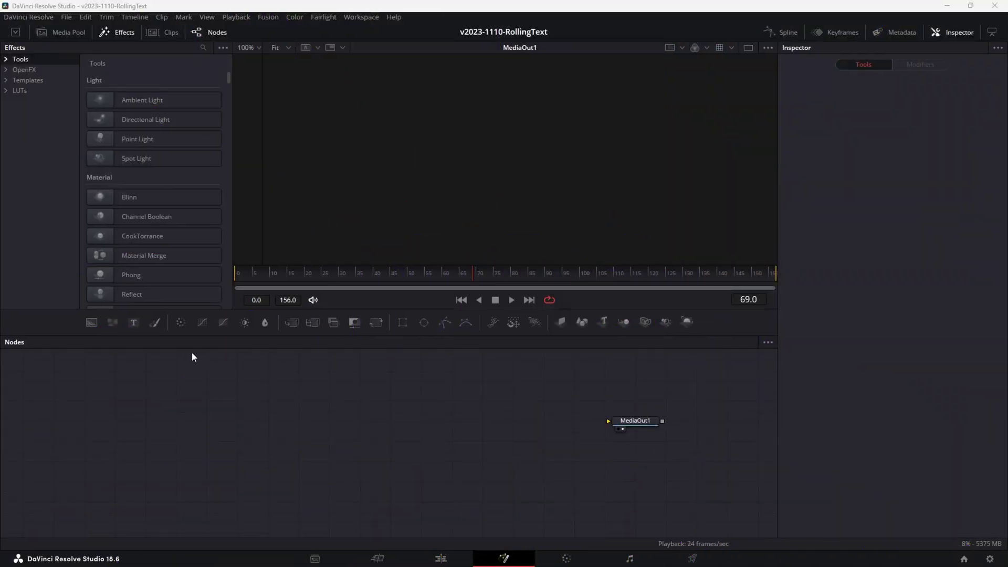
# Add a Background node feeding MediaOut1 and merge a Text node reading SAMPLE TEXT over it
pyautogui.moveTo(92, 323); pyautogui.dragTo(160, 454)
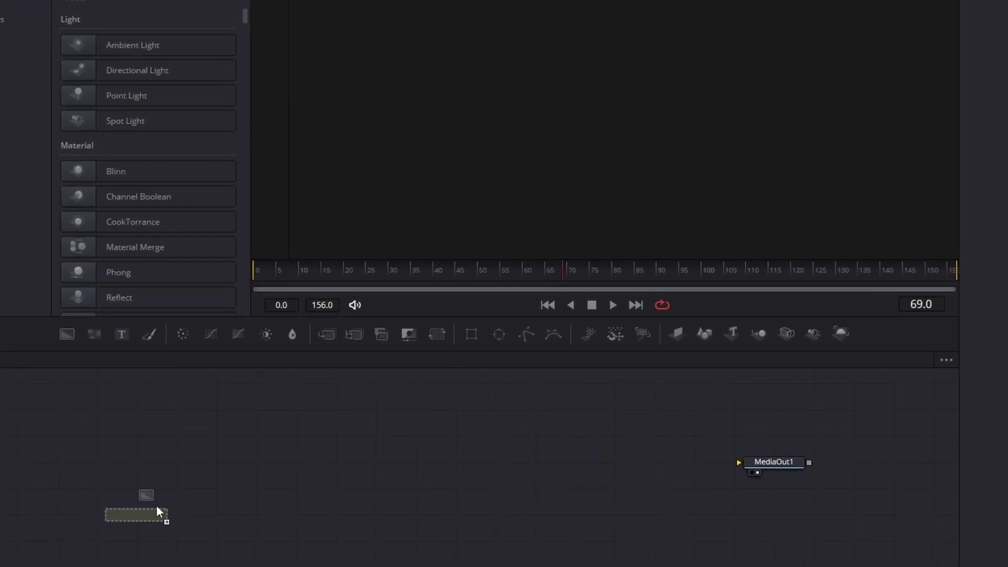
pyautogui.moveTo(157, 507); pyautogui.dragTo(759, 490)
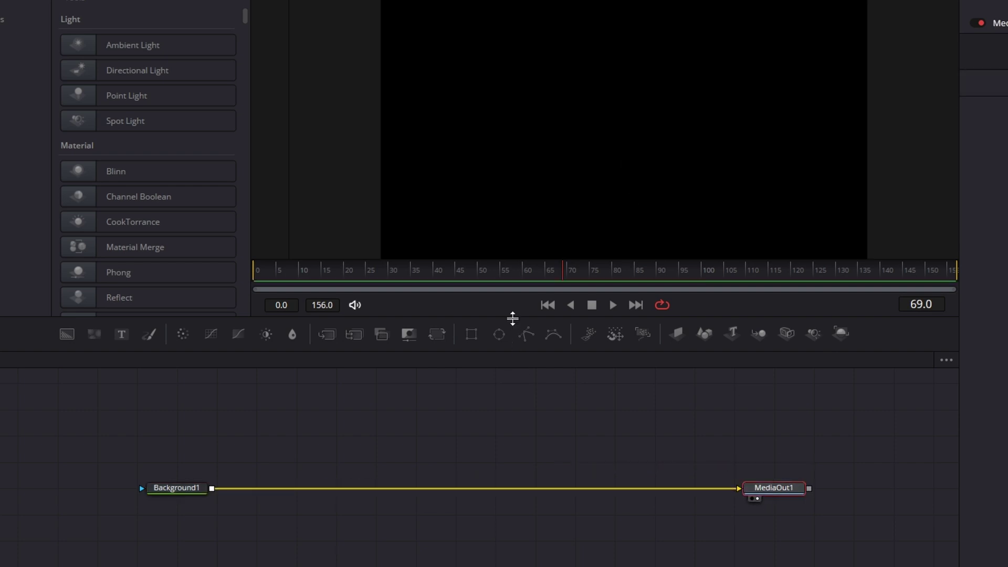
pyautogui.moveTo(513, 319); pyautogui.dragTo(518, 344)
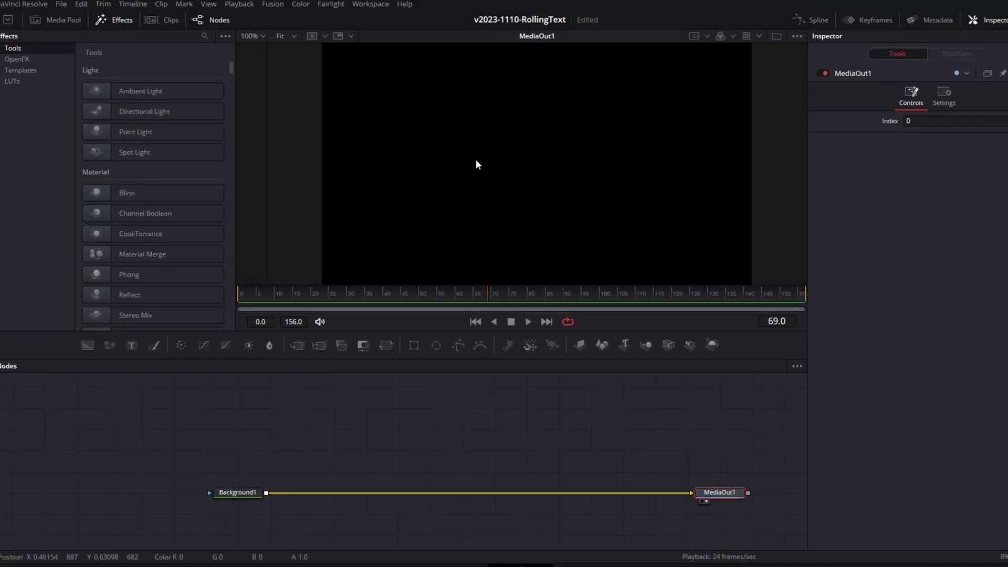
pyautogui.moveTo(146, 351); pyautogui.dragTo(313, 405)
pyautogui.moveTo(406, 386); pyautogui.dragTo(289, 490)
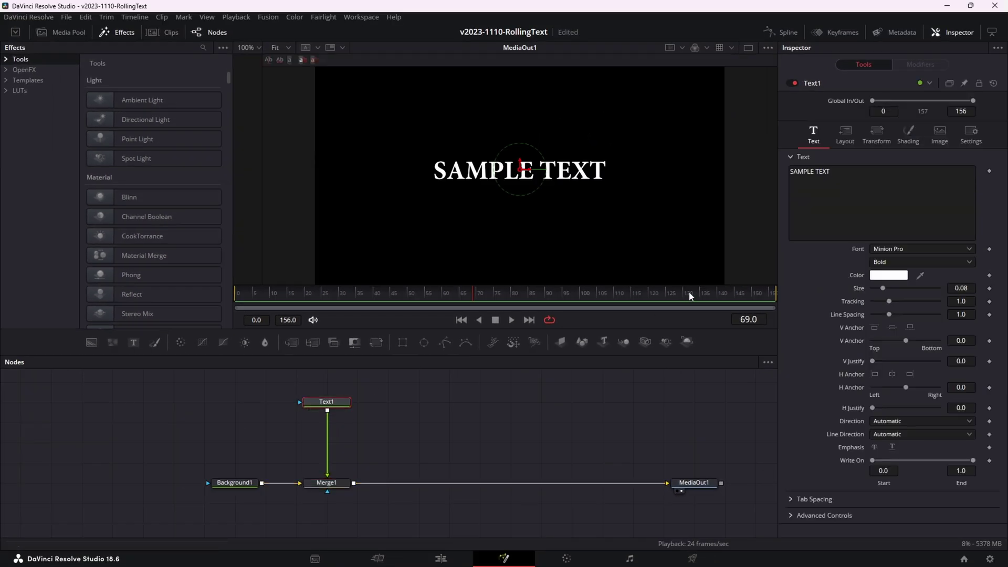
# Style the sample text in Montserrat Bold with size 0.0945 and tracking 1.041
pyautogui.click(930, 250)
pyautogui.click(896, 367)
pyautogui.click(892, 263)
pyautogui.click(890, 292)
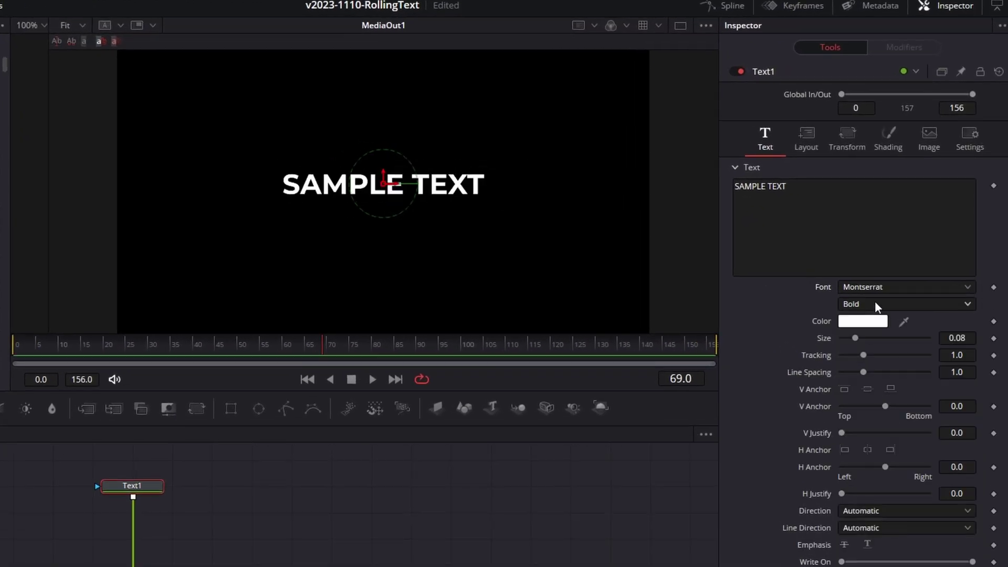
pyautogui.moveTo(856, 338); pyautogui.dragTo(865, 355)
pyautogui.click(907, 304)
pyautogui.click(896, 330)
# Switch to ChatGPT in the browser and ask for 10 fun 7 letter words
pyautogui.moveTo(0, 126); pyautogui.dragTo(519, 72)
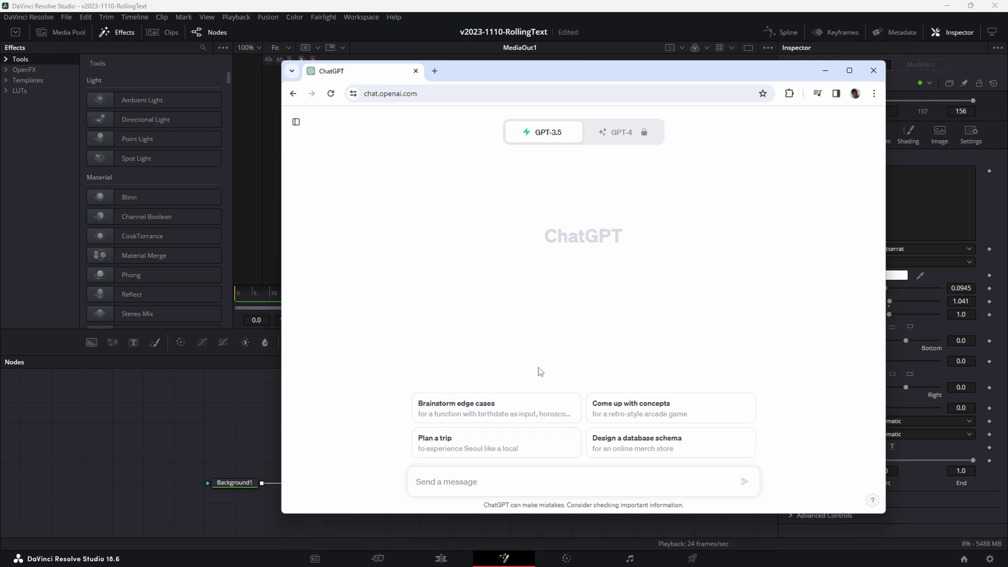
pyautogui.write('fgve me 10 fun 7 letter words.')
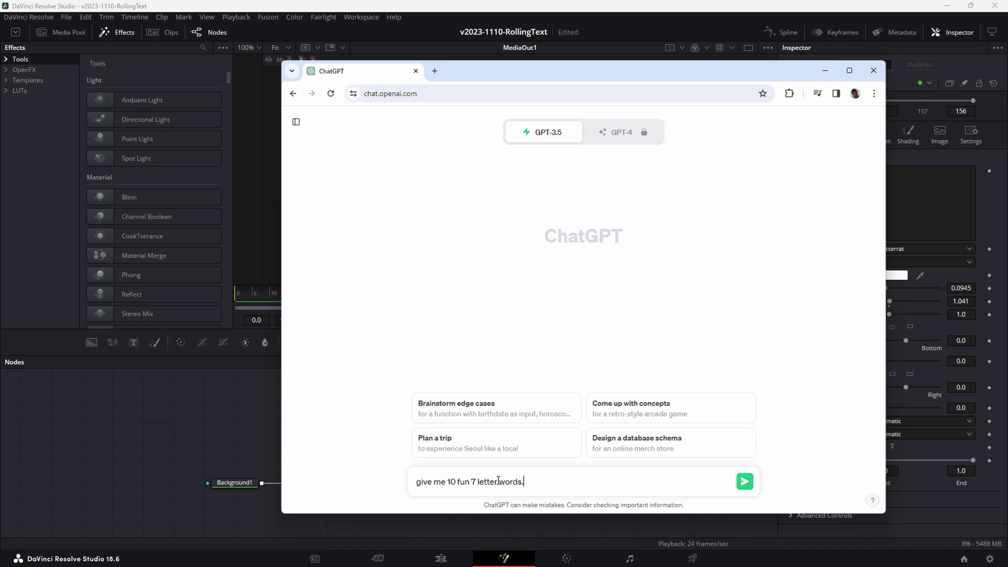
pyautogui.press('Return')
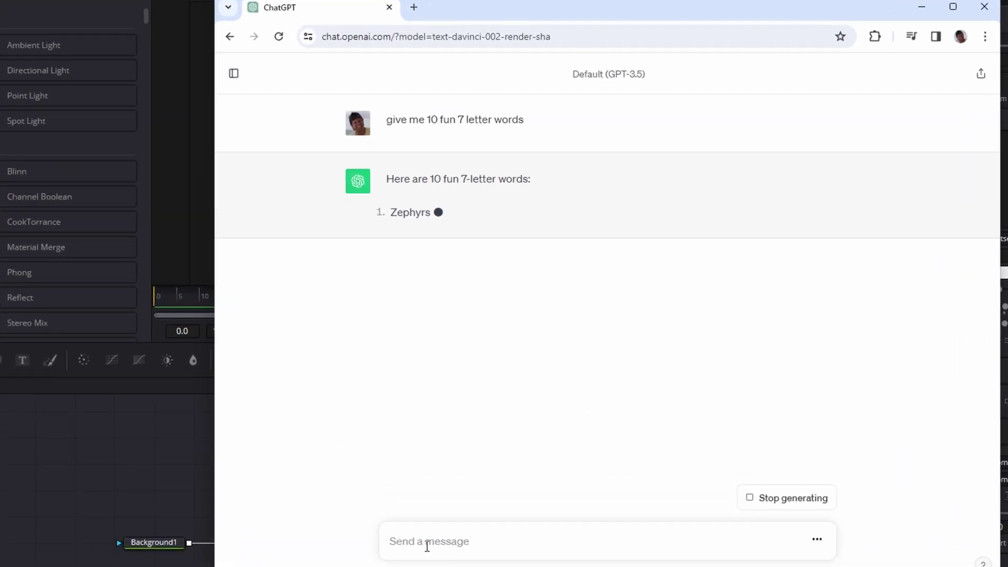
# Copy the word Swizzle from ChatGPT's list of words
pyautogui.click(205, 473)
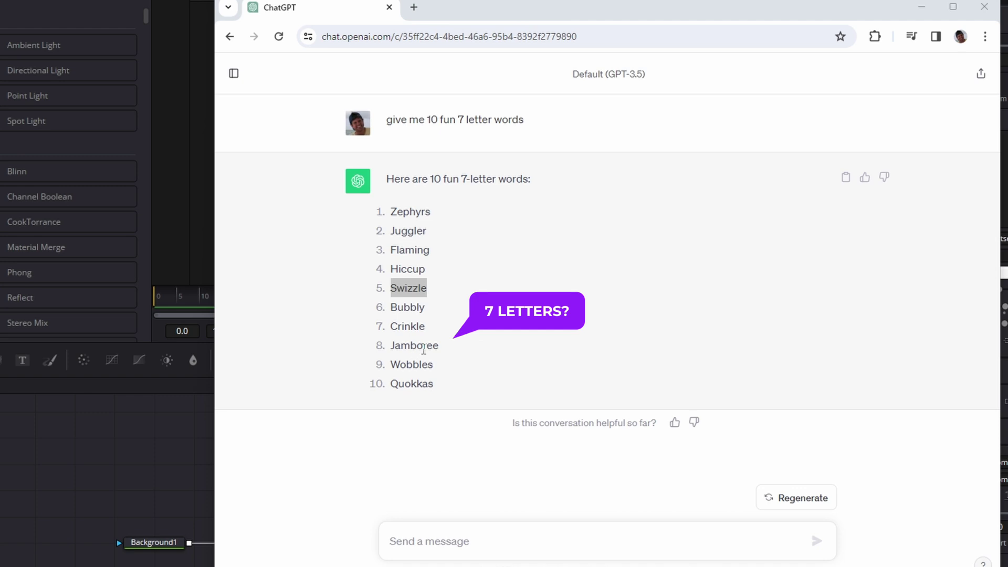
pyautogui.doubleClick(439, 347)
pyautogui.click(416, 287)
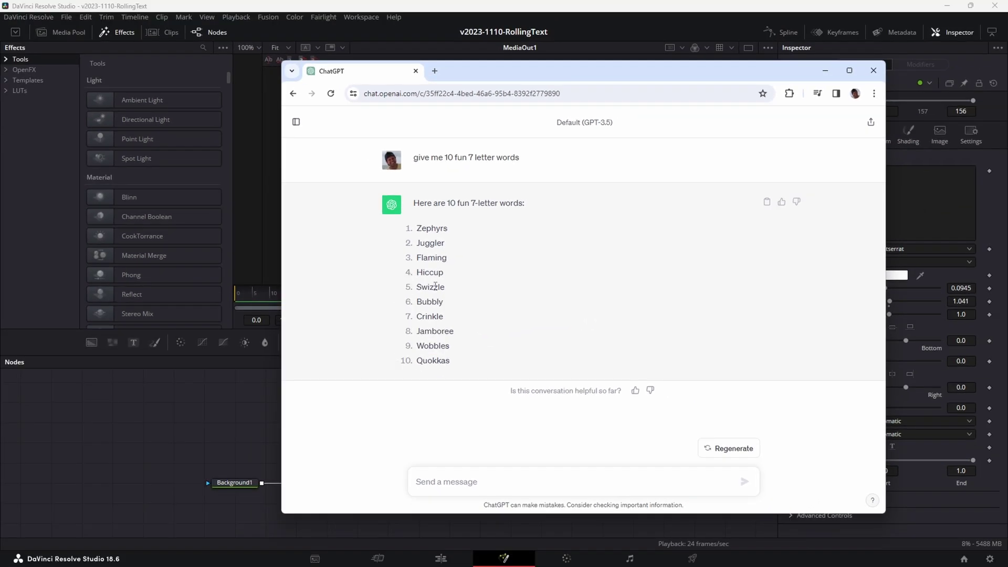
pyautogui.doubleClick(441, 287)
pyautogui.hotkey('ctrl', 'c')
# Switch back to DaVinci Resolve and replace the sample text with SWIZZLE in capitals
pyautogui.hotkey('alt', 'Tab')
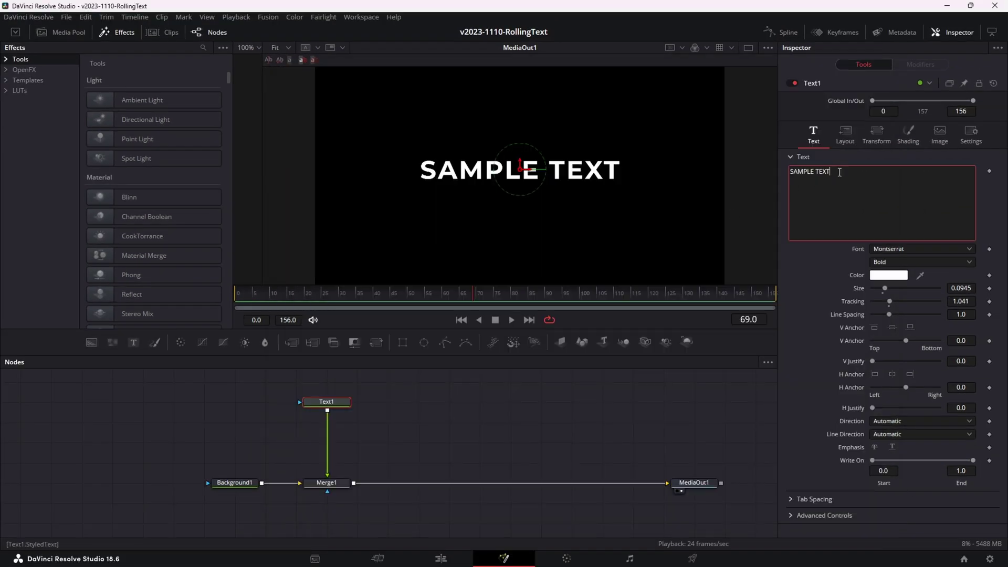
pyautogui.click(868, 209)
pyautogui.hotkey('ctrl', 'a')
pyautogui.hotkey('ctrl', 'v')
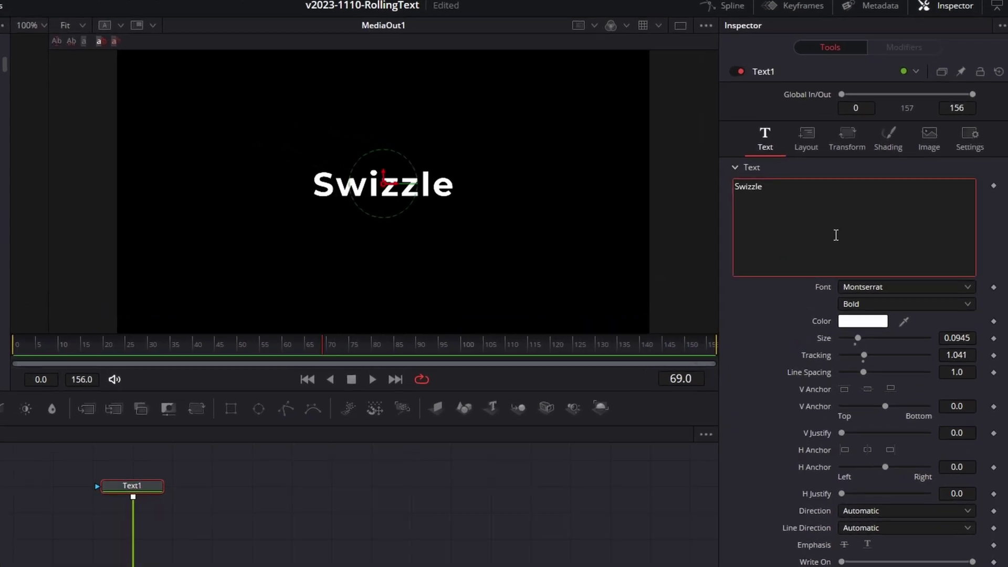
pyautogui.press('Return')
pyautogui.write('SWIZZLE')
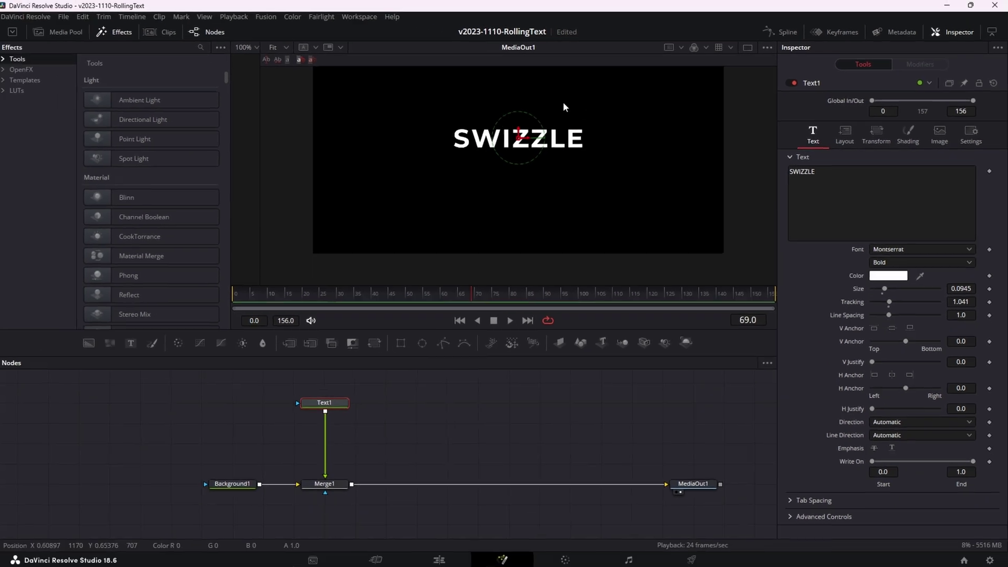
# Set Merge1's Edges option to Wrap and test the wrapping by shifting its vertical center
pyautogui.scroll(-1, 542, 195)
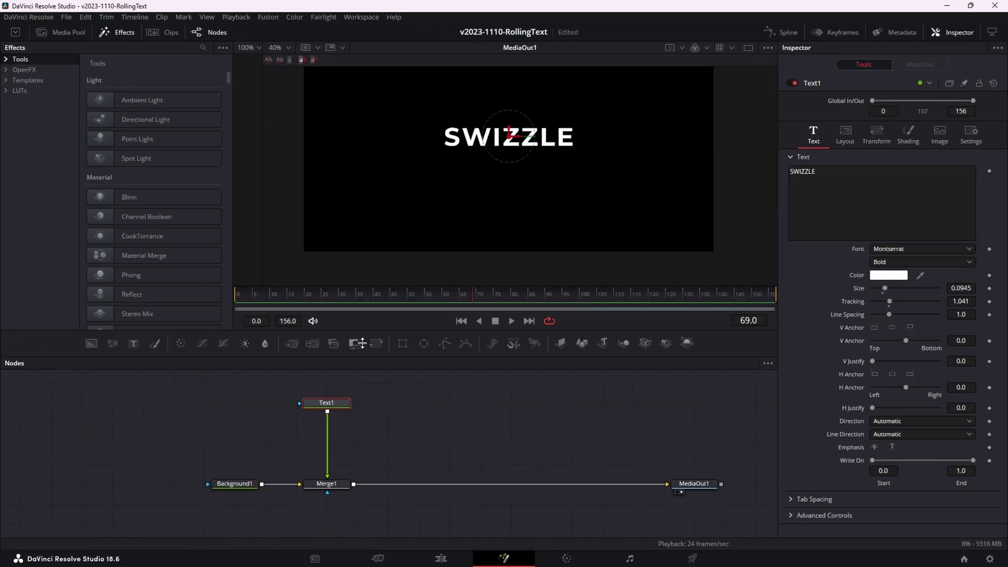
pyautogui.moveTo(364, 330); pyautogui.dragTo(364, 352)
pyautogui.click(333, 510)
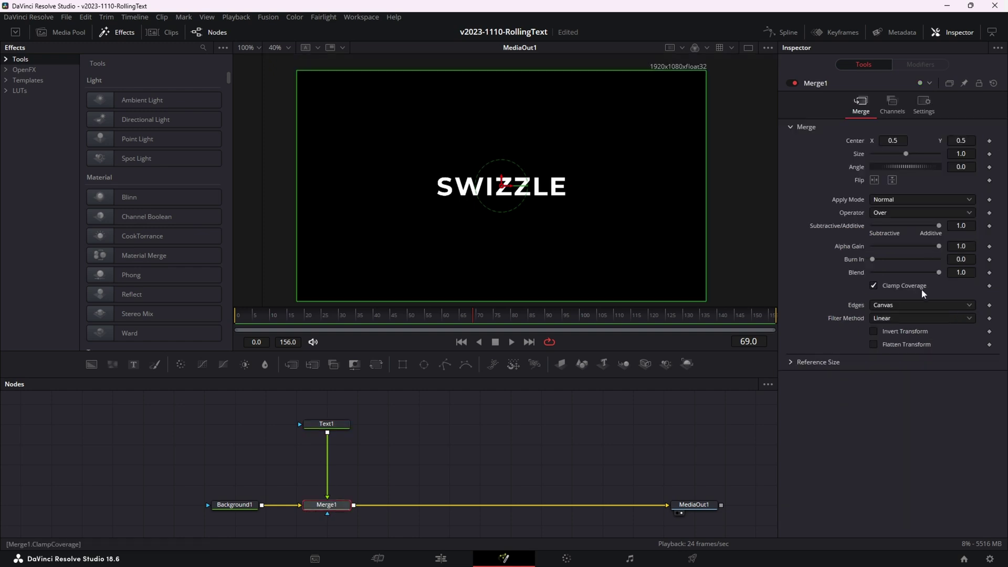
pyautogui.click(904, 307)
pyautogui.click(900, 331)
pyautogui.moveTo(961, 139); pyautogui.dragTo(748, 162)
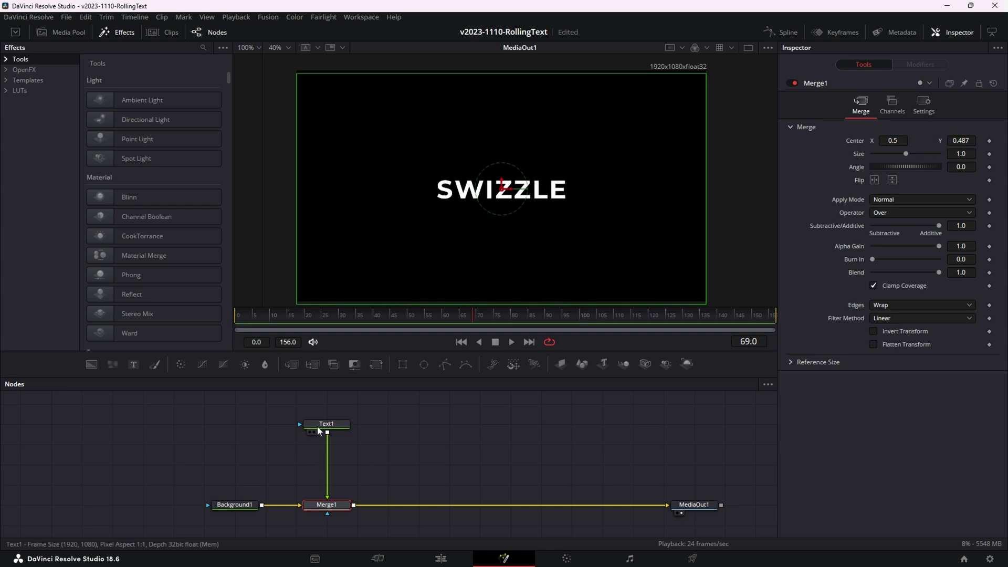
# Insert a Crop node between Text1 and Merge1 and show it in the viewer
pyautogui.click(330, 425)
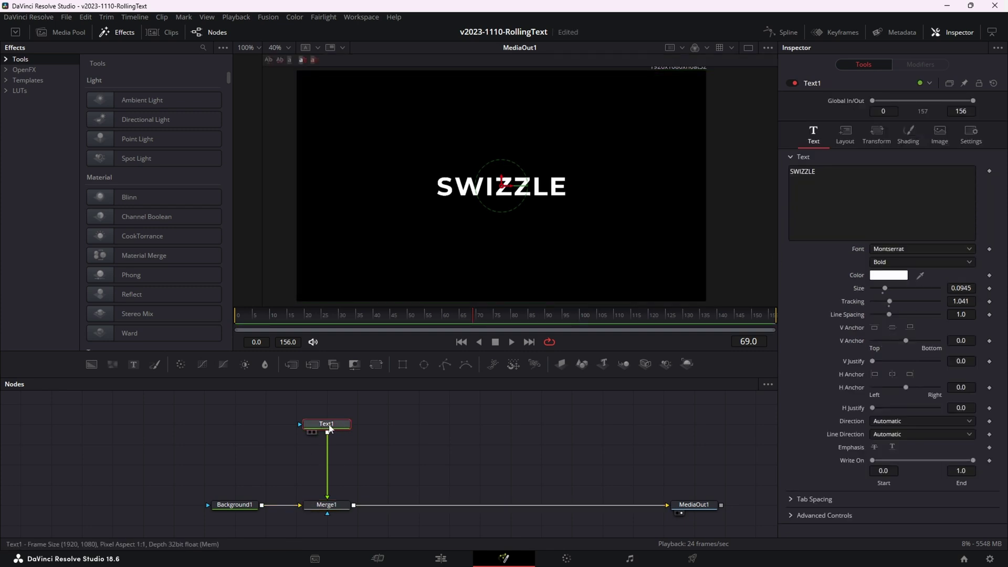
pyautogui.hotkey('shift', 'space')
pyautogui.write('crop')
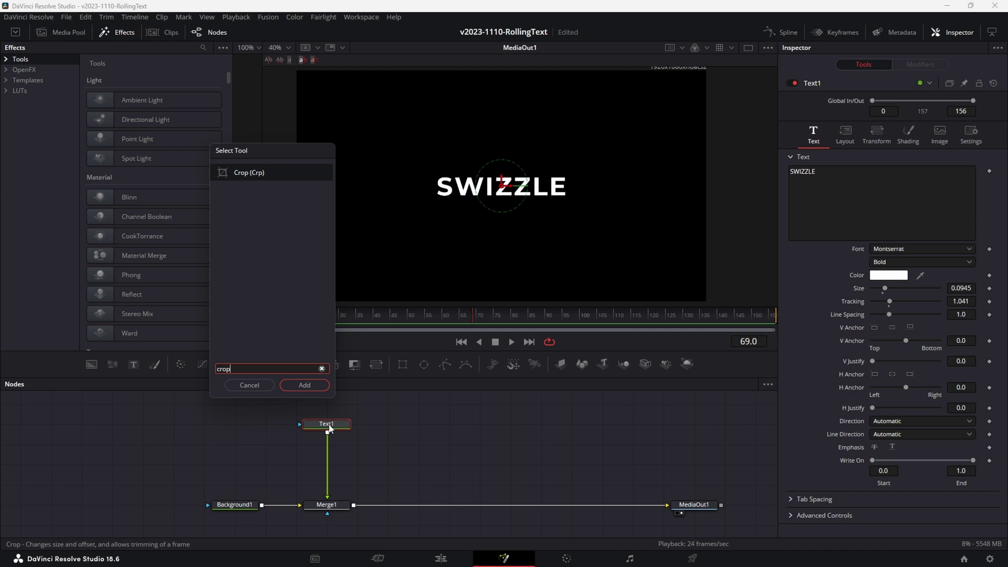
pyautogui.press('Return')
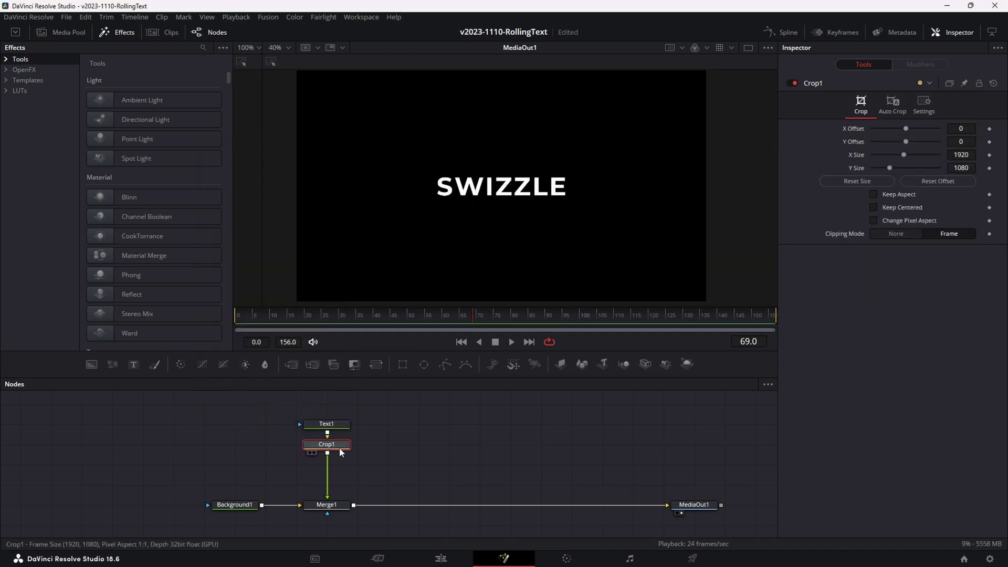
pyautogui.moveTo(343, 449); pyautogui.dragTo(525, 179)
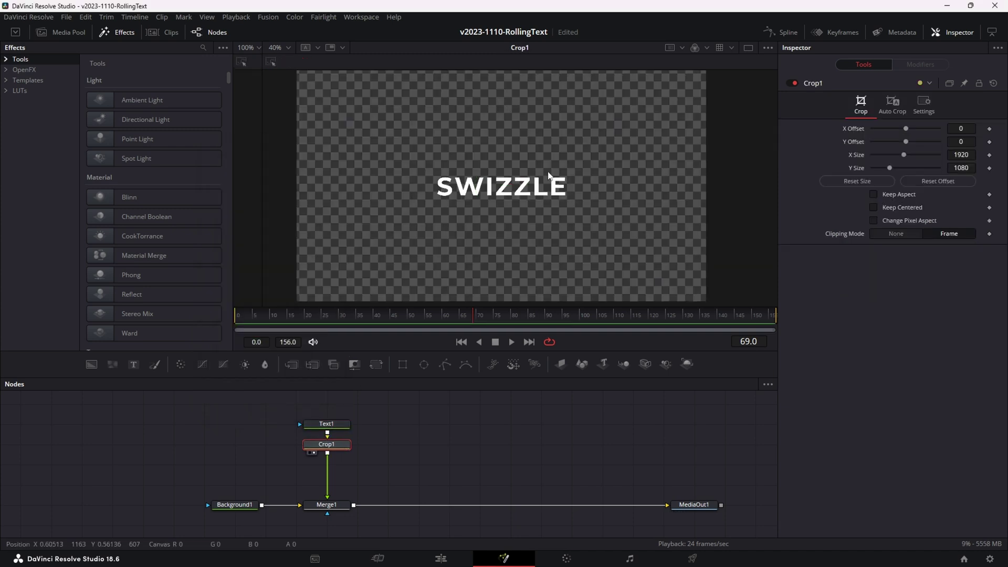
# Try changing Crop1's X Size and Y Size, and restore both to their defaults
pyautogui.moveTo(904, 155); pyautogui.dragTo(882, 157)
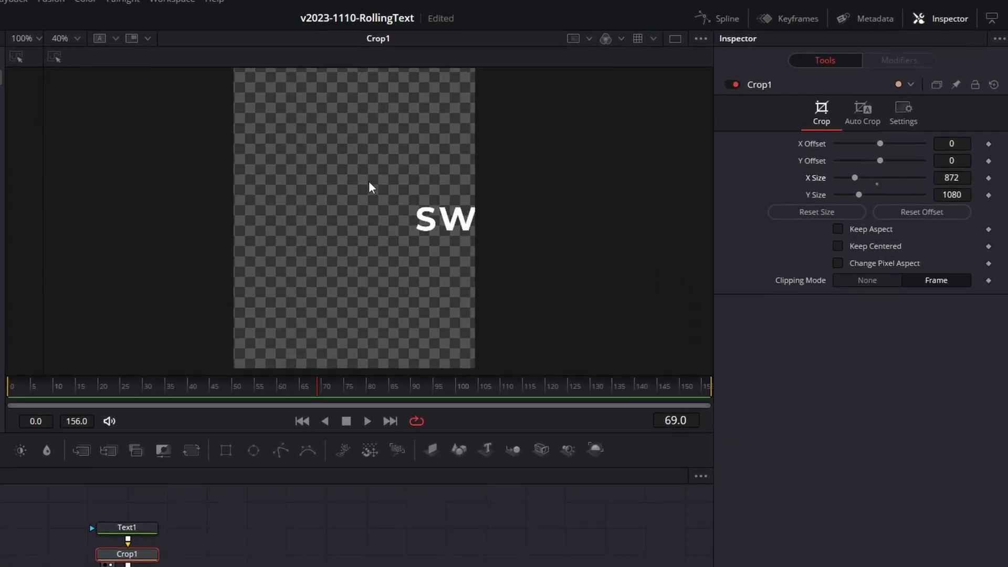
pyautogui.moveTo(857, 193); pyautogui.dragTo(821, 179)
pyautogui.doubleClick(820, 179)
pyautogui.doubleClick(820, 200)
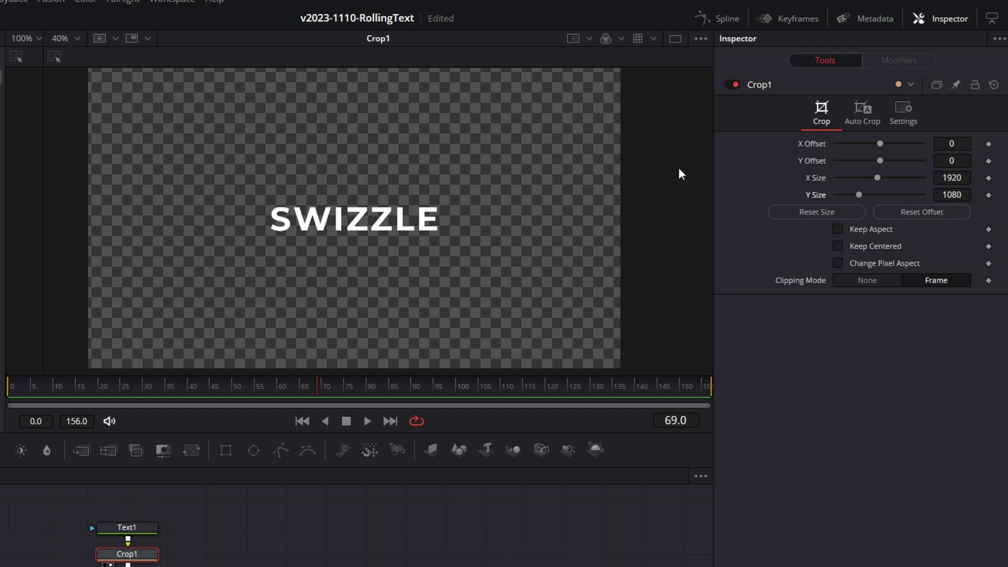
# Auto Crop the text in Crop1 to the bounds of its letters and inspect the trimmed frame
pyautogui.click(869, 115)
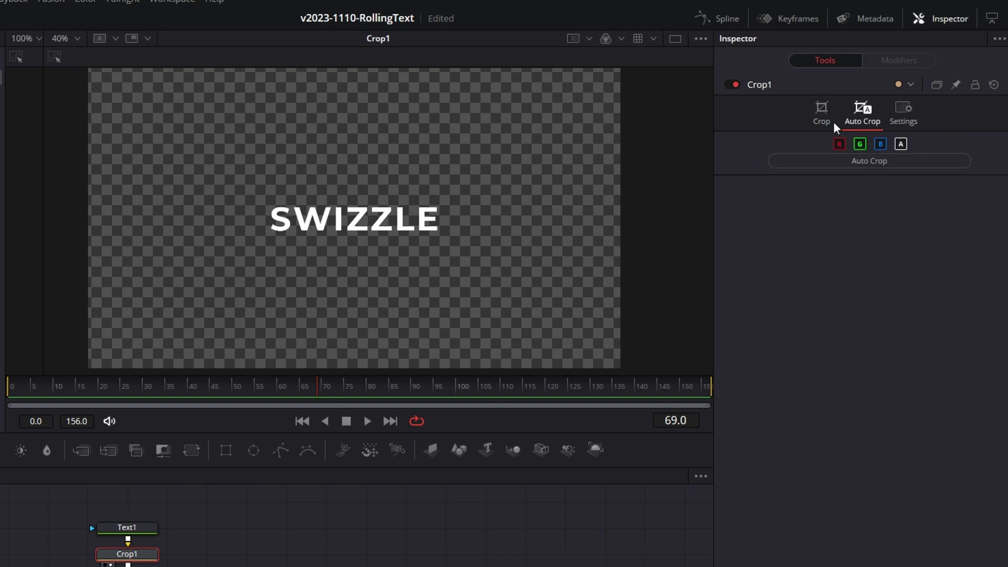
pyautogui.click(862, 163)
pyautogui.scroll(4, 389, 246)
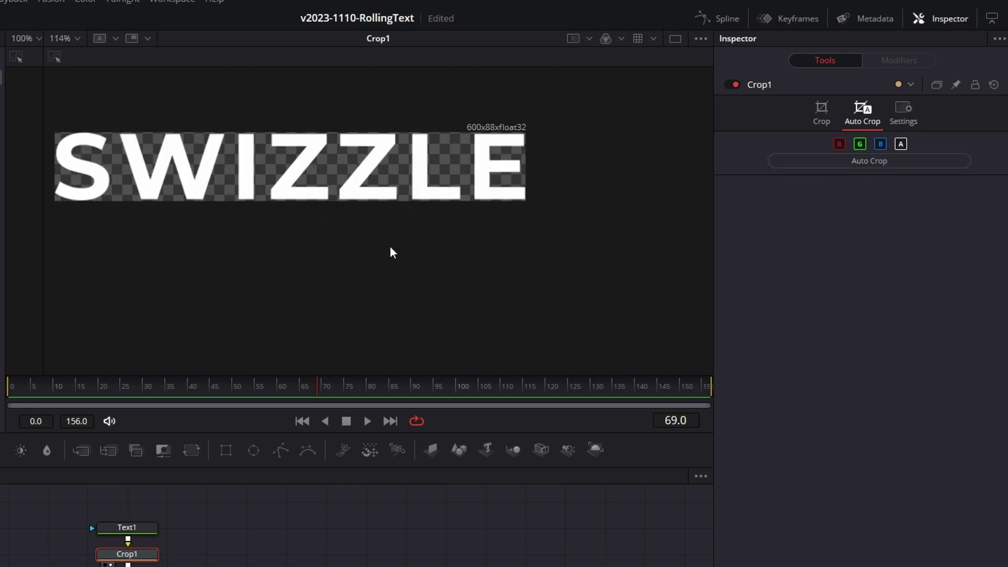
pyautogui.scroll(-2, 476, 146)
pyautogui.scroll(-2, 321, 202)
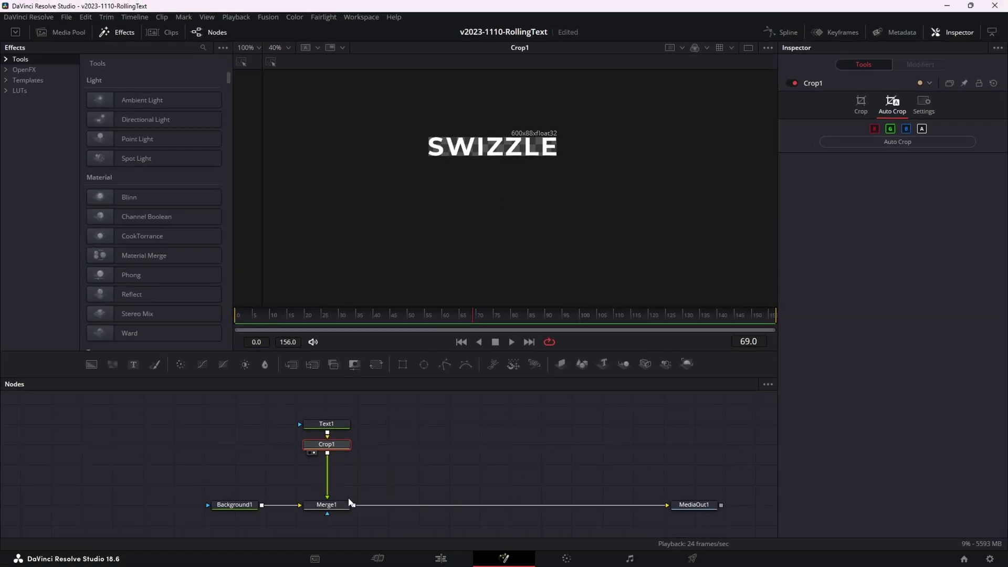
# Show Merge1 in the viewer and test the tiled text by shifting its vertical center and resetting it
pyautogui.click(337, 512)
pyautogui.press('1')
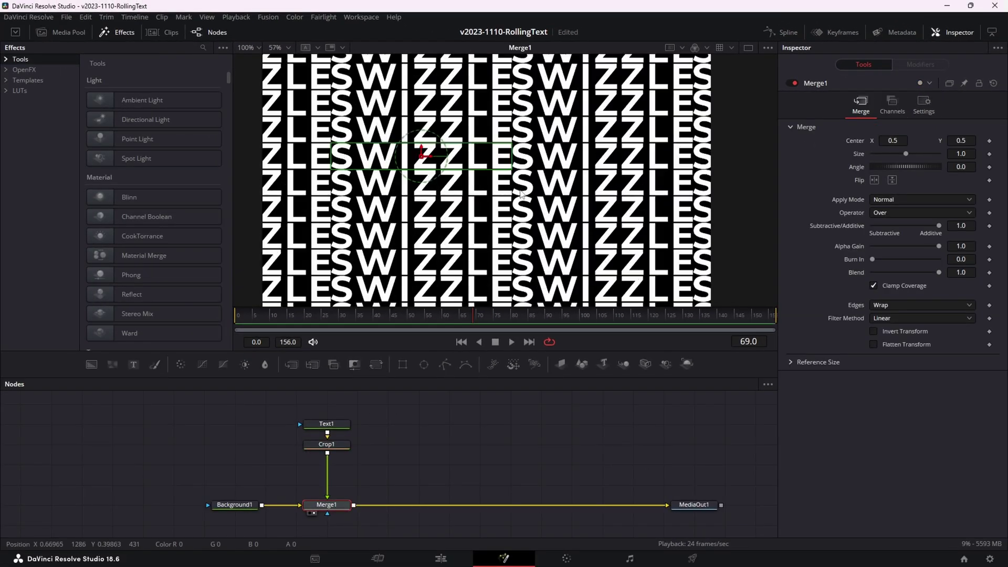
pyautogui.scroll(-1, 524, 164)
pyautogui.scroll(1, 500, 167)
pyautogui.scroll(-1, 497, 149)
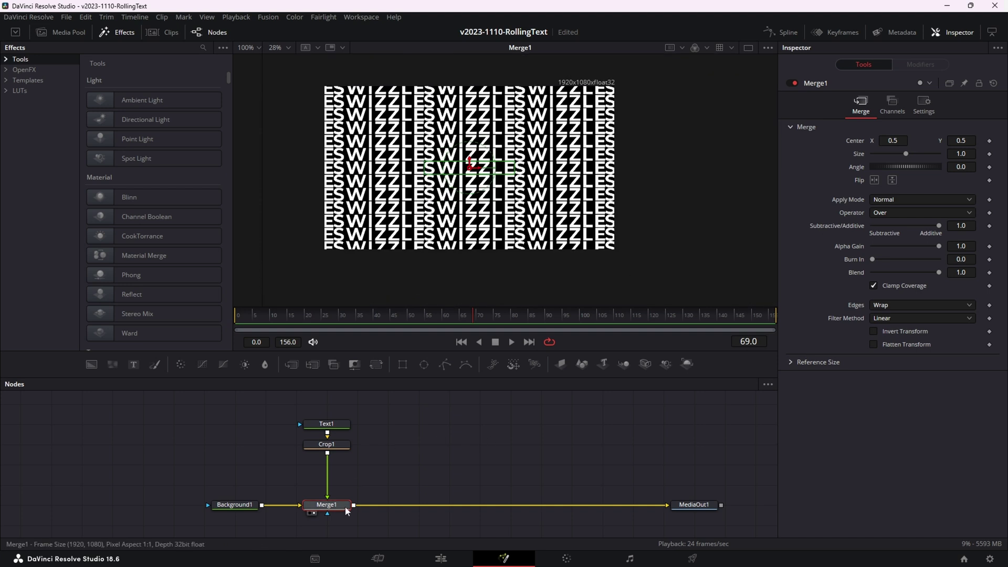
pyautogui.moveTo(964, 140); pyautogui.dragTo(943, 140)
pyautogui.doubleClick(862, 143)
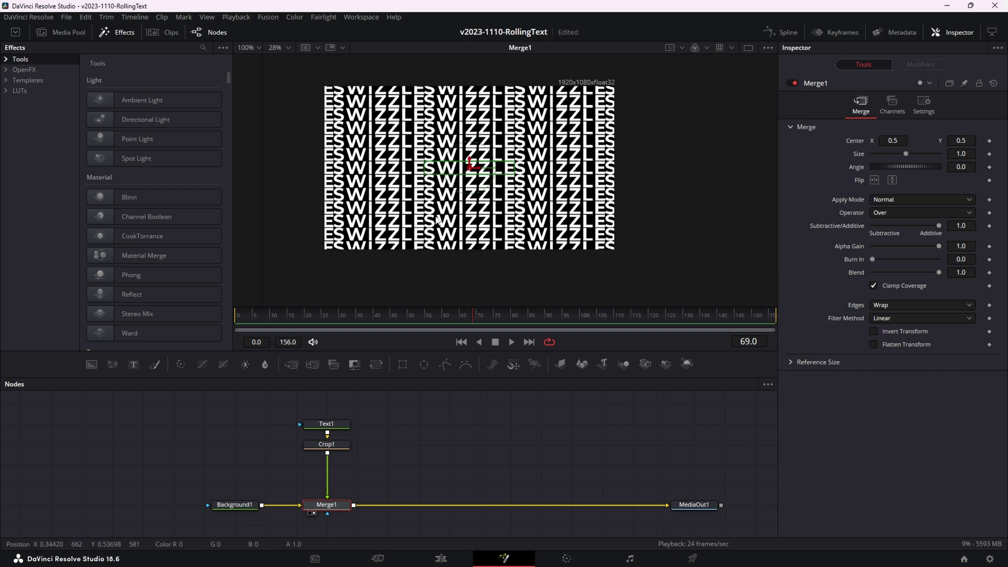
# Reset Crop1 to its defaults, show it in the viewer, and manually reduce the crop to X Size 936 and Y Size 614
pyautogui.click(328, 445)
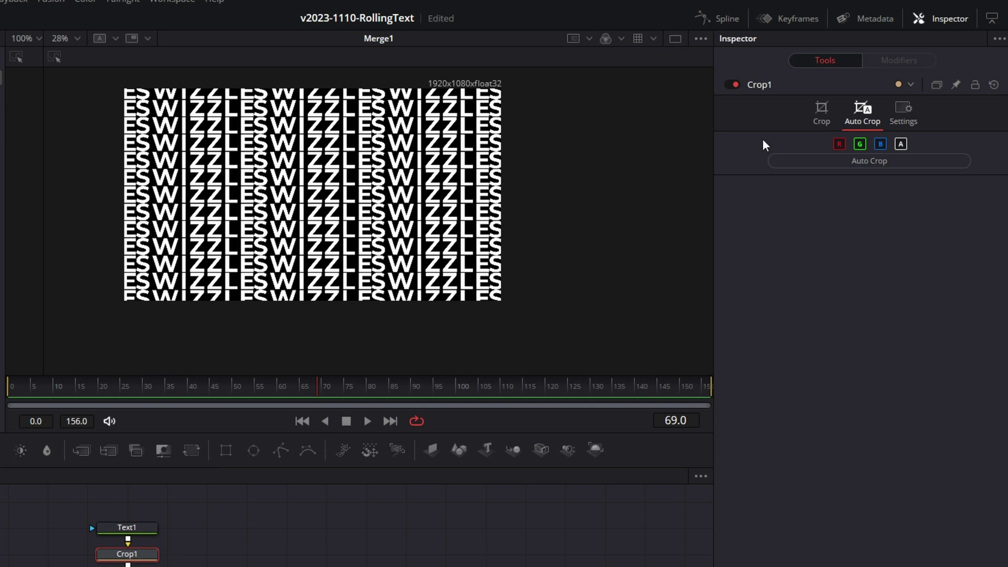
pyautogui.click(995, 86)
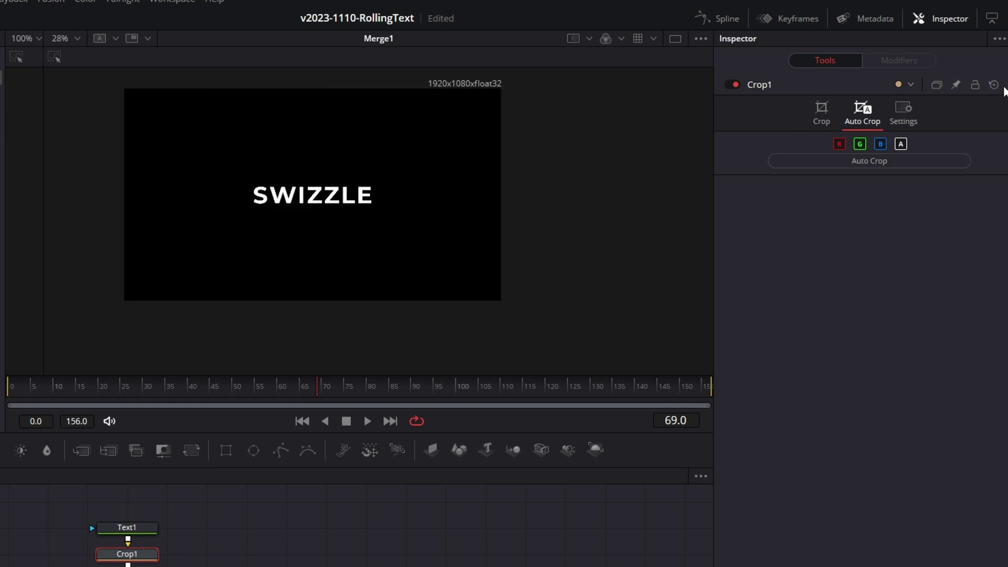
pyautogui.click(823, 117)
pyautogui.moveTo(877, 178)
pyautogui.mouseDown()
pyautogui.moveTo(852, 178)
pyautogui.moveTo(875, 178)
pyautogui.mouseUp()
pyautogui.press('1')
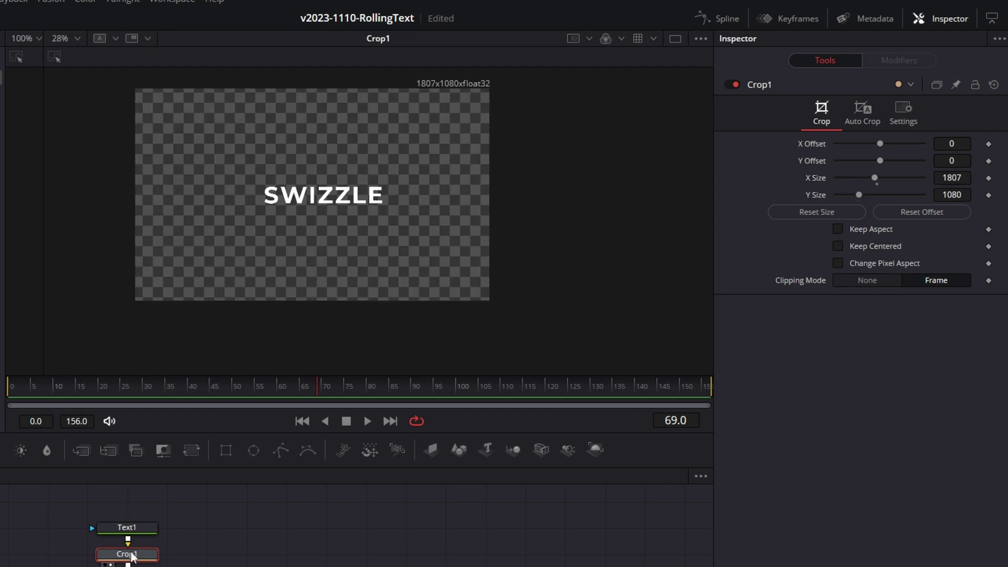
pyautogui.moveTo(859, 195); pyautogui.dragTo(790, 213)
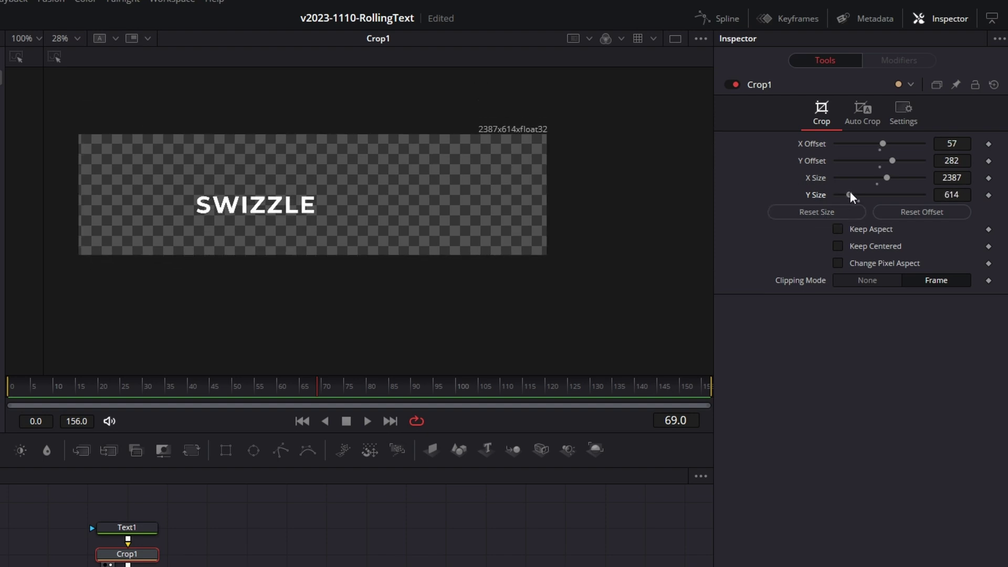
pyautogui.moveTo(883, 179); pyautogui.dragTo(860, 179)
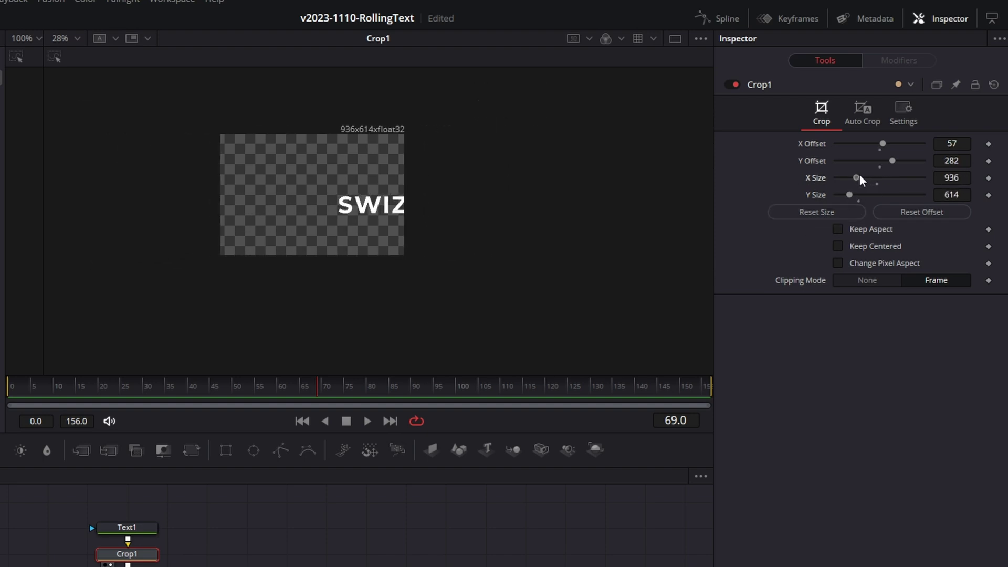
# Enable Keep Centered on Crop1 and tighten the crop to X Size 678 and Y Size 162
pyautogui.click(842, 248)
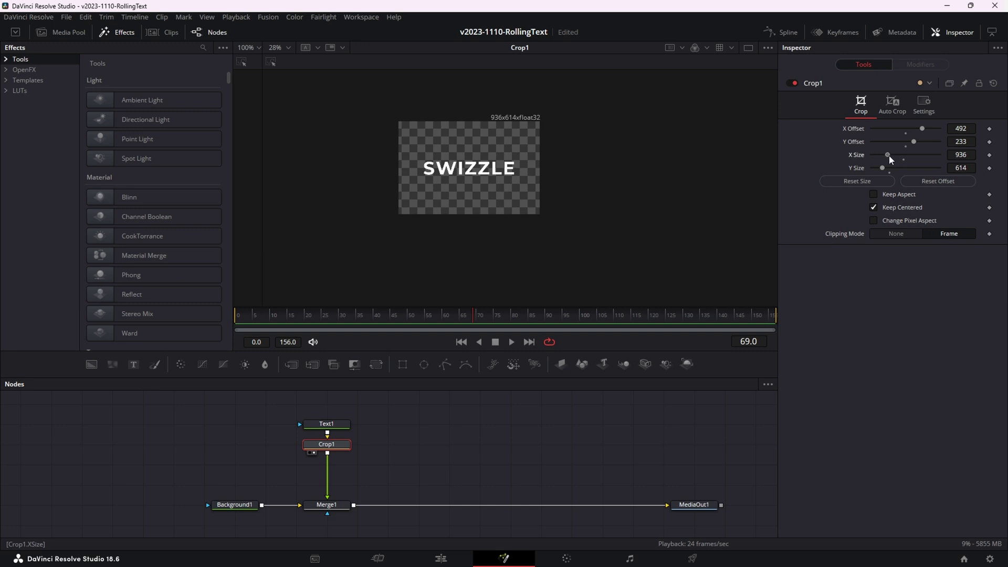
pyautogui.moveTo(889, 155); pyautogui.dragTo(876, 168)
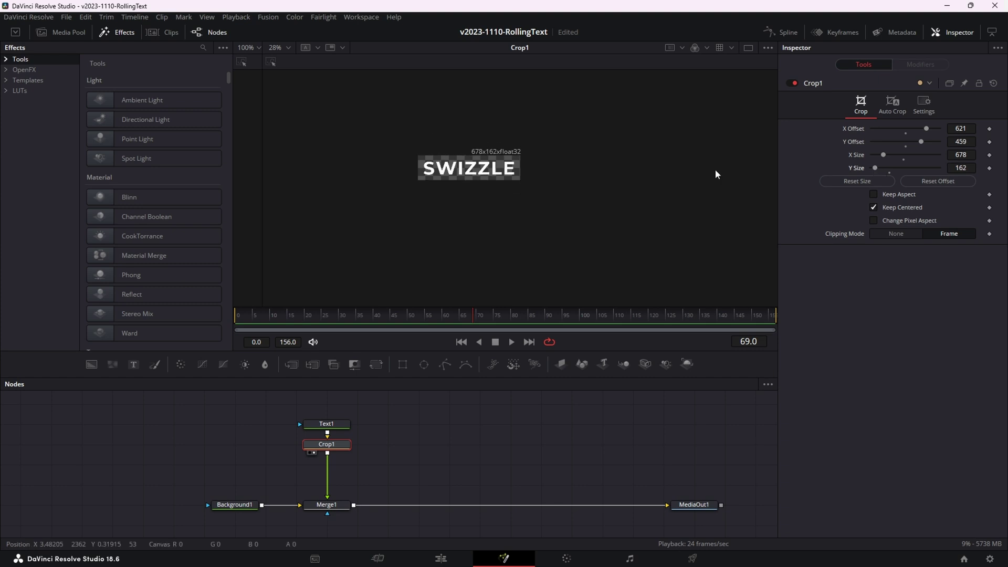
# Show MediaOut1 in the viewer and inspect how the cropped word repeats across the whole frame
pyautogui.scroll(3, 492, 174)
pyautogui.scroll(-1, 490, 177)
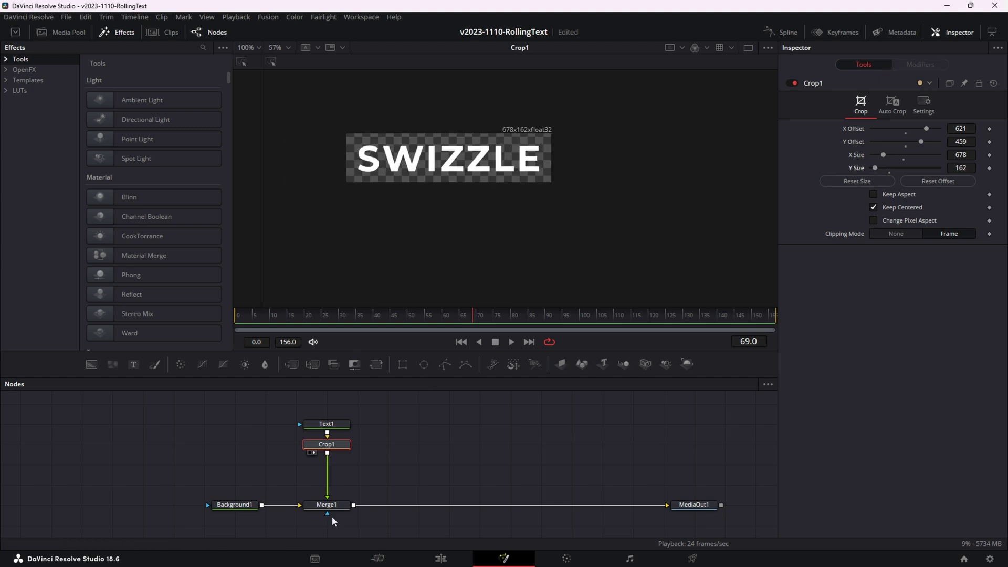
pyautogui.click(695, 505)
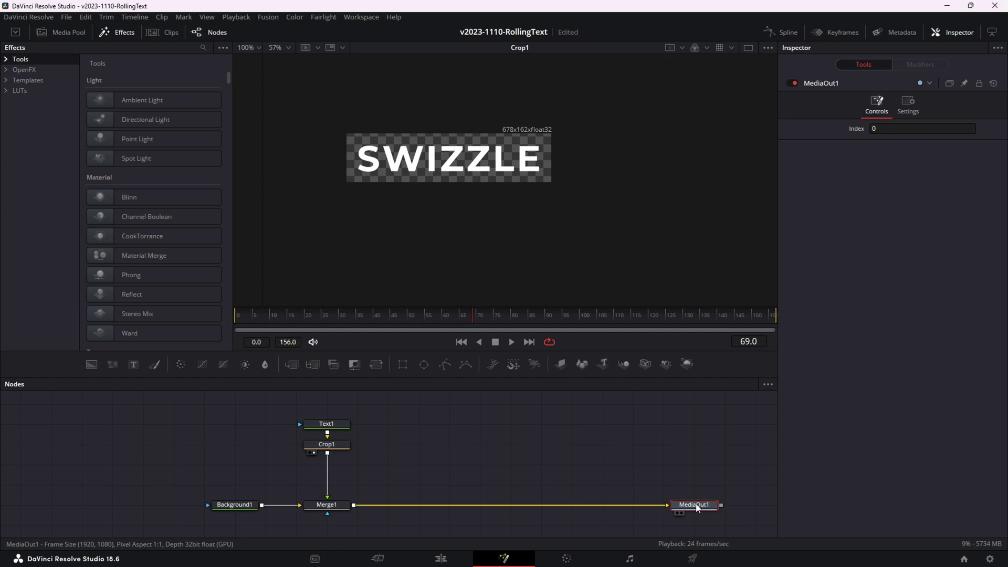
pyautogui.press('2')
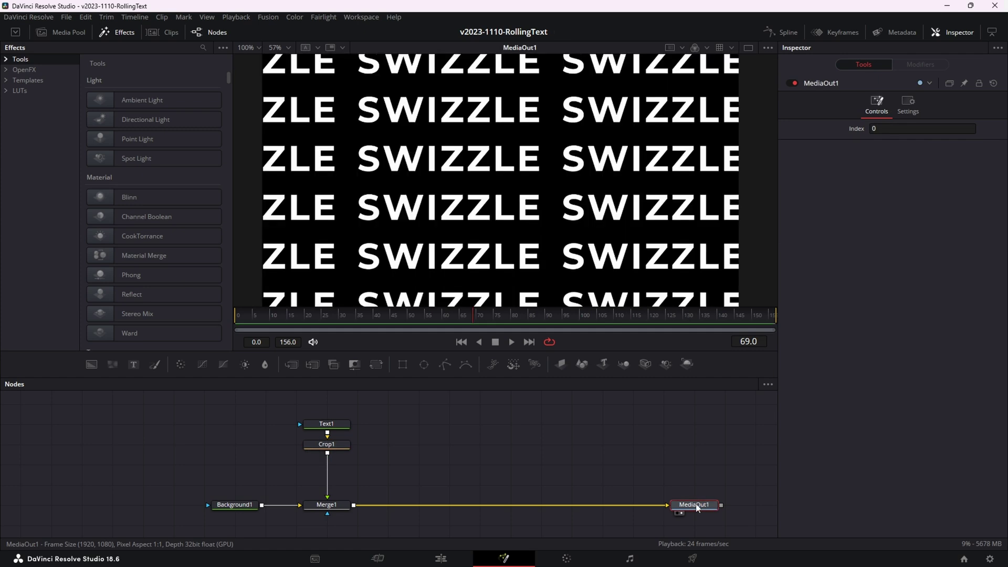
pyautogui.scroll(-2, 492, 160)
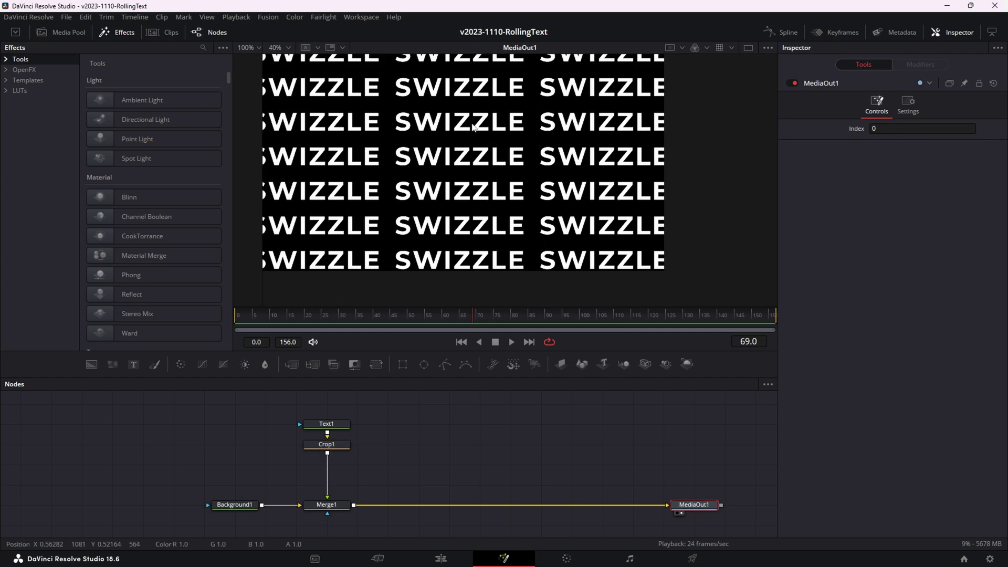
# Tighten Crop1 to X Size 627 and Y Size 108, and show Merge1 in the viewer
pyautogui.click(339, 449)
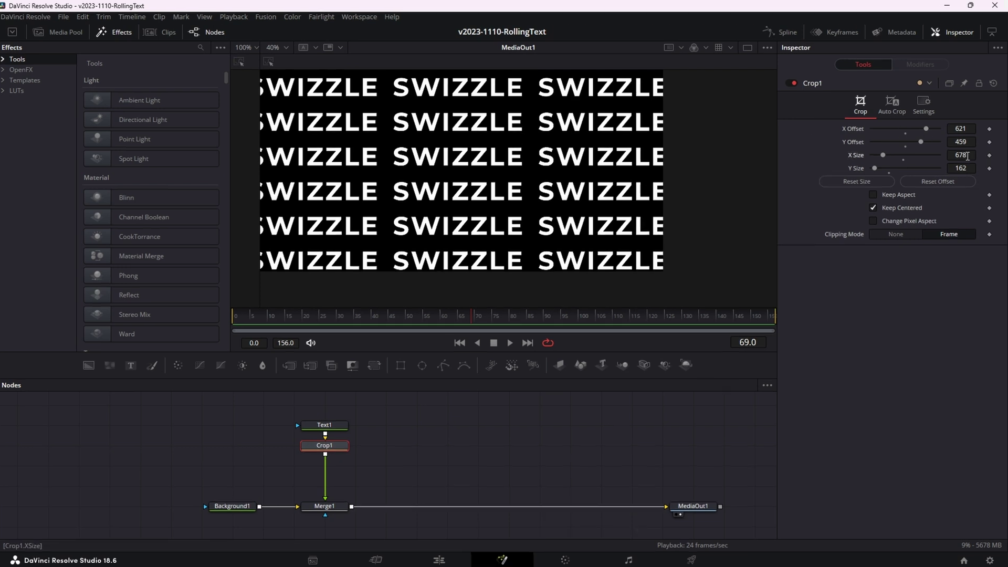
pyautogui.moveTo(968, 156); pyautogui.dragTo(941, 156)
pyautogui.moveTo(962, 194); pyautogui.dragTo(931, 194)
pyautogui.press('1')
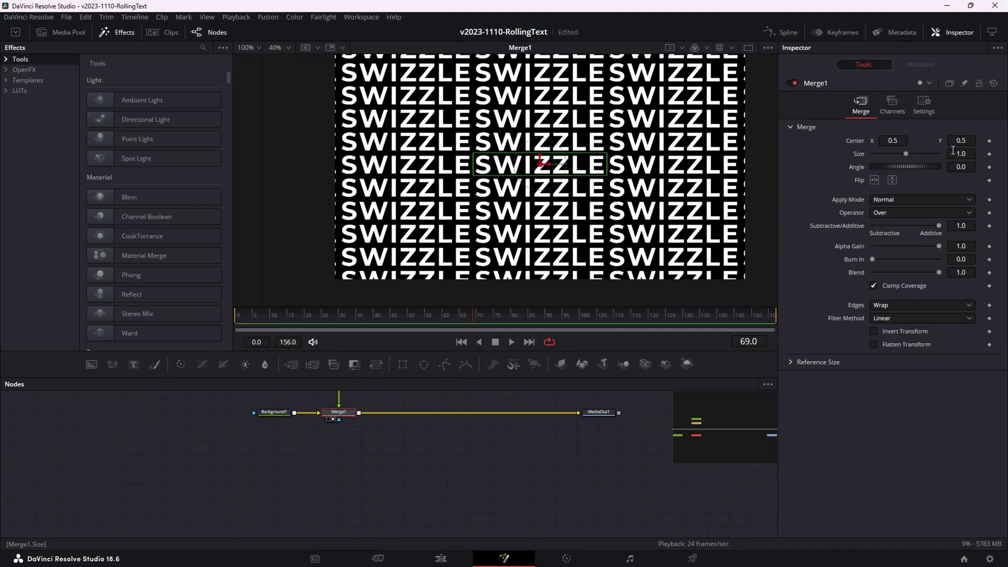
# Test the rolling motion of the tightened tiles by shifting Merge1's vertical center, and undo the shift
pyautogui.moveTo(961, 140); pyautogui.dragTo(960, 141)
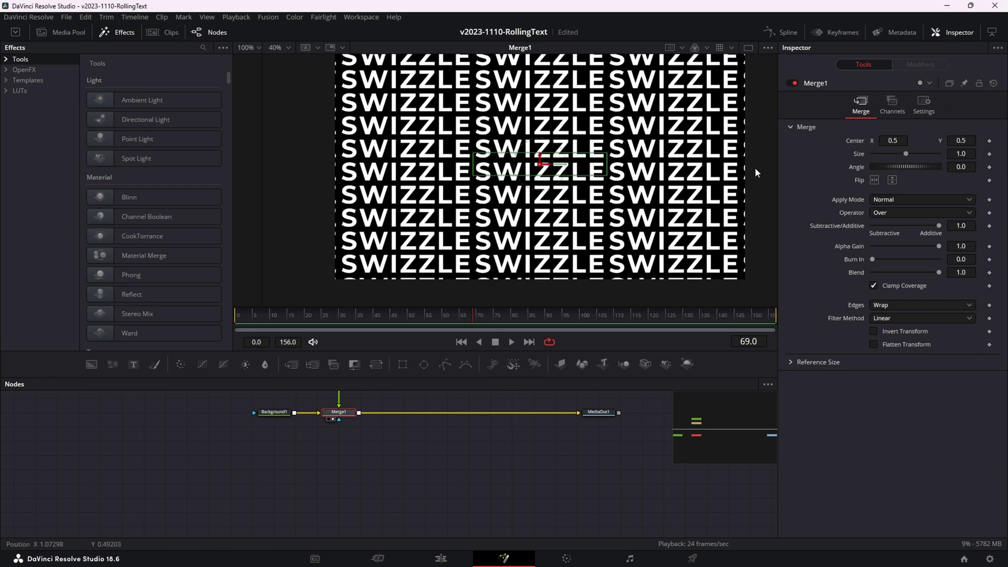
pyautogui.hotkey('ctrl', 'z')
# Mask Merge1 with a Rectangle fitted around the letter S, about 0.050 wide and 0.088 high, centered near X 0.361
pyautogui.scroll(3, 486, 176)
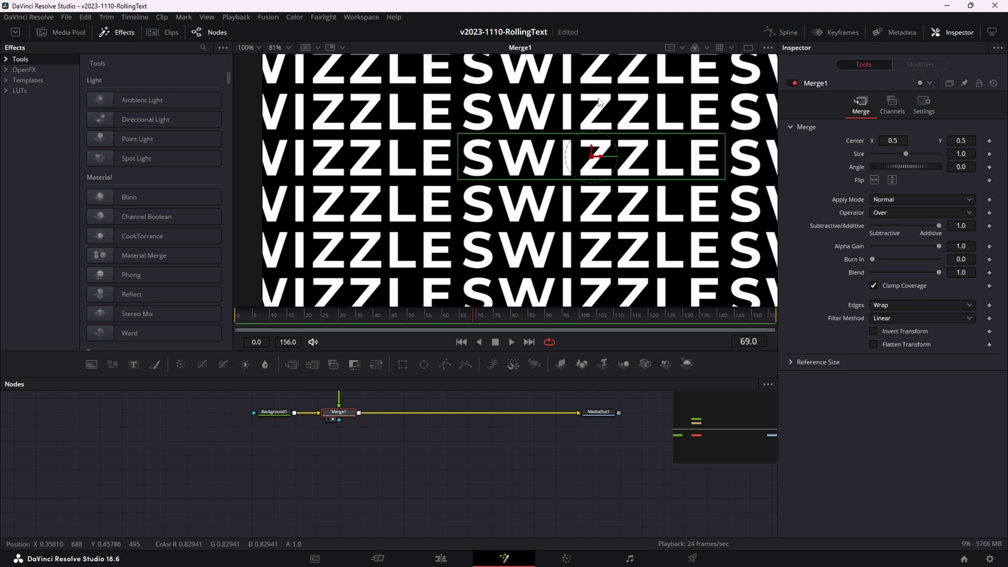
pyautogui.moveTo(404, 364); pyautogui.dragTo(340, 420)
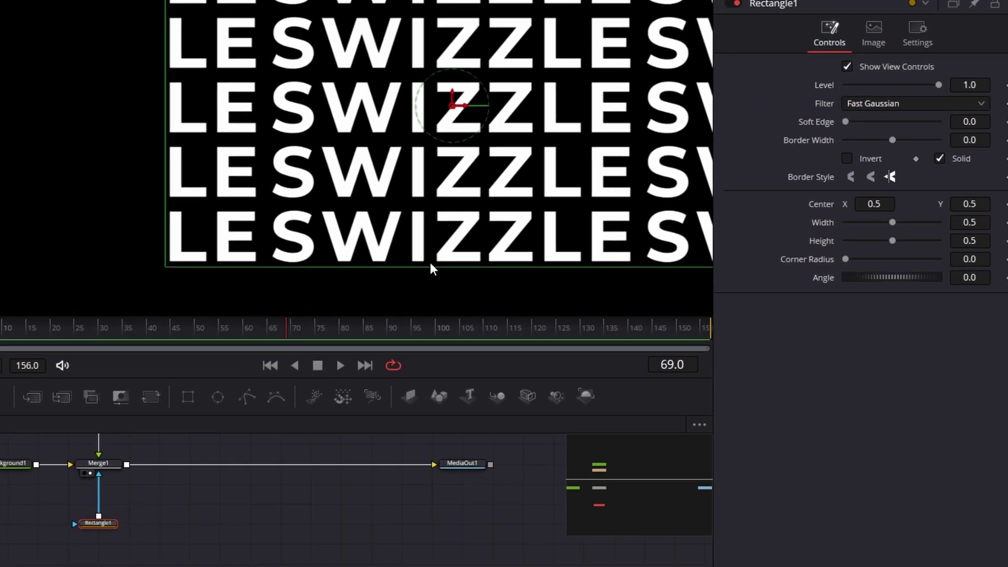
pyautogui.moveTo(576, 270); pyautogui.dragTo(574, 263)
pyautogui.moveTo(427, 255); pyautogui.dragTo(301, 120)
pyautogui.moveTo(585, 108); pyautogui.dragTo(320, 119)
# Test the rolling S inside its mask by shifting Merge1's vertical center and restoring it
pyautogui.click(96, 472)
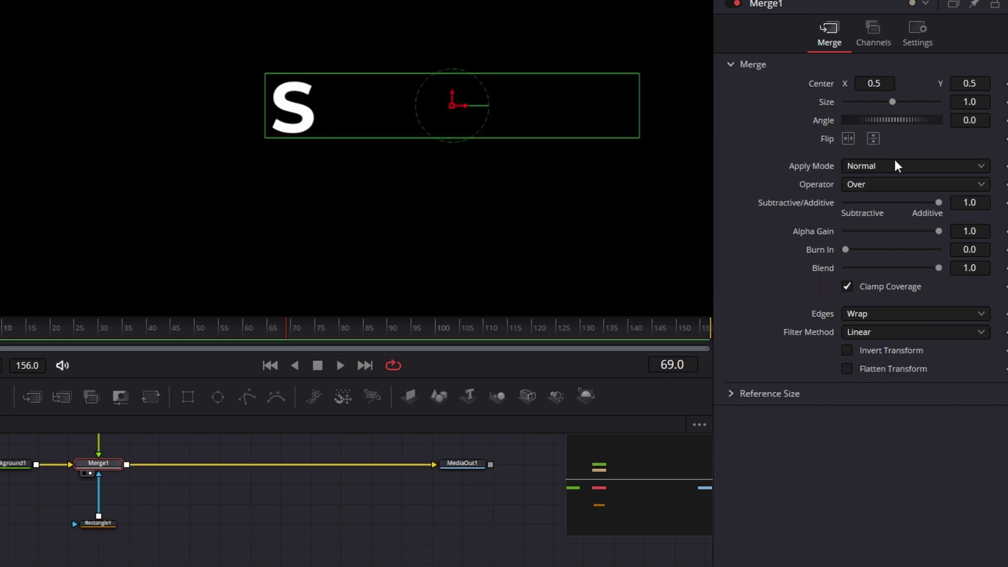
pyautogui.moveTo(969, 86); pyautogui.dragTo(819, 84)
# Chain a copy of Rectangle1 into its mask input and fit it around the letter I, about 0.026 wide at center X 0.469
pyautogui.click(108, 524)
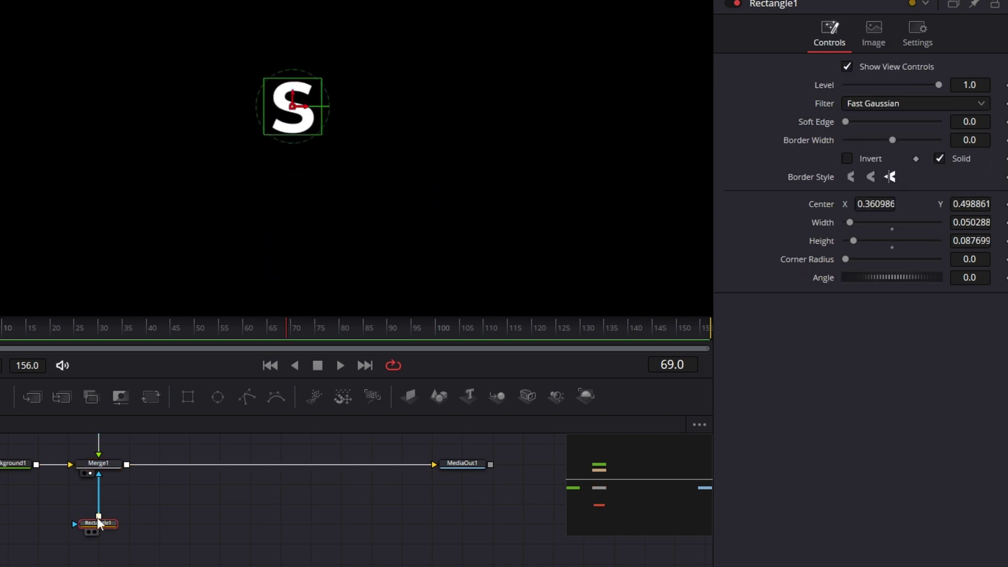
pyautogui.hotkey('ctrl', 'v')
pyautogui.moveTo(156, 565); pyautogui.dragTo(100, 547)
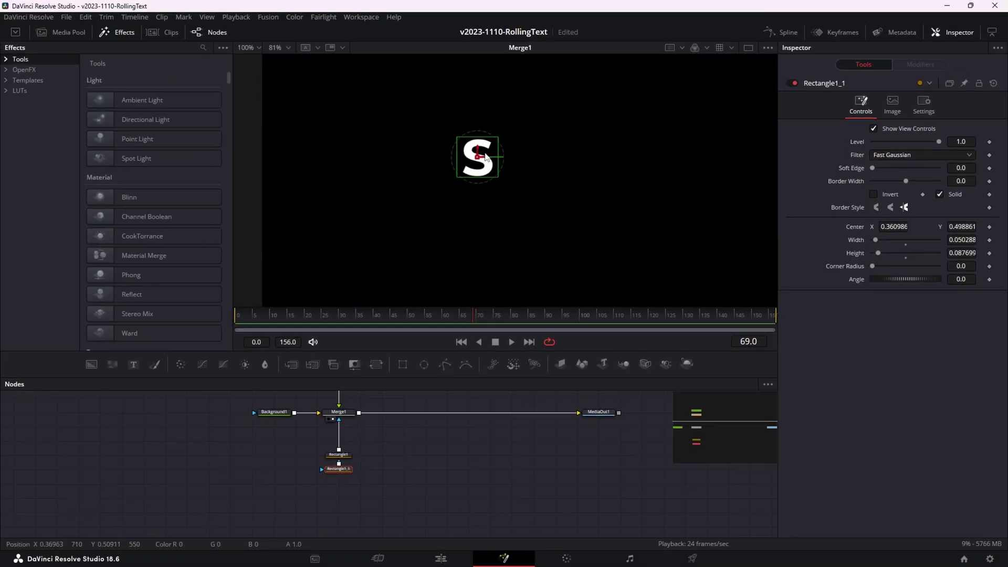
pyautogui.moveTo(500, 158); pyautogui.dragTo(578, 166)
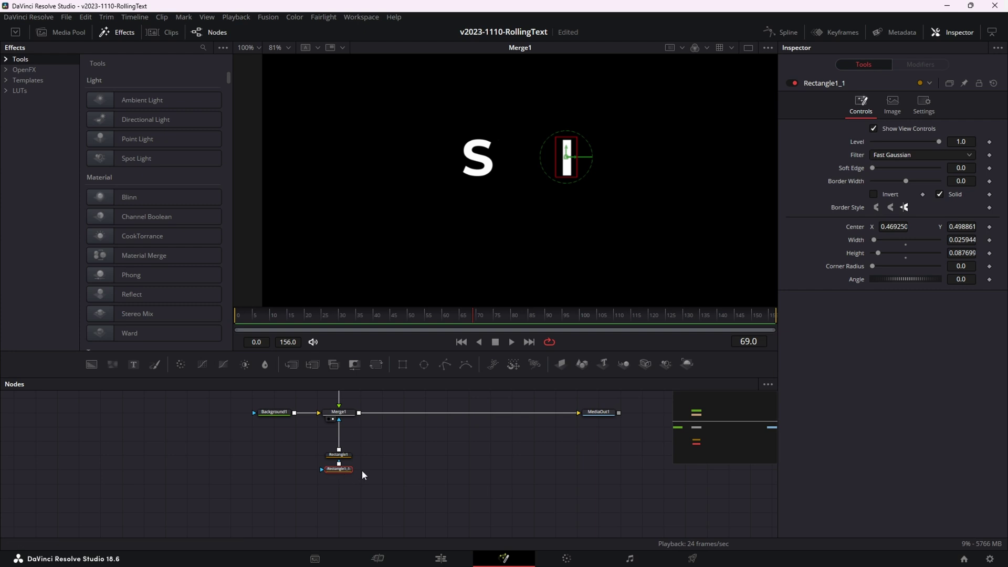
# Chain a copy of the I mask below it and fit it around the second Z, about 0.046 wide at center X 0.551
pyautogui.hotkey('ctrl', 'v')
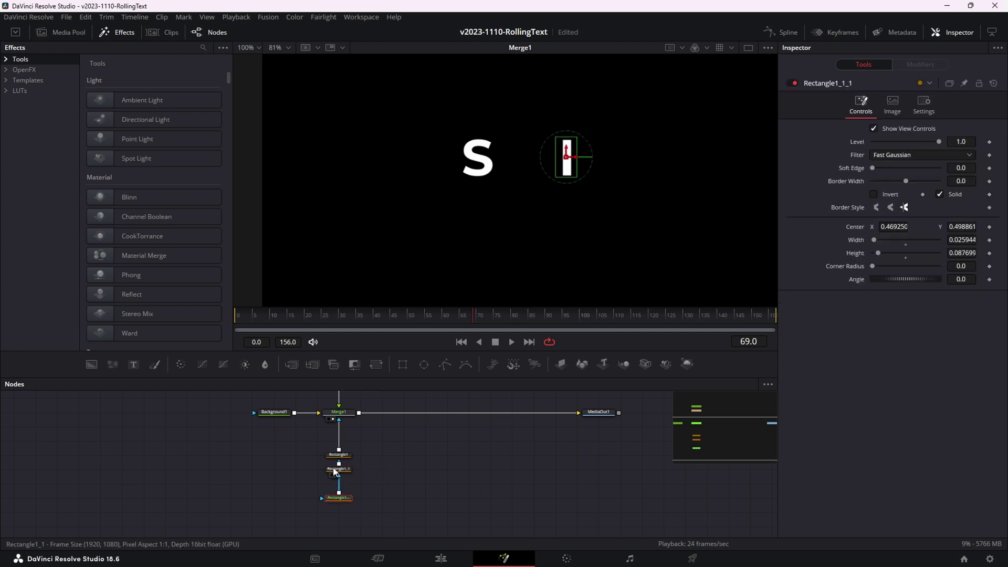
pyautogui.moveTo(579, 158); pyautogui.dragTo(641, 154)
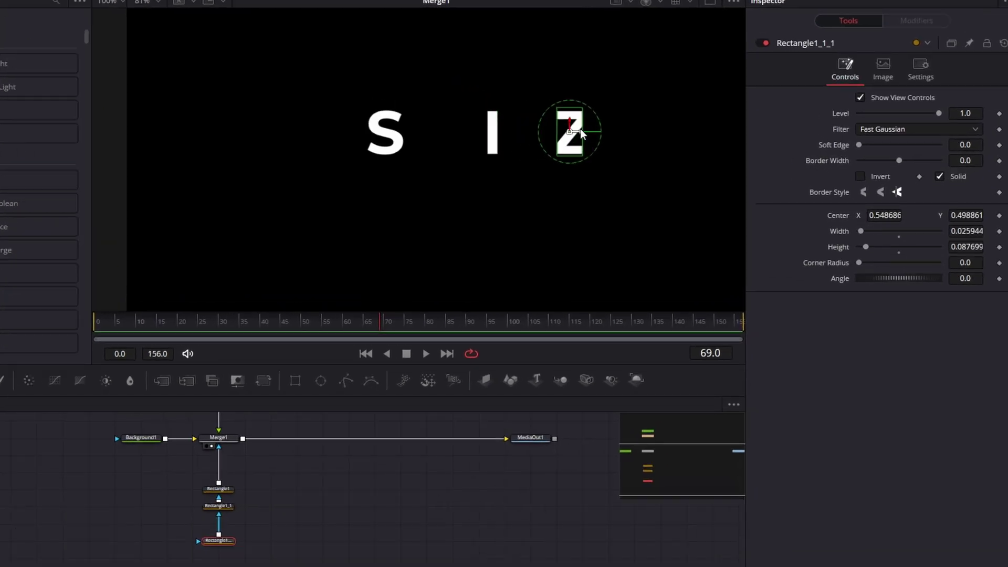
pyautogui.moveTo(581, 128)
pyautogui.mouseDown()
pyautogui.moveTo(590, 130)
pyautogui.moveTo(574, 132)
pyautogui.mouseUp()
pyautogui.moveTo(225, 549); pyautogui.dragTo(222, 528)
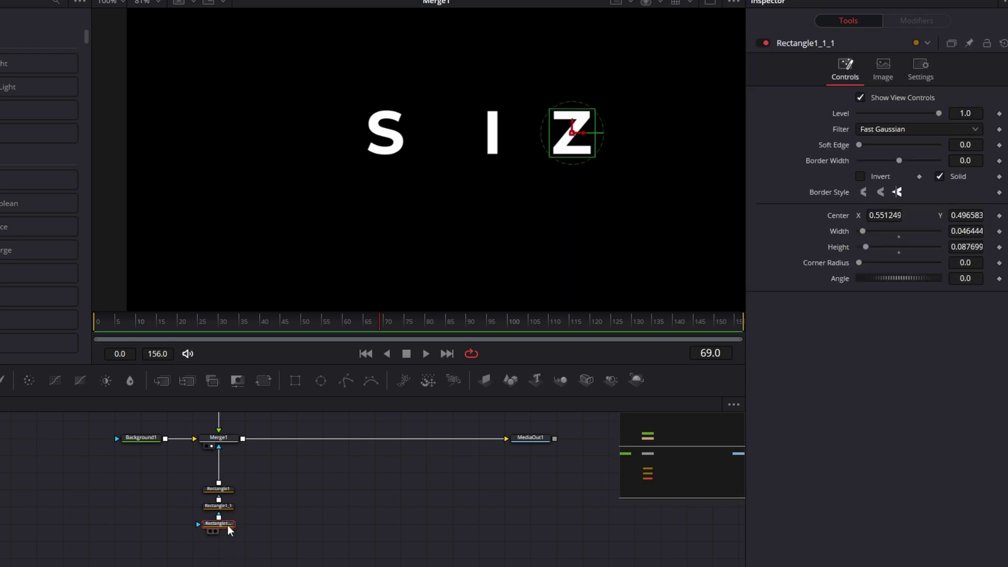
# Chain a copy of the Z mask below it and move it over the letter E, at about center X 0.638
pyautogui.hotkey('ctrl', 'v')
pyautogui.moveTo(288, 526); pyautogui.dragTo(233, 543)
pyautogui.moveTo(587, 139); pyautogui.dragTo(673, 136)
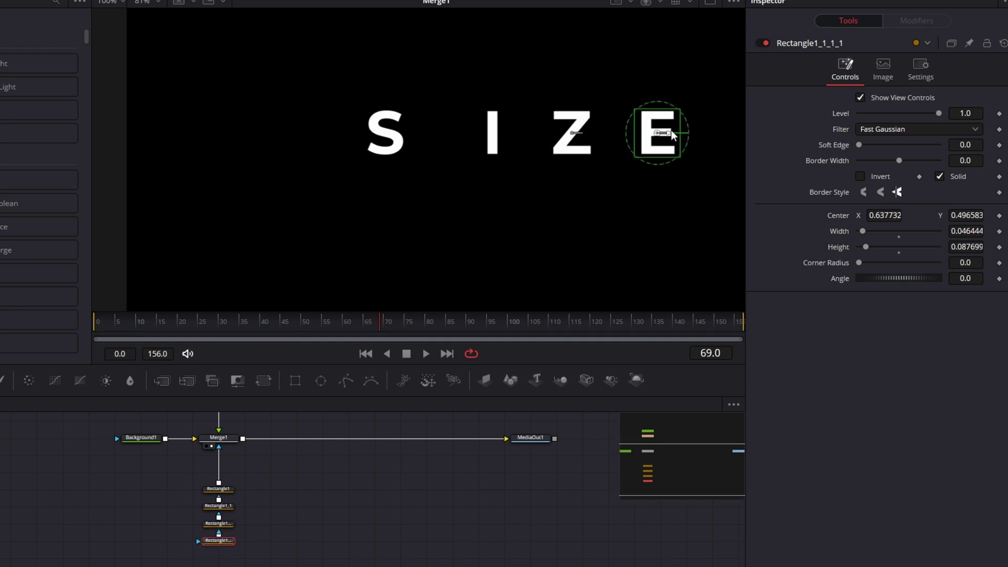
# Test the four masked letters by shifting Merge1's vertical center, and undo the shift
pyautogui.click(217, 439)
pyautogui.moveTo(980, 114)
pyautogui.mouseDown()
pyautogui.moveTo(919, 113)
pyautogui.moveTo(960, 113)
pyautogui.mouseUp()
pyautogui.hotkey('ctrl', 'z')
# Insert Merge2 between Merge1 and MediaOut1, connect Crop1 as its foreground, and show it in the viewer
pyautogui.moveTo(354, 472); pyautogui.dragTo(263, 519)
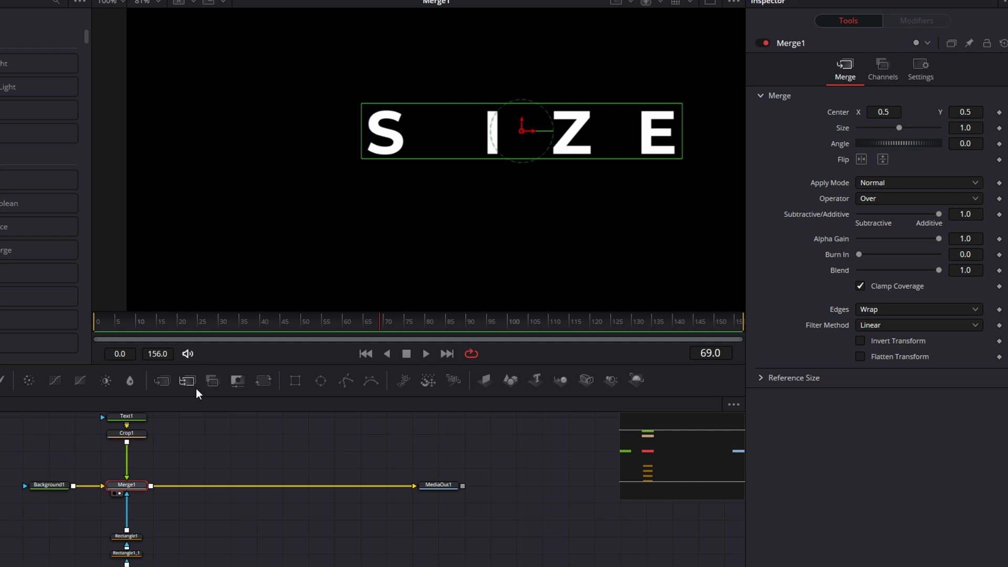
pyautogui.click(161, 381)
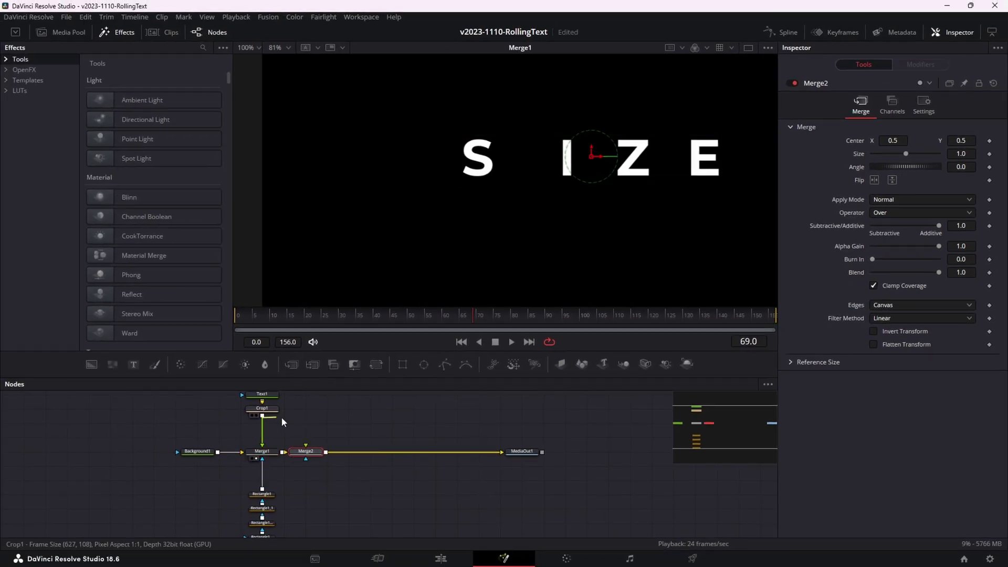
pyautogui.moveTo(263, 416); pyautogui.dragTo(314, 451)
pyautogui.click(332, 484)
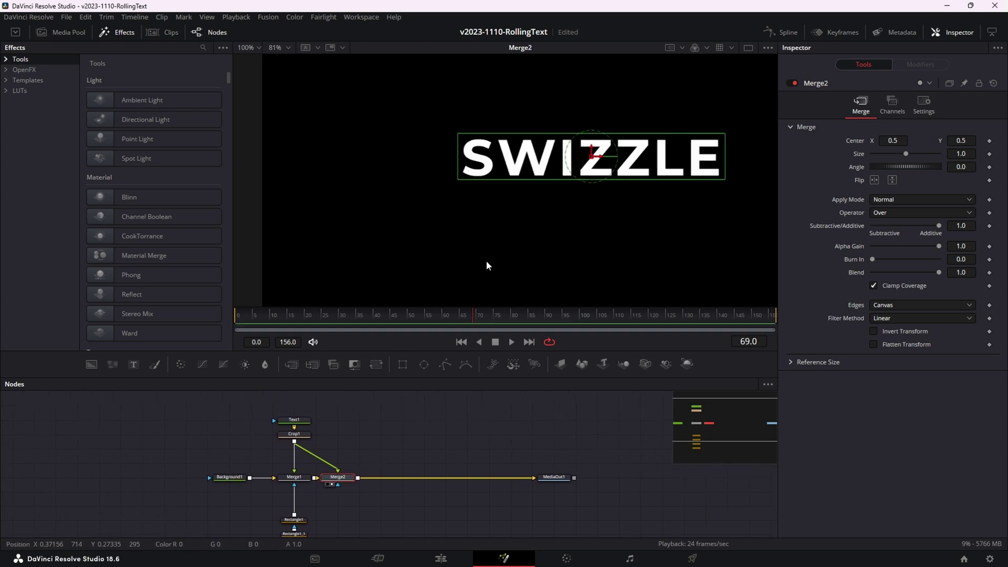
# Select the four chained rectangle masks and examine which letters they cover in Merge2's output
pyautogui.scroll(-2, 316, 446)
pyautogui.moveTo(268, 469); pyautogui.dragTo(316, 520)
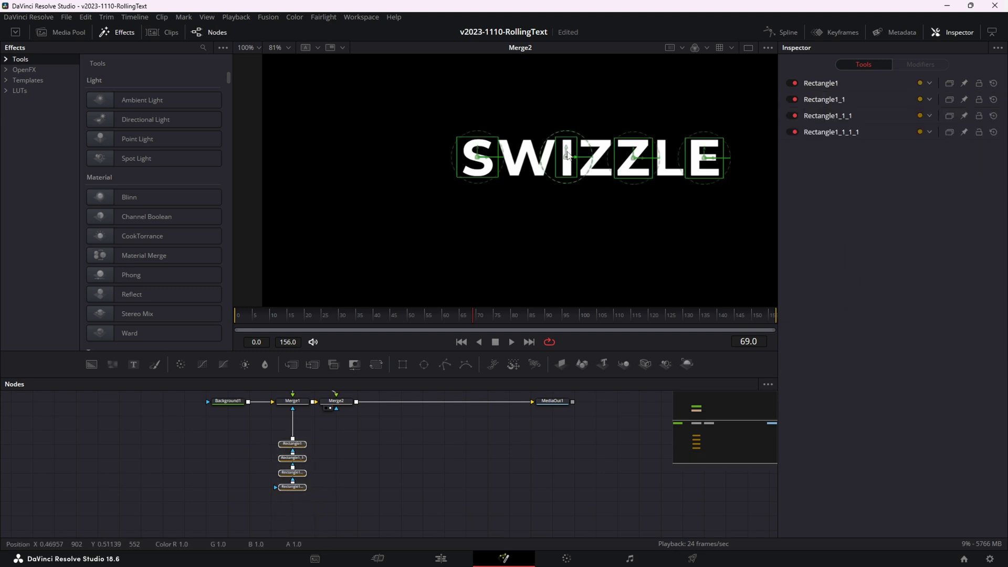
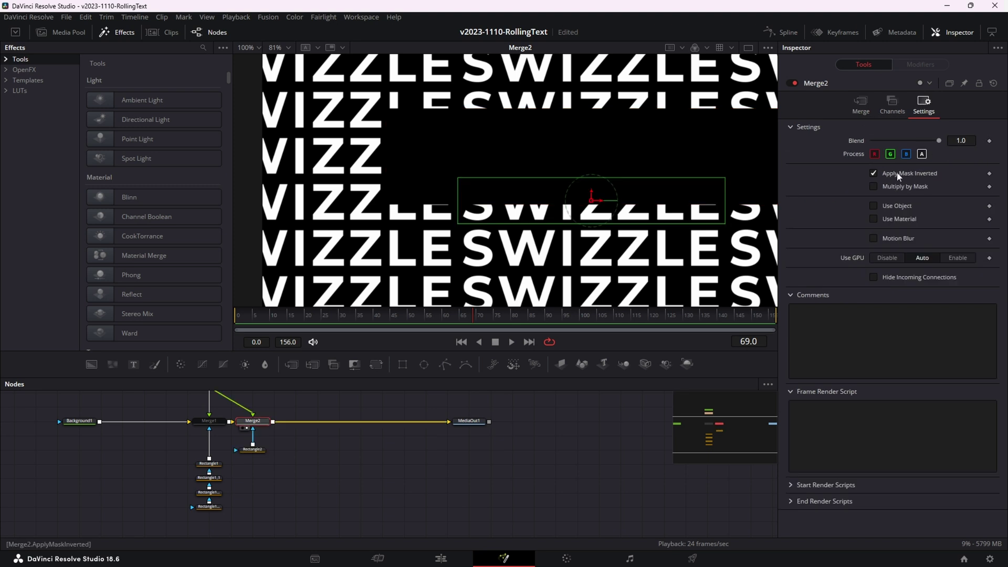
# Turn off Apply Mask Inverted on Merge2 and fit Rectangle2 around the single word SWIZZLE, about 0.332 wide and 0.110 high
pyautogui.click(875, 175)
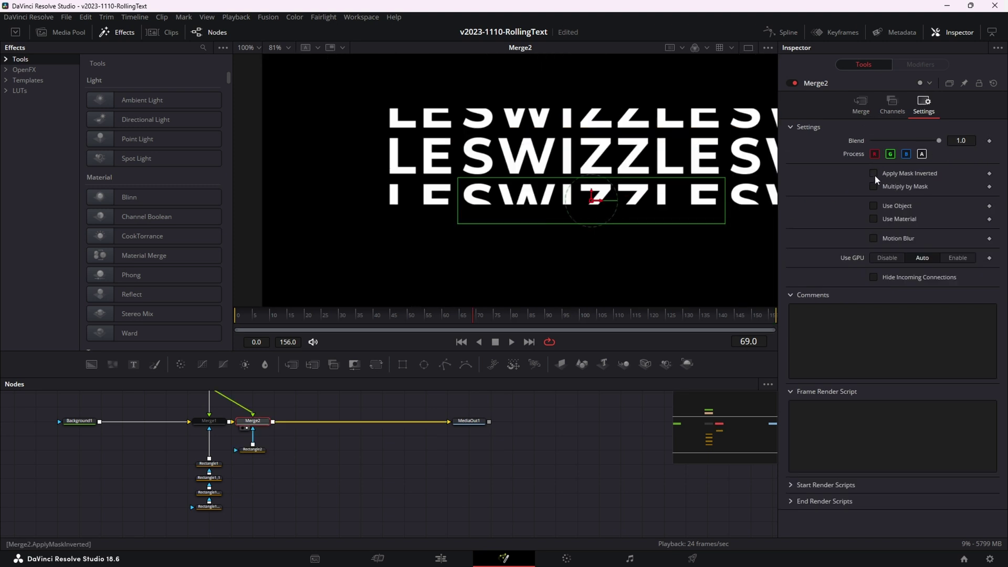
pyautogui.click(253, 450)
pyautogui.moveTo(565, 206); pyautogui.dragTo(570, 189)
pyautogui.moveTo(387, 165); pyautogui.dragTo(455, 164)
# Connect Rectangle1's output to Rectangle2's mask input and set Rectangle2's Paint Mode to Invert
pyautogui.moveTo(209, 458); pyautogui.dragTo(254, 455)
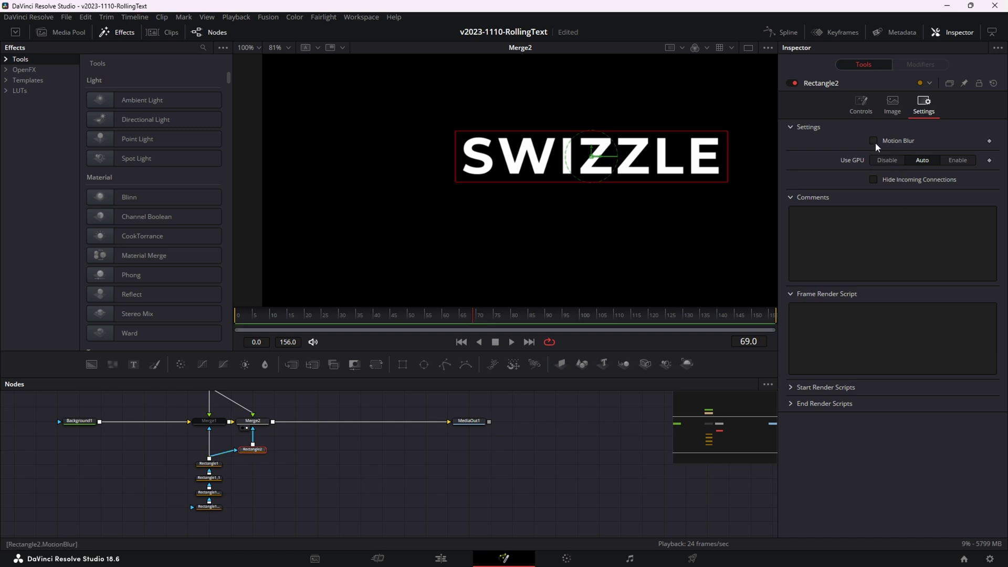
pyautogui.click(866, 108)
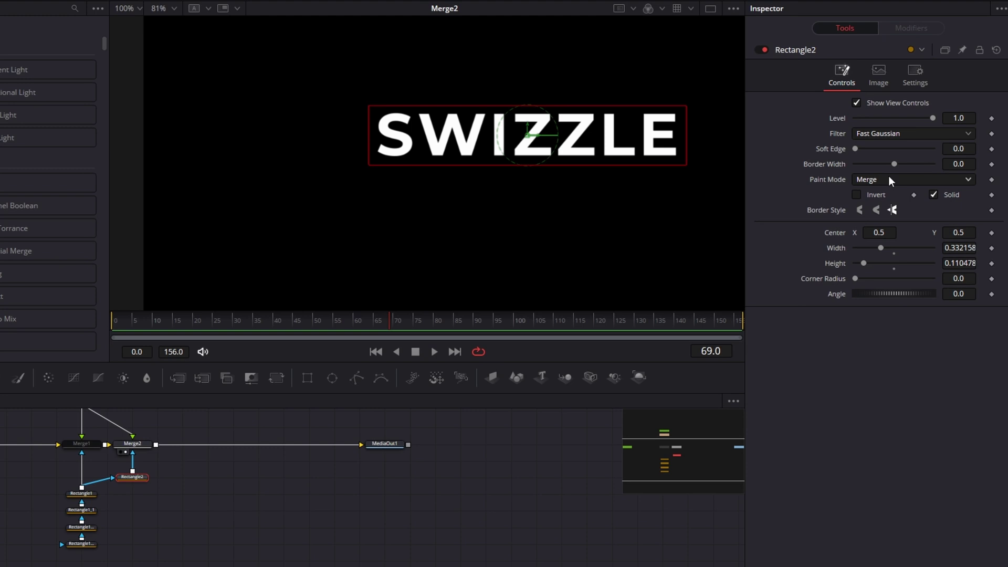
pyautogui.click(889, 179)
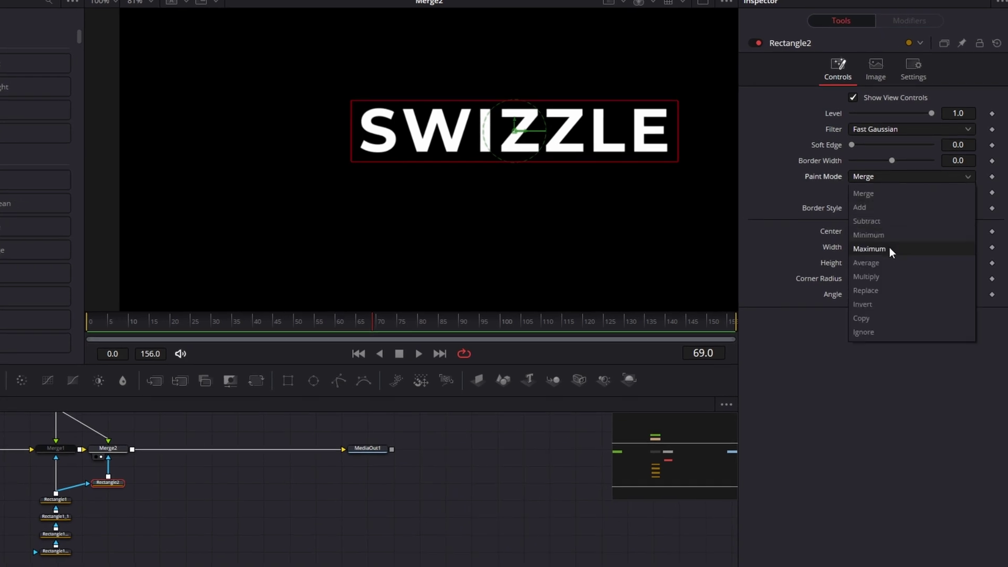
pyautogui.click(893, 303)
# Test the roll of the remaining letters by lowering Merge2's vertical center to 0.305, and reset its center
pyautogui.click(112, 449)
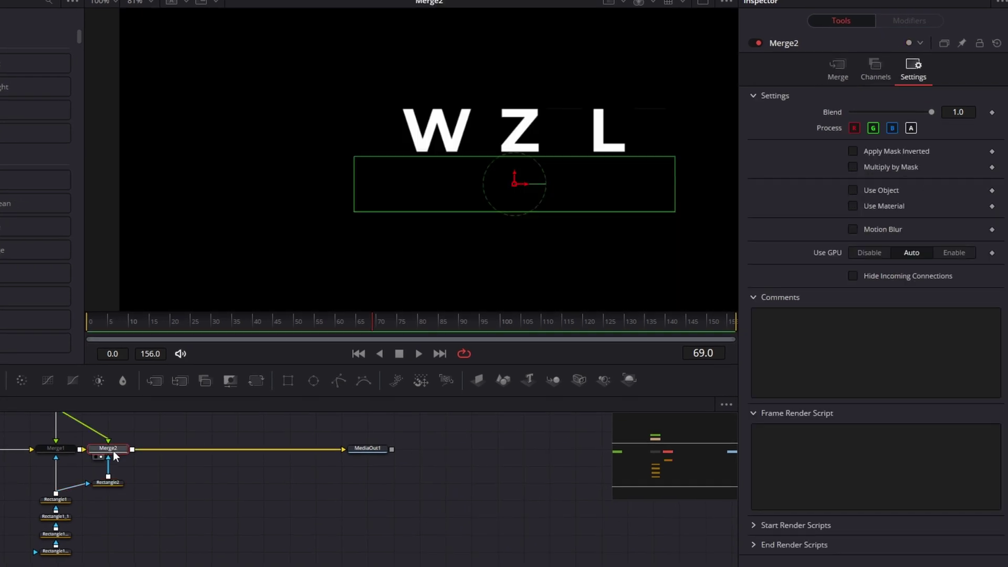
pyautogui.click(838, 70)
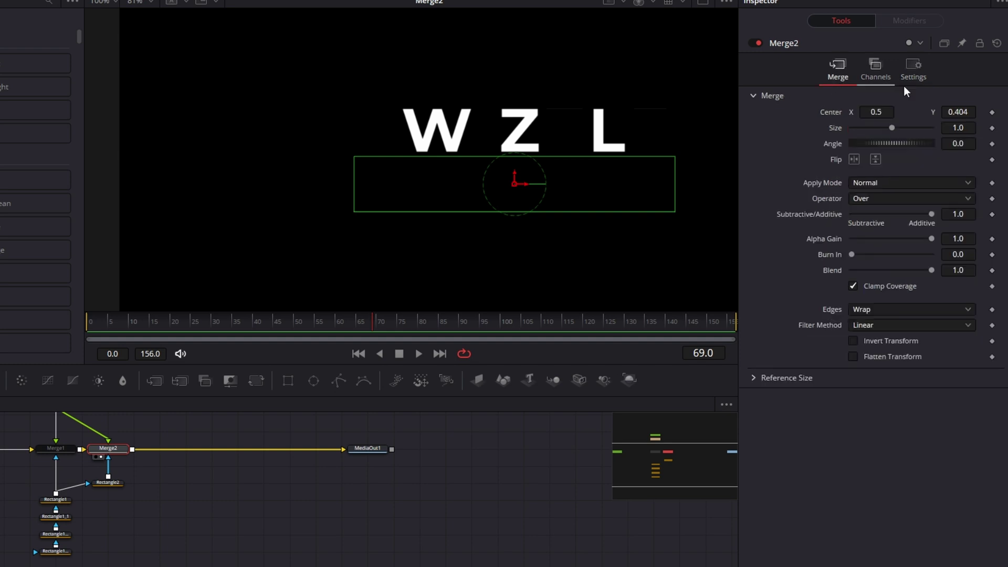
pyautogui.moveTo(969, 107)
pyautogui.mouseDown()
pyautogui.moveTo(938, 108)
pyautogui.moveTo(964, 107)
pyautogui.moveTo(953, 108)
pyautogui.moveTo(962, 120)
pyautogui.mouseUp()
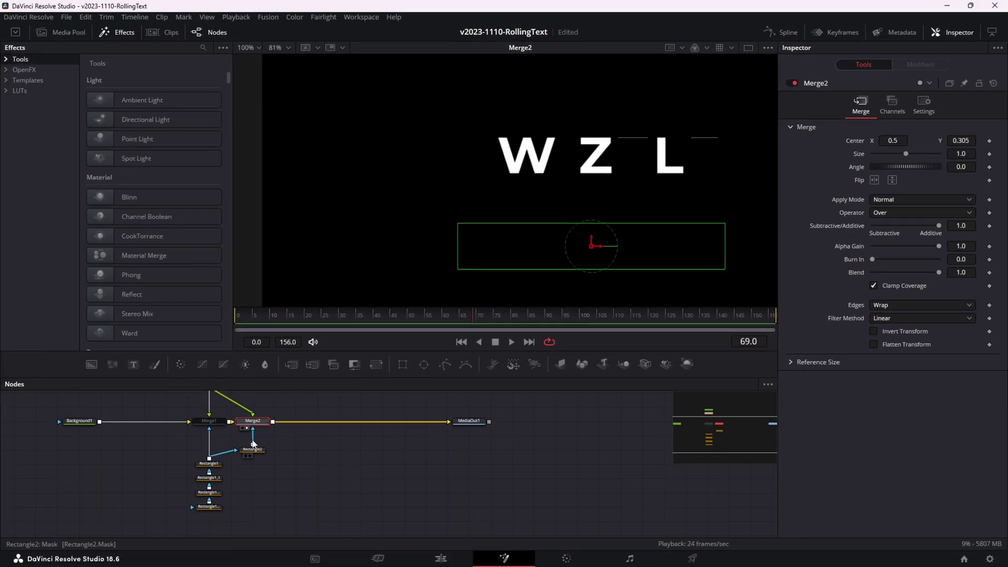
pyautogui.doubleClick(856, 142)
# Reduce Rectangle2's height in the viewer to trim the slivers of neighbouring rows around the word
pyautogui.click(578, 181)
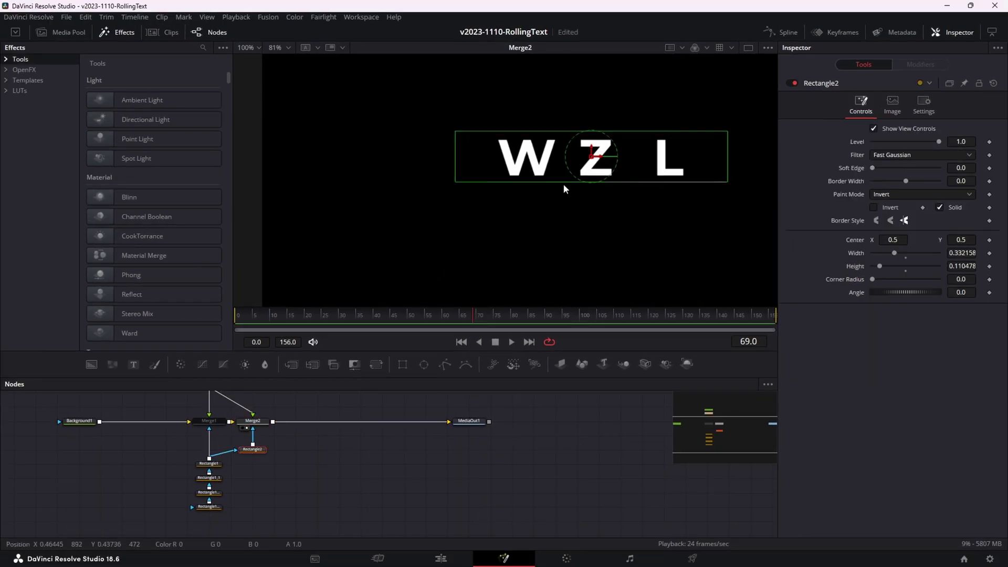
pyautogui.scroll(2, 565, 189)
pyautogui.scroll(-2, 548, 186)
# Re-enable Merge1, test its roll by shifting its vertical center to 0.429, and reset both merges' centers
pyautogui.click(209, 421)
pyautogui.hotkey('ctrl', 'p')
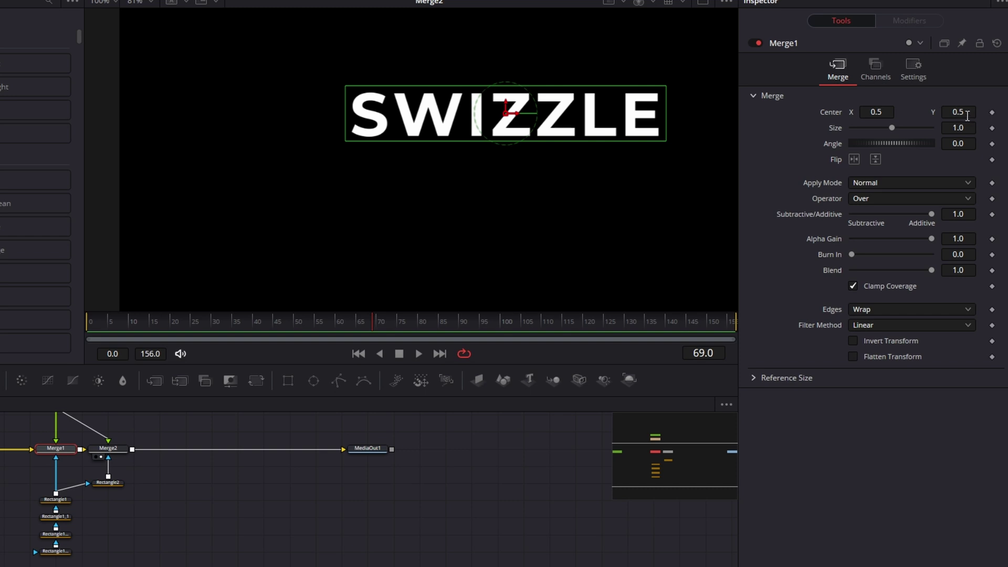
pyautogui.moveTo(968, 116); pyautogui.dragTo(935, 115)
pyautogui.click(97, 451)
pyautogui.doubleClick(835, 112)
pyautogui.click(55, 449)
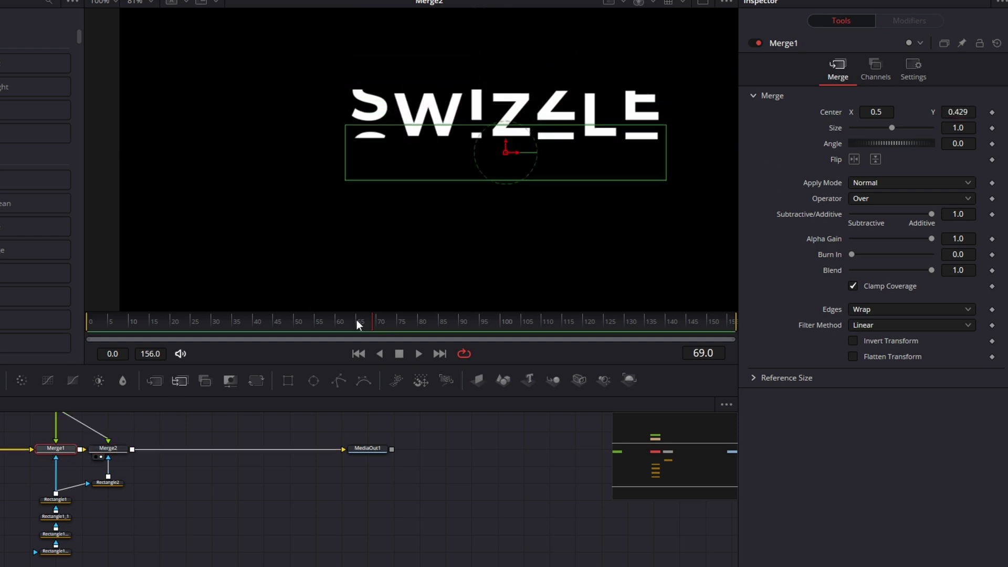
pyautogui.doubleClick(838, 112)
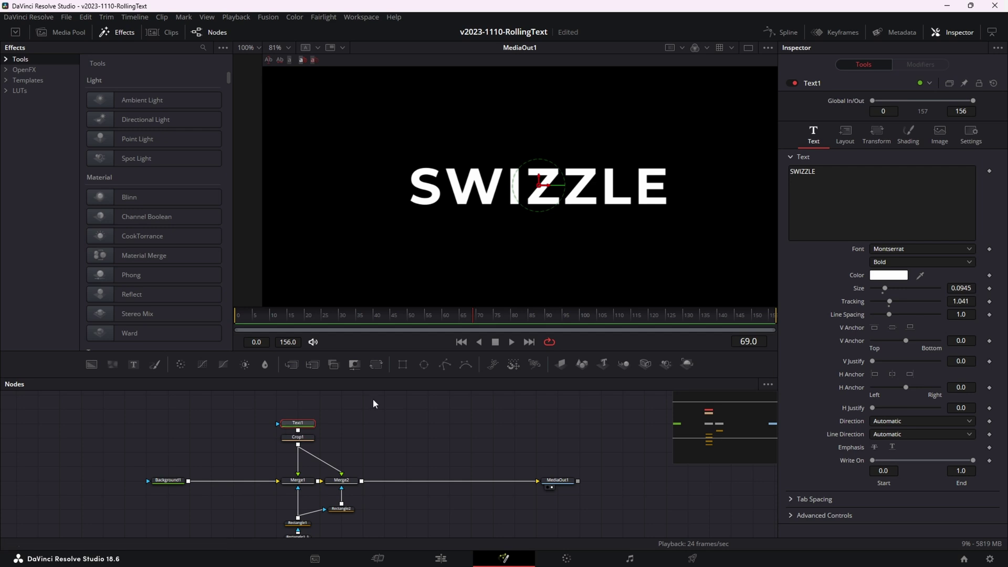
# Select all five rectangle masks and review their placement over the letters in MediaOut1's output
pyautogui.moveTo(255, 496); pyautogui.dragTo(368, 531)
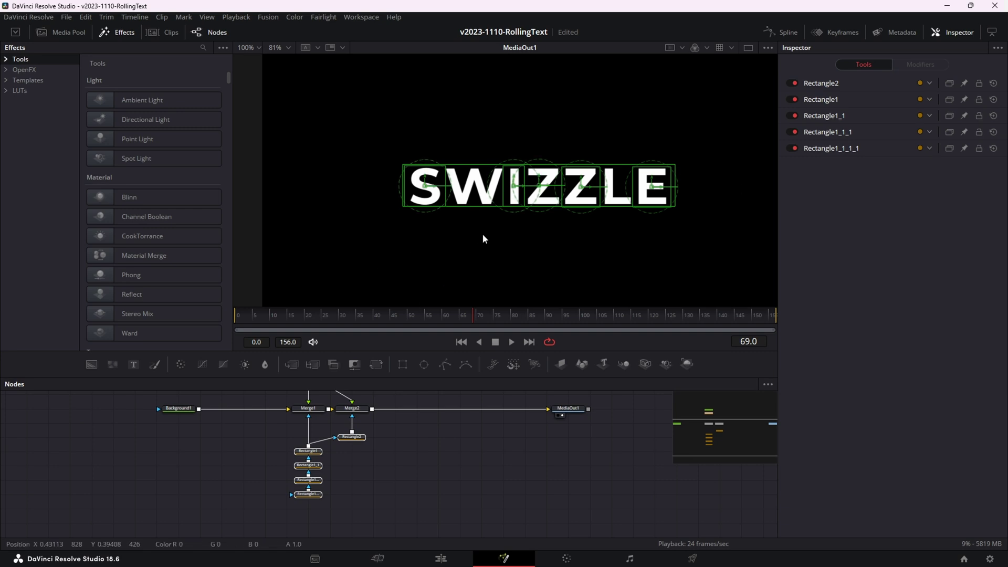
pyautogui.moveTo(488, 451); pyautogui.dragTo(493, 533)
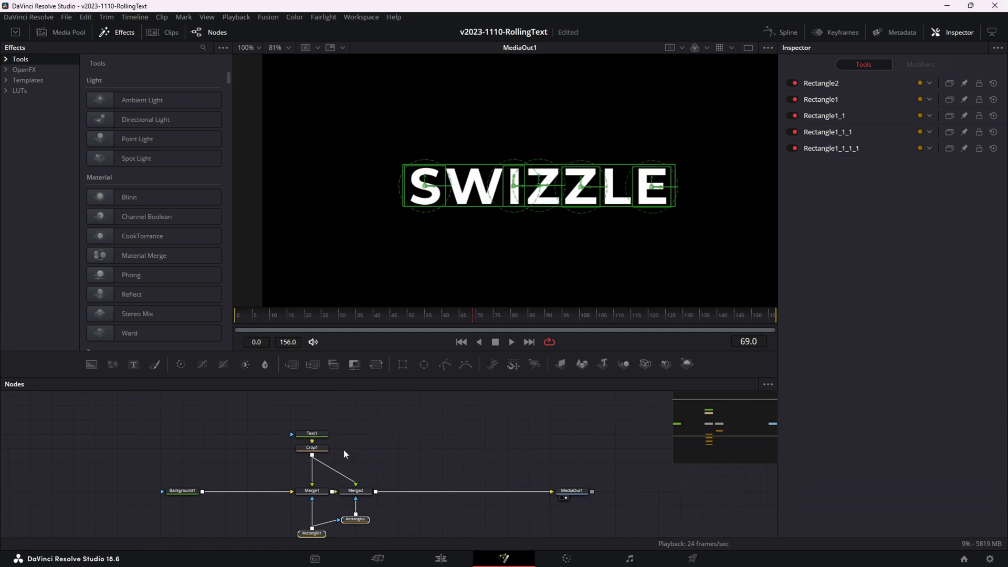
# Reduce Text1's size to 0.0769 and test the mask fit by lowering Merge2's vertical center to 0.479
pyautogui.click(423, 449)
pyautogui.click(312, 438)
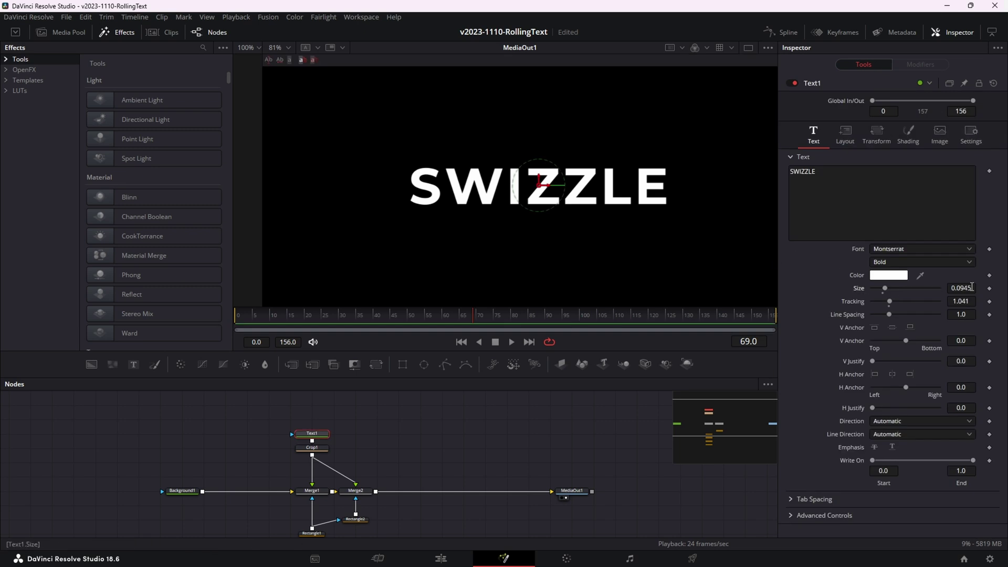
pyautogui.moveTo(972, 287); pyautogui.dragTo(934, 287)
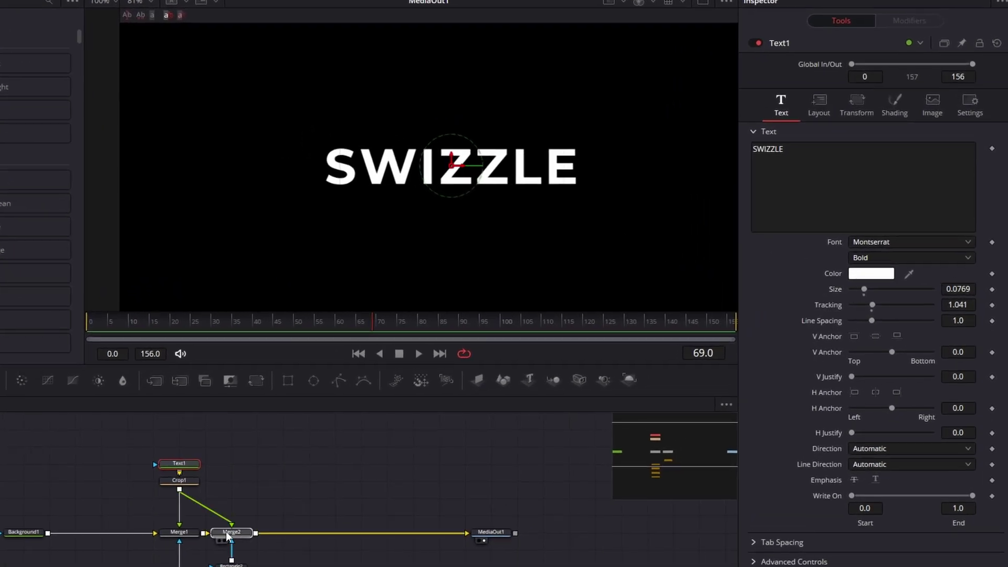
pyautogui.click(226, 532)
pyautogui.moveTo(968, 115); pyautogui.dragTo(957, 115)
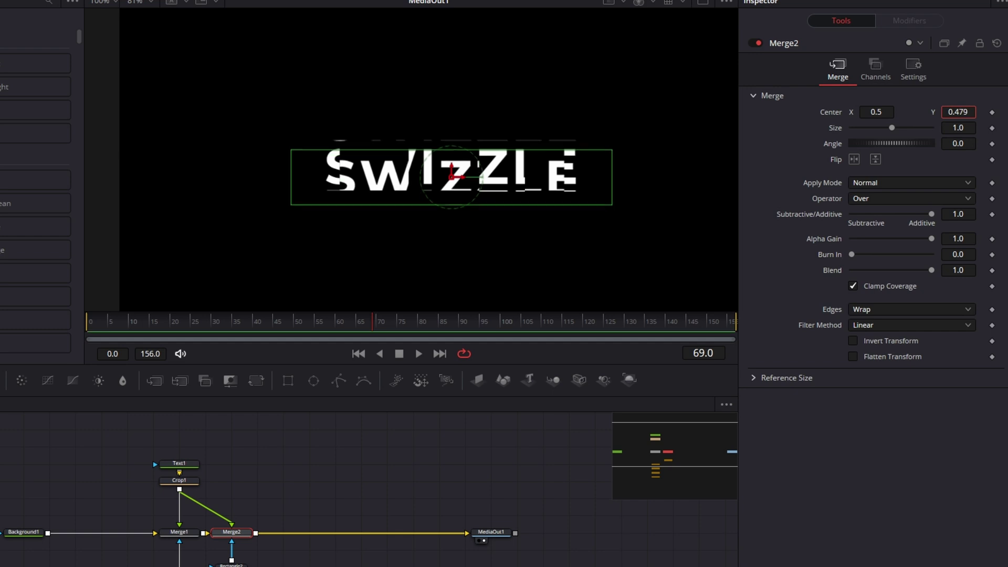
# Delete all the rectangle masks feeding the two merges and reset Merge2's center
pyautogui.moveTo(156, 500); pyautogui.dragTo(223, 558)
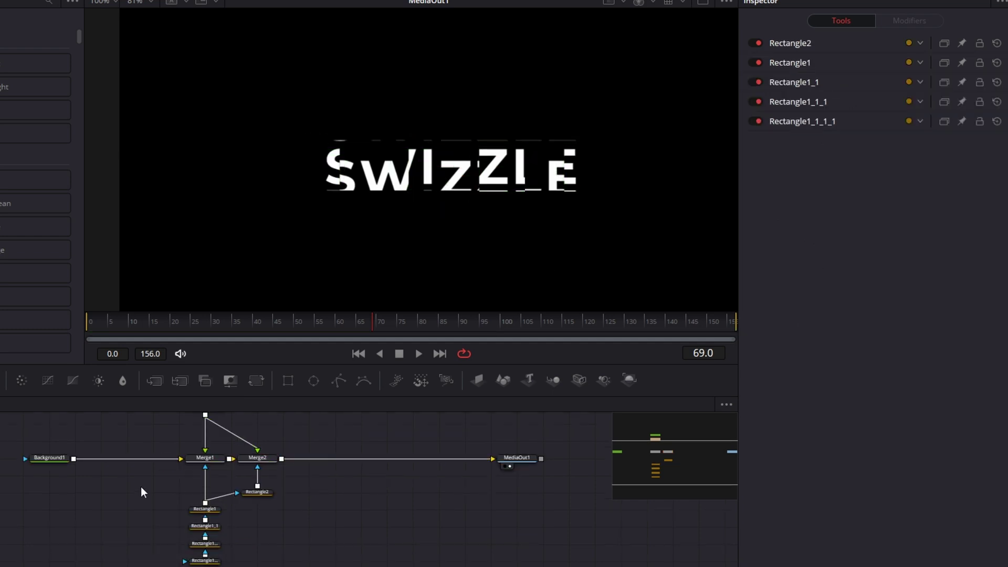
pyautogui.moveTo(140, 487); pyautogui.dragTo(292, 552)
pyautogui.press('Delete')
pyautogui.scroll(3, 304, 515)
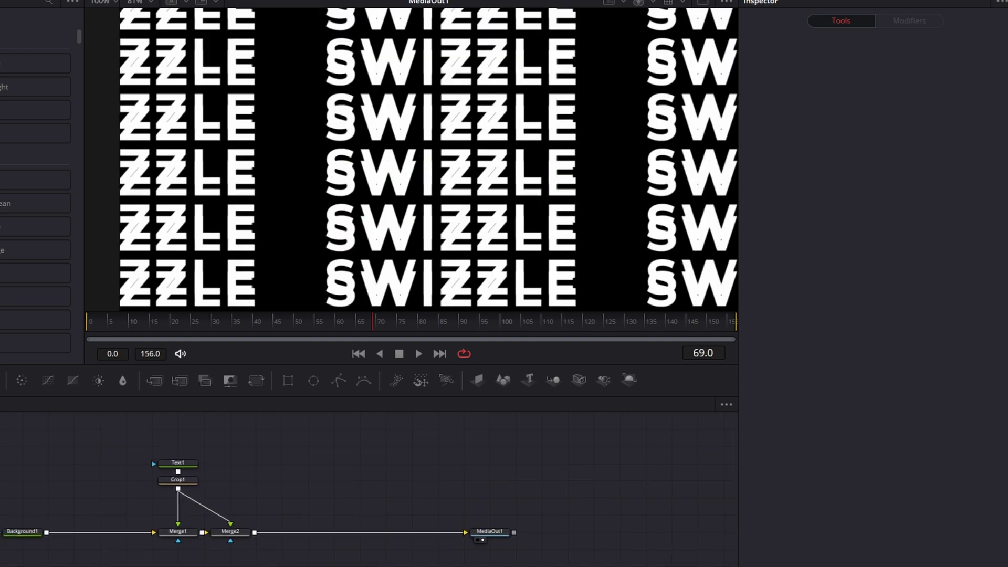
pyautogui.click(179, 549)
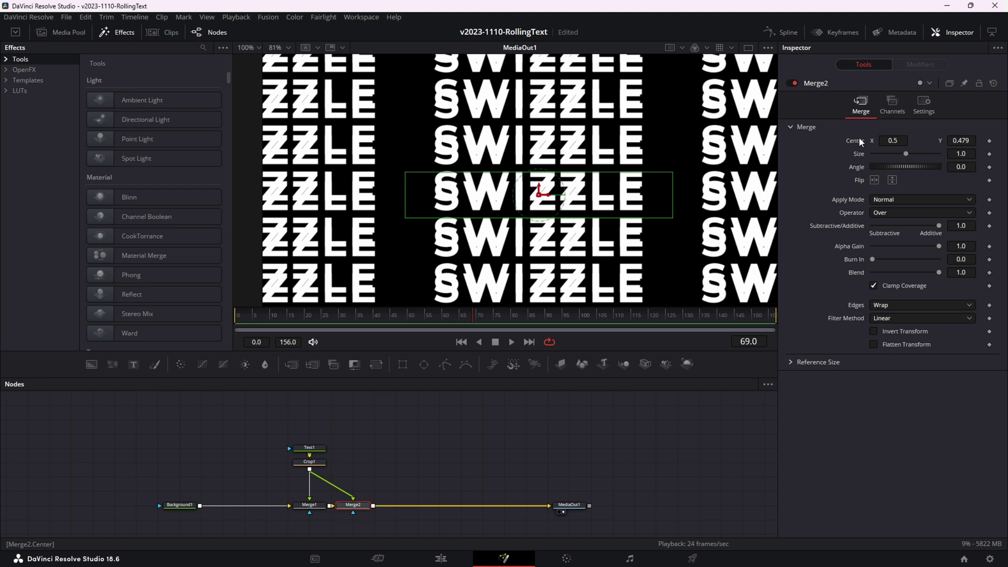
pyautogui.click(229, 550)
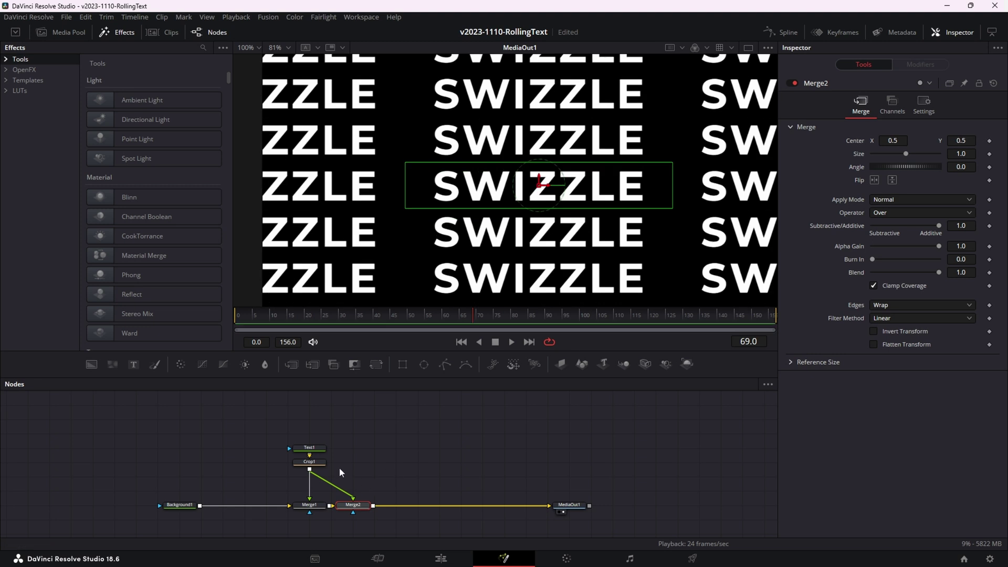
# Tighten Crop1 around the smaller word, with an X Size of 523 and a Y Size of 91
pyautogui.click(314, 448)
pyautogui.click(314, 462)
pyautogui.moveTo(960, 154)
pyautogui.mouseDown()
pyautogui.moveTo(908, 154)
pyautogui.moveTo(963, 154)
pyautogui.moveTo(957, 167)
pyautogui.mouseUp()
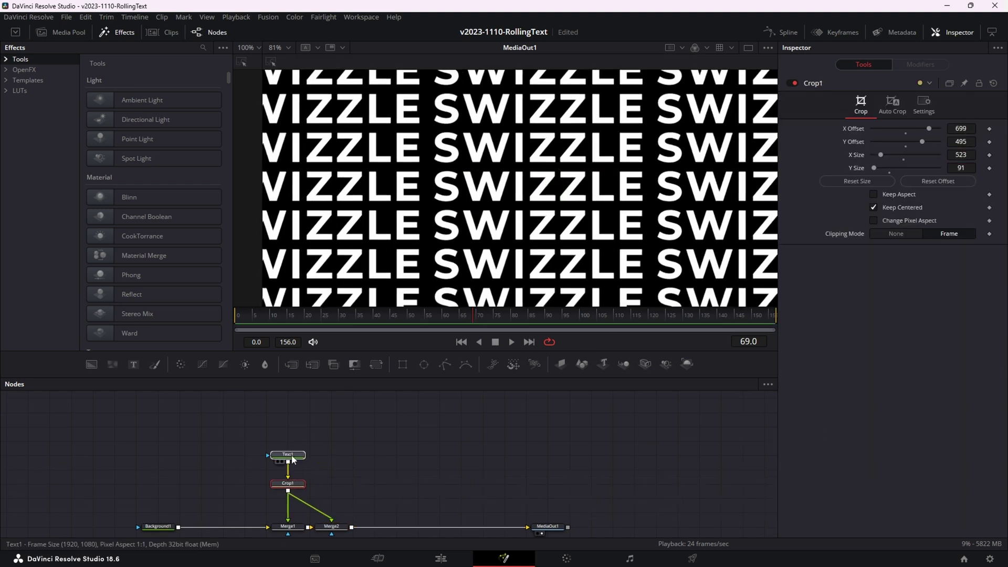
# Paste an instance of the Text1 node and place it beside the original in the node graph
pyautogui.click(293, 459)
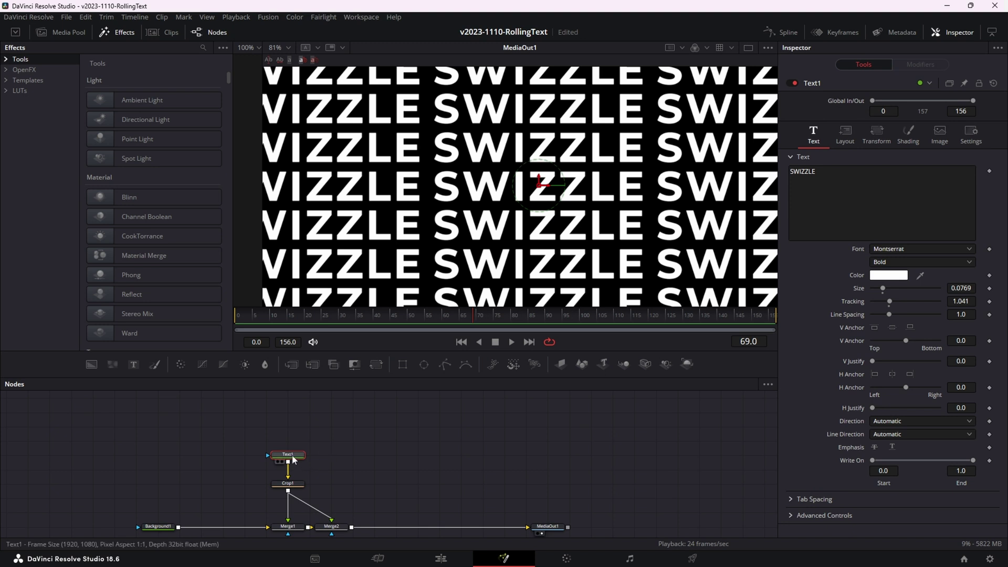
pyautogui.click(430, 422)
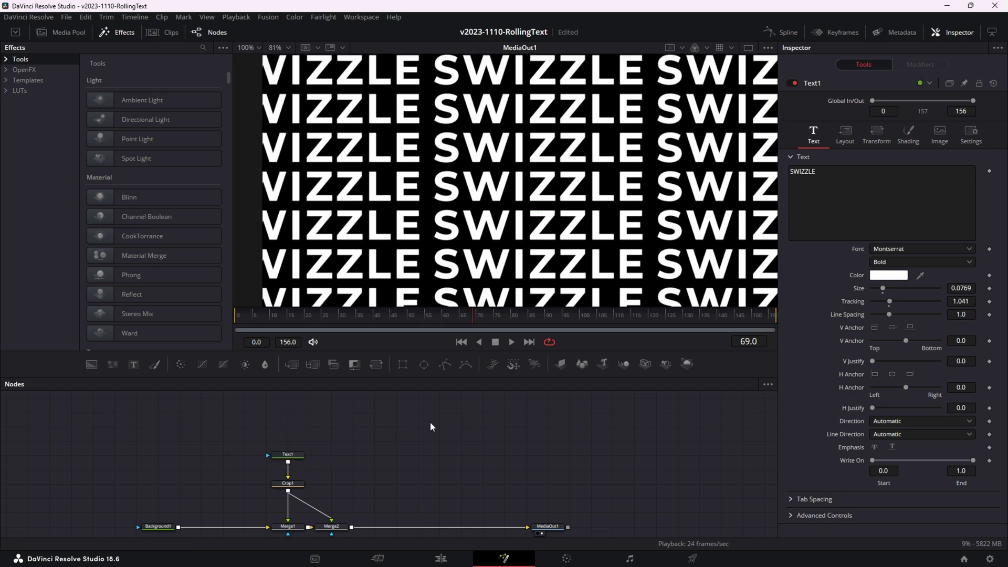
pyautogui.hotkey('ctrl', 'shift', 'v')
pyautogui.moveTo(384, 445); pyautogui.dragTo(310, 477)
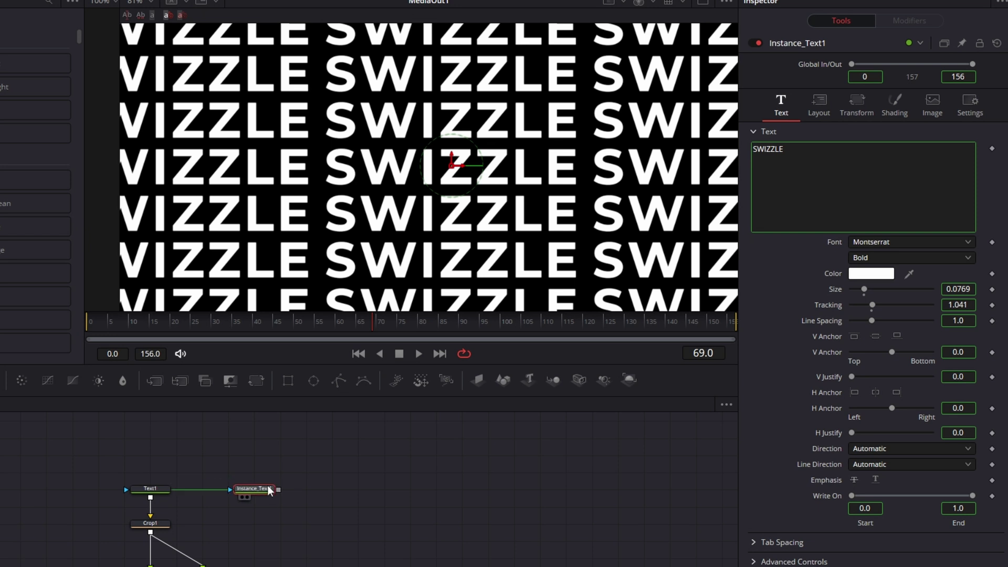
# Deinstance the text content of Instance_Text1 and add the Character Level Styling modifier to it
pyautogui.moveTo(151, 490)
pyautogui.mouseDown()
pyautogui.moveTo(126, 492)
pyautogui.moveTo(177, 455)
pyautogui.moveTo(125, 491)
pyautogui.moveTo(151, 490)
pyautogui.mouseUp()
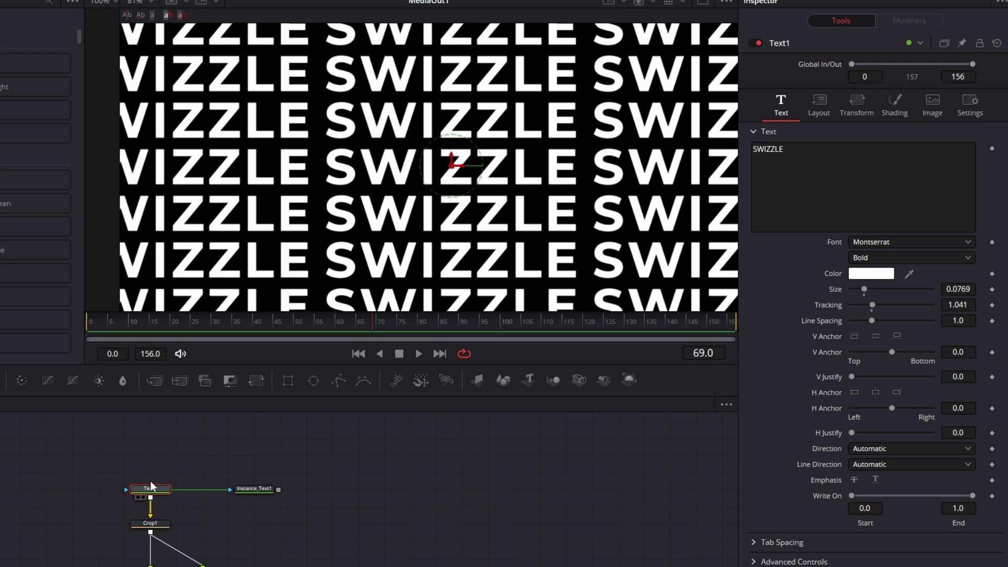
pyautogui.click(258, 495)
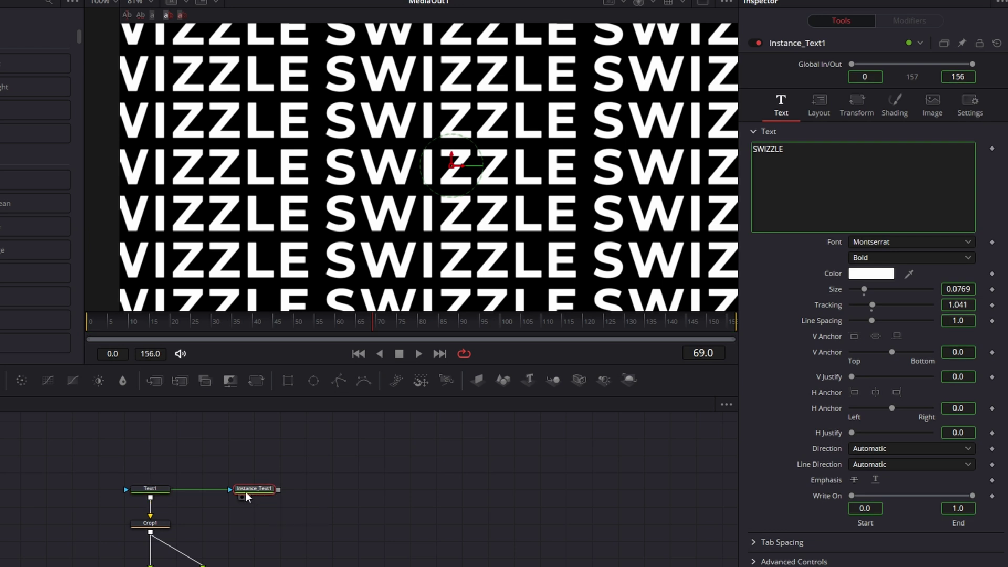
pyautogui.rightClick(808, 175)
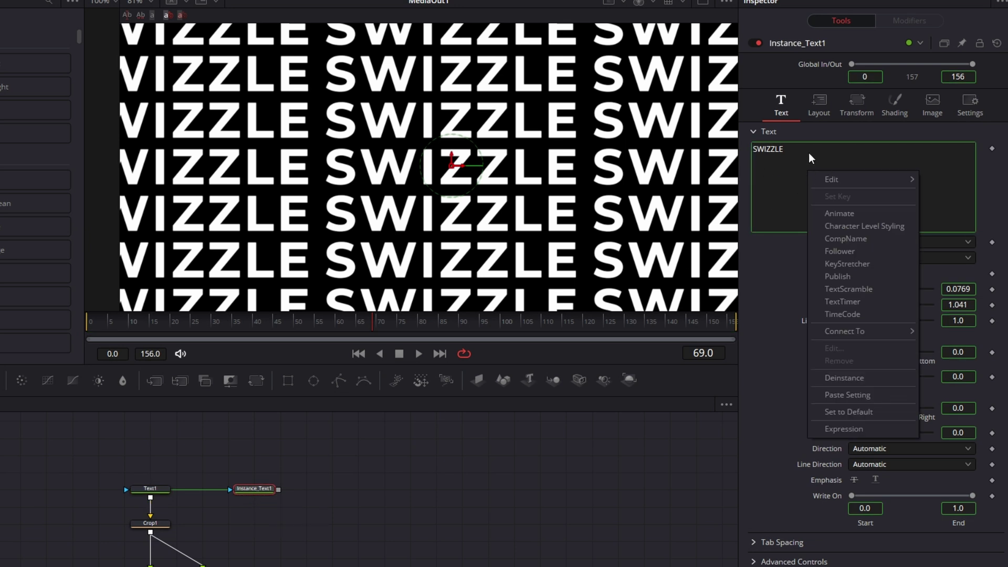
pyautogui.click(868, 378)
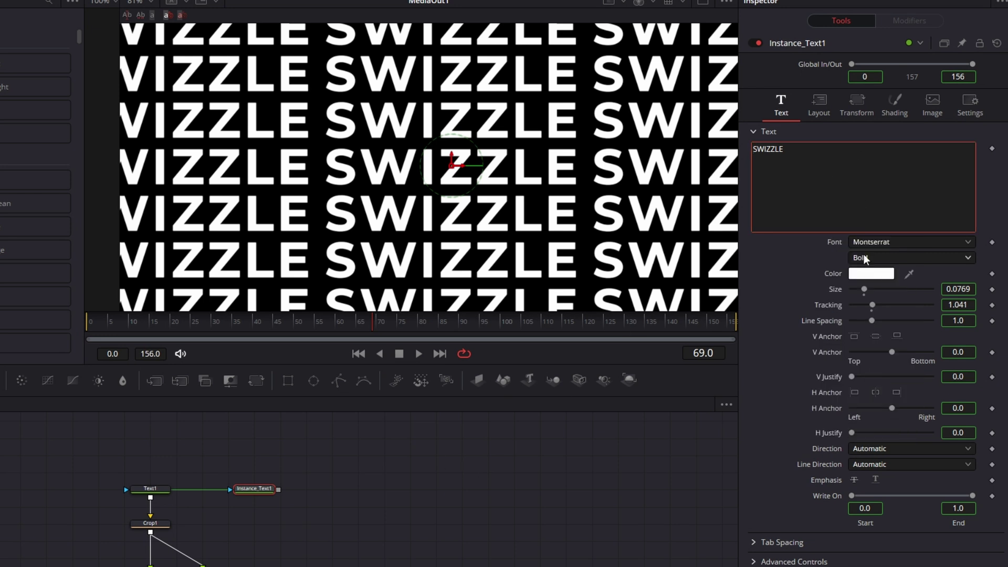
pyautogui.rightClick(822, 167)
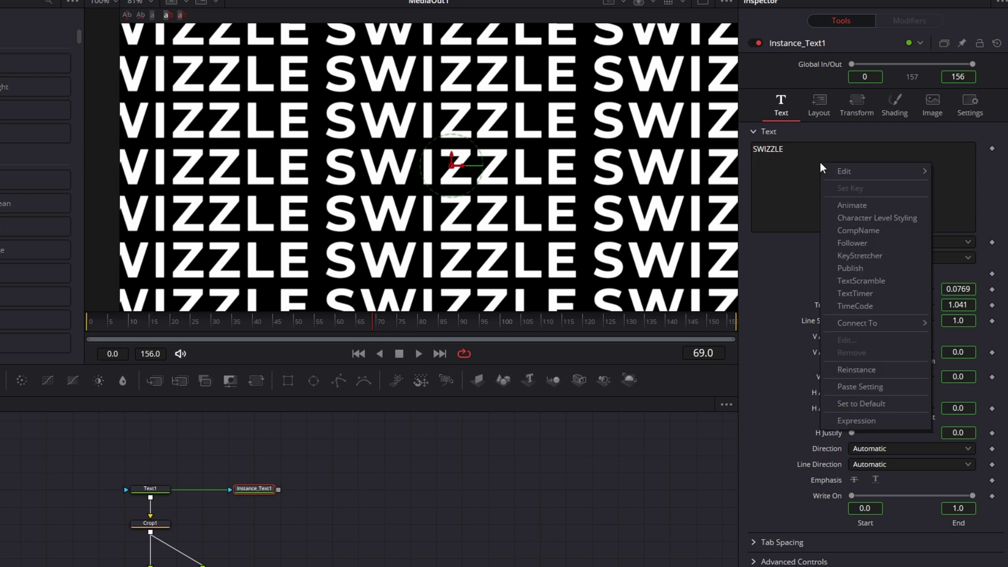
pyautogui.click(865, 221)
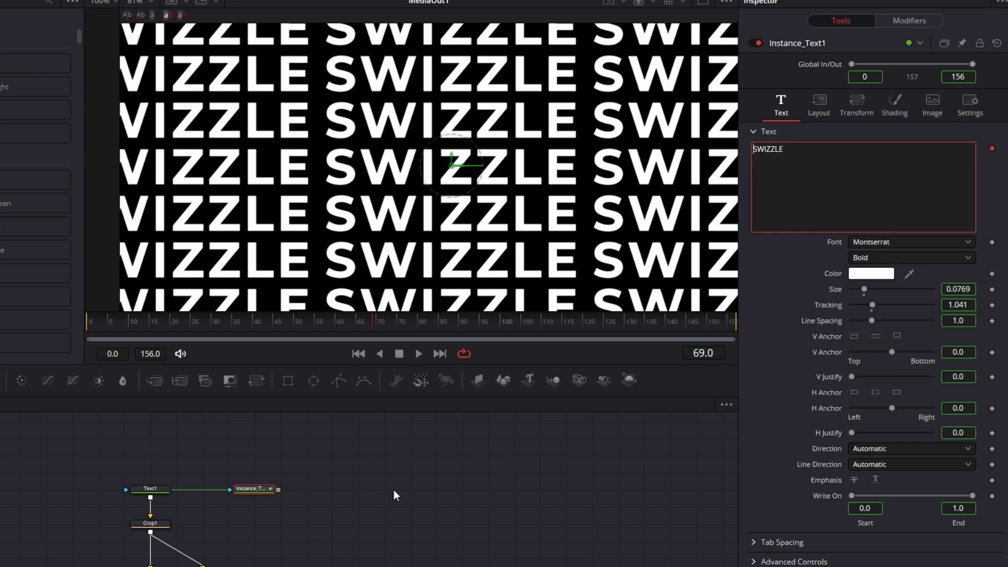
# View Instance_Text1 and hide its W by setting that letter's shading opacity to 0.0 in the character styling modifier
pyautogui.click(246, 496)
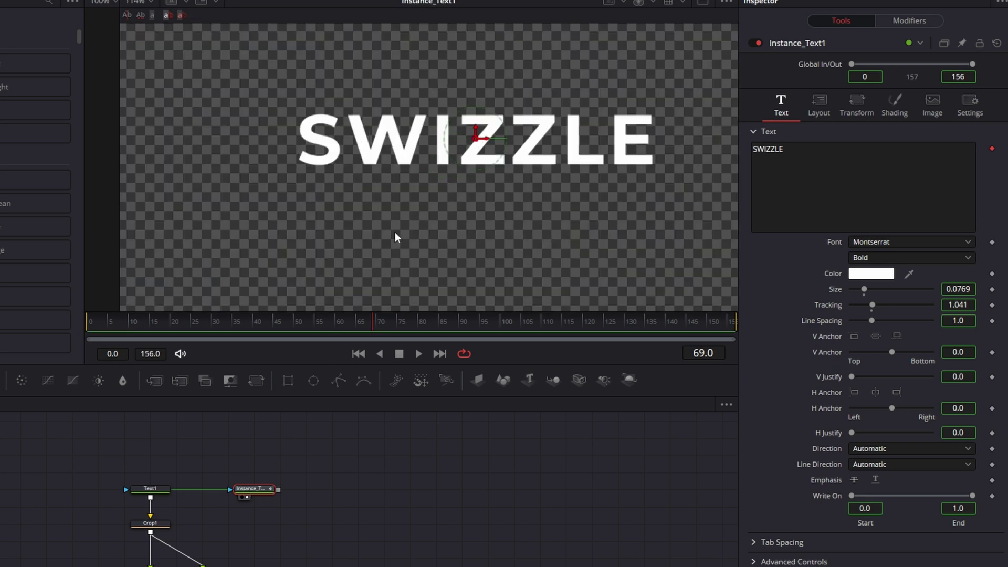
pyautogui.scroll(-1, 395, 232)
pyautogui.scroll(1, 408, 213)
pyautogui.scroll(-2, 408, 212)
pyautogui.scroll(-1, 408, 212)
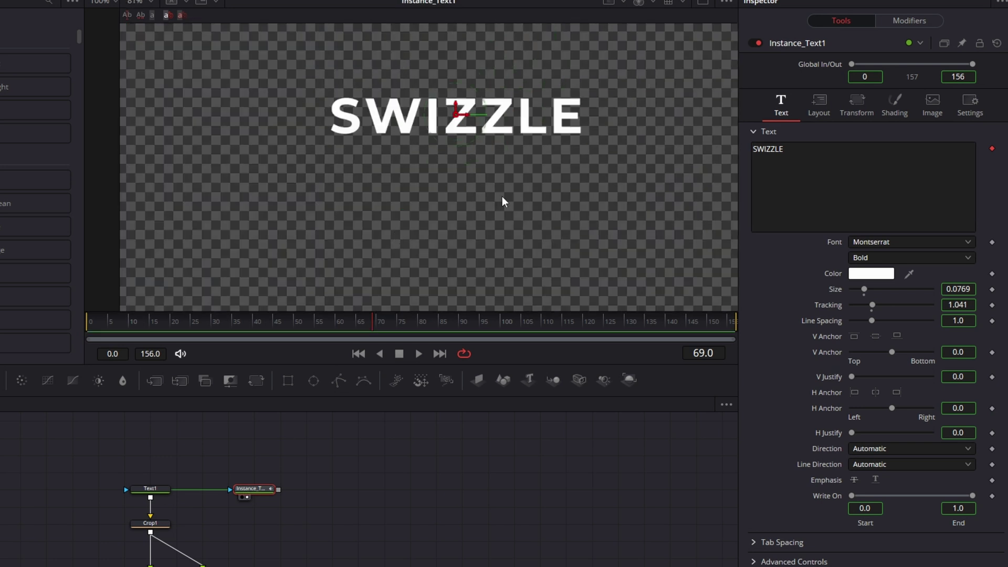
pyautogui.scroll(1, 502, 196)
pyautogui.moveTo(502, 196); pyautogui.dragTo(473, 214)
pyautogui.scroll(-1, 474, 214)
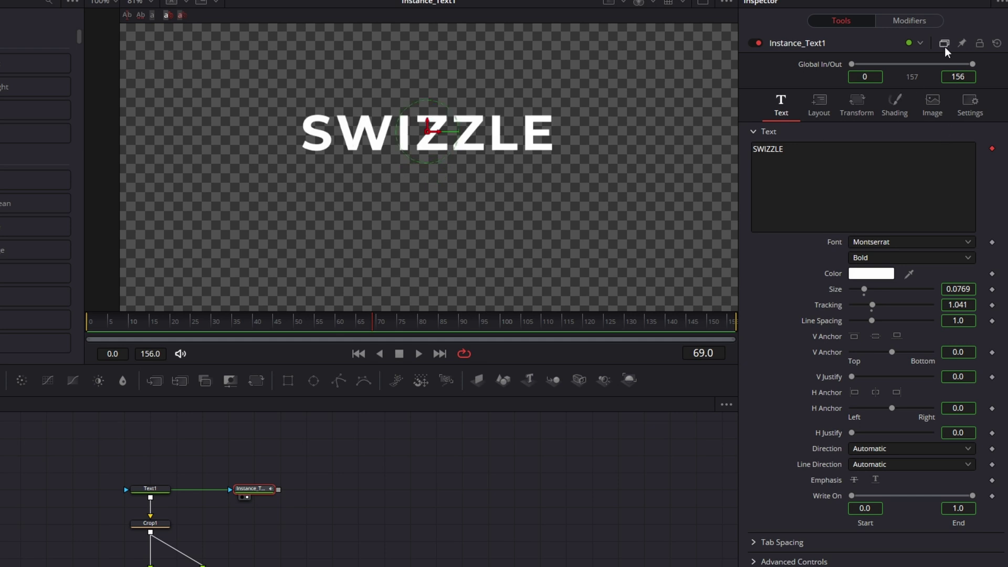
pyautogui.click(896, 21)
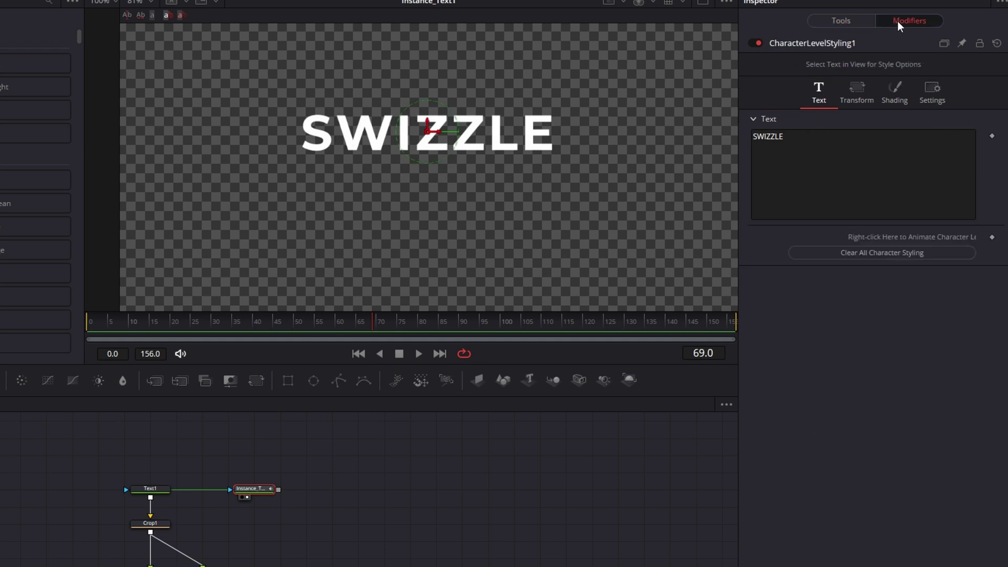
pyautogui.moveTo(337, 139); pyautogui.dragTo(392, 137)
pyautogui.click(895, 71)
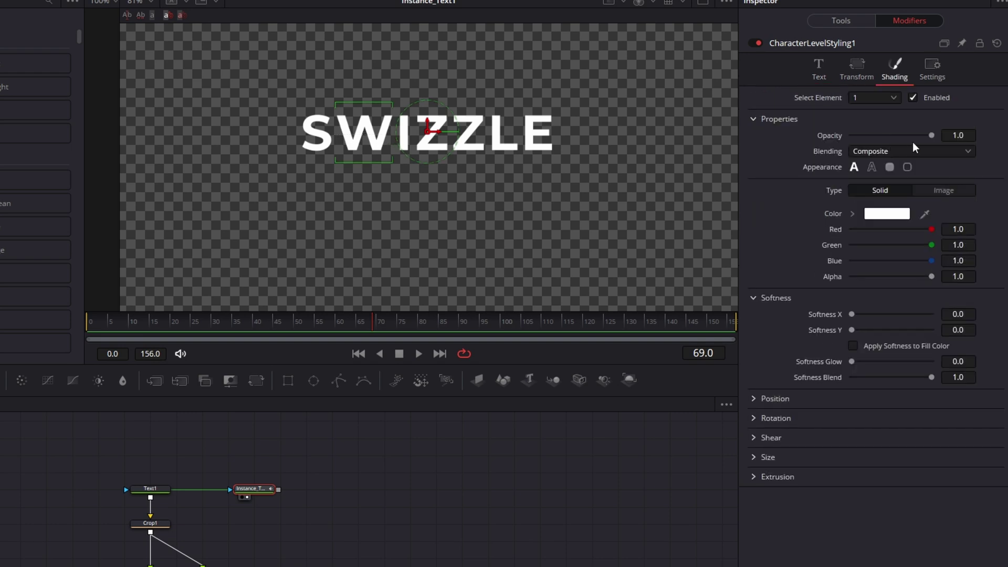
pyautogui.moveTo(932, 135); pyautogui.dragTo(484, 138)
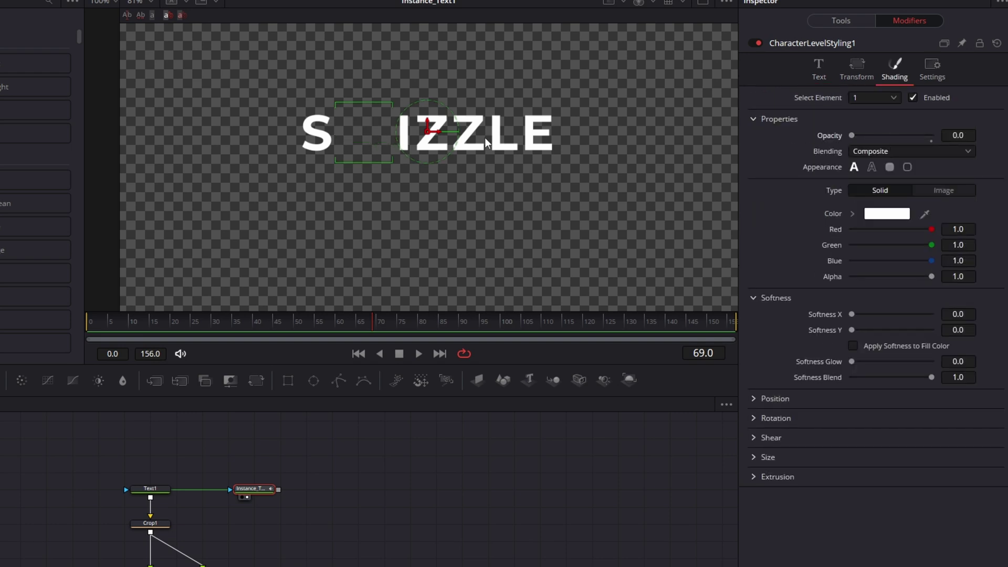
# Hide the first Z and the L of Instance_Text1 by setting each letter's opacity to 0.0
pyautogui.click(420, 138)
pyautogui.click(449, 142)
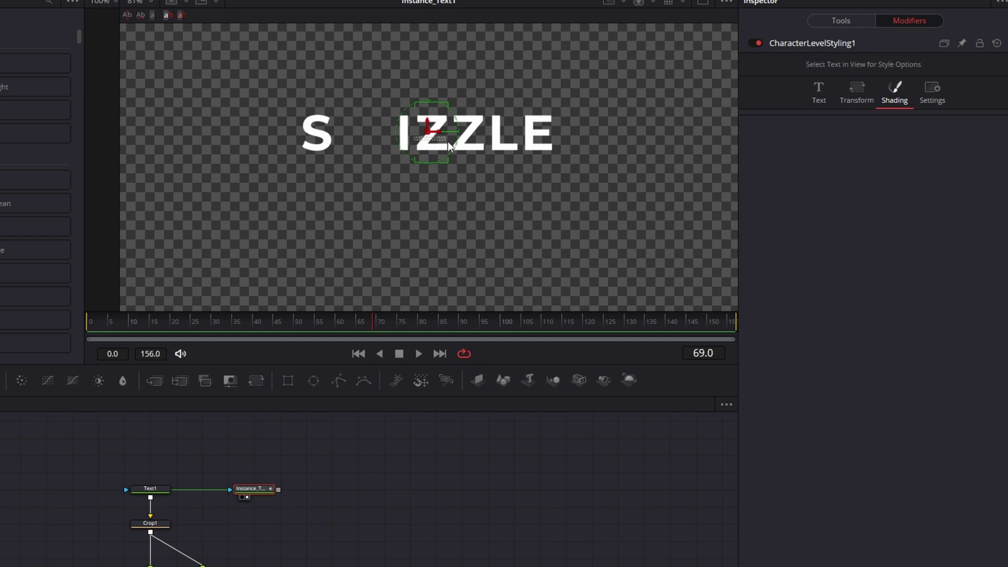
pyautogui.moveTo(448, 141); pyautogui.dragTo(449, 142)
pyautogui.moveTo(934, 136); pyautogui.dragTo(789, 134)
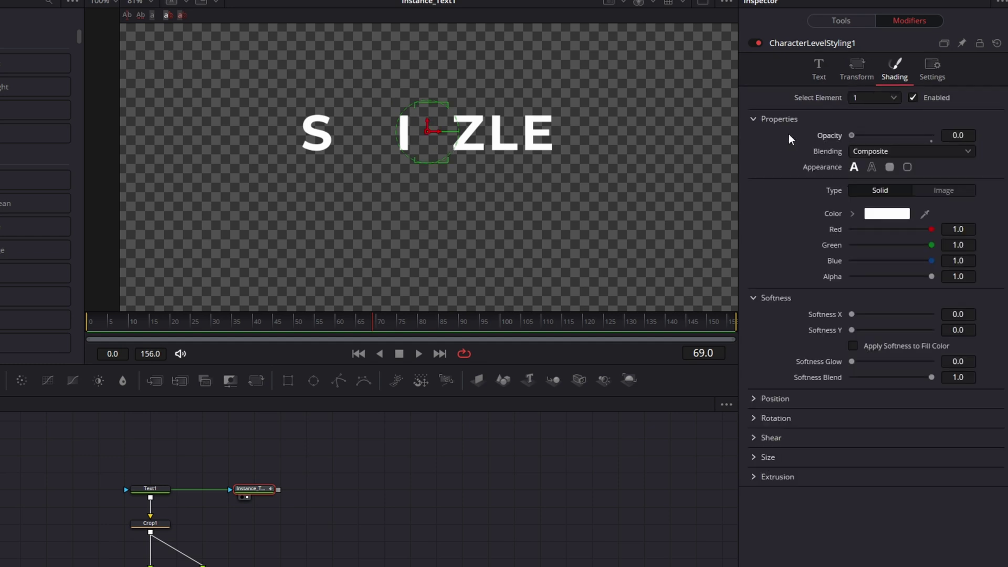
pyautogui.moveTo(492, 140); pyautogui.dragTo(516, 140)
pyautogui.moveTo(932, 134); pyautogui.dragTo(748, 135)
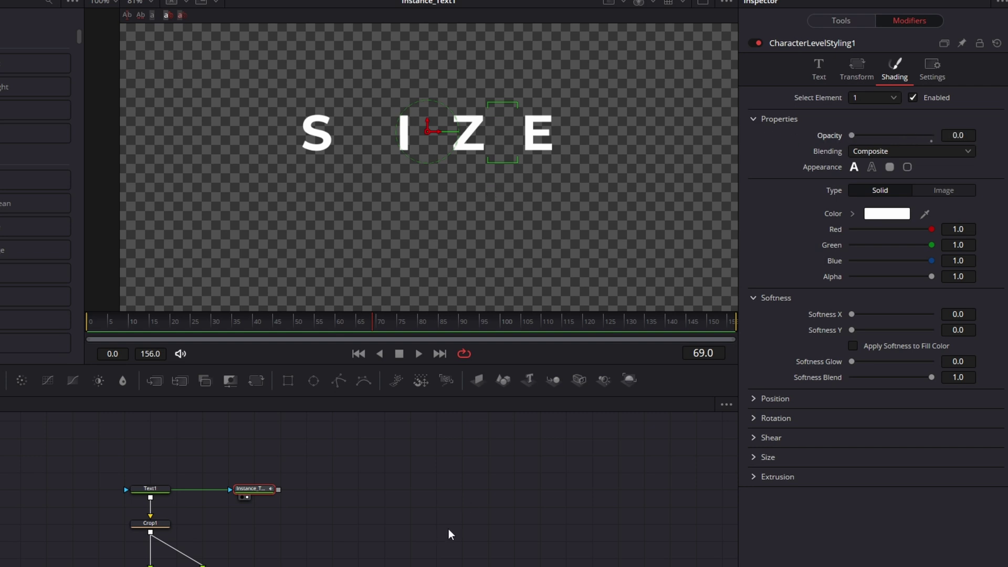
# Paste an instance of Crop1 and place it directly below Instance_Text1
pyautogui.moveTo(449, 529); pyautogui.dragTo(422, 523)
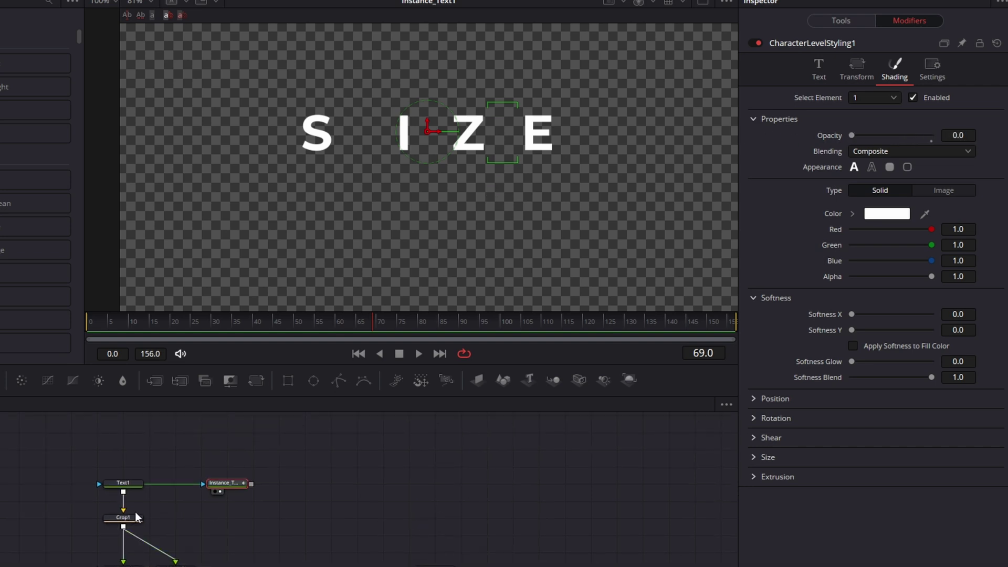
pyautogui.click(126, 523)
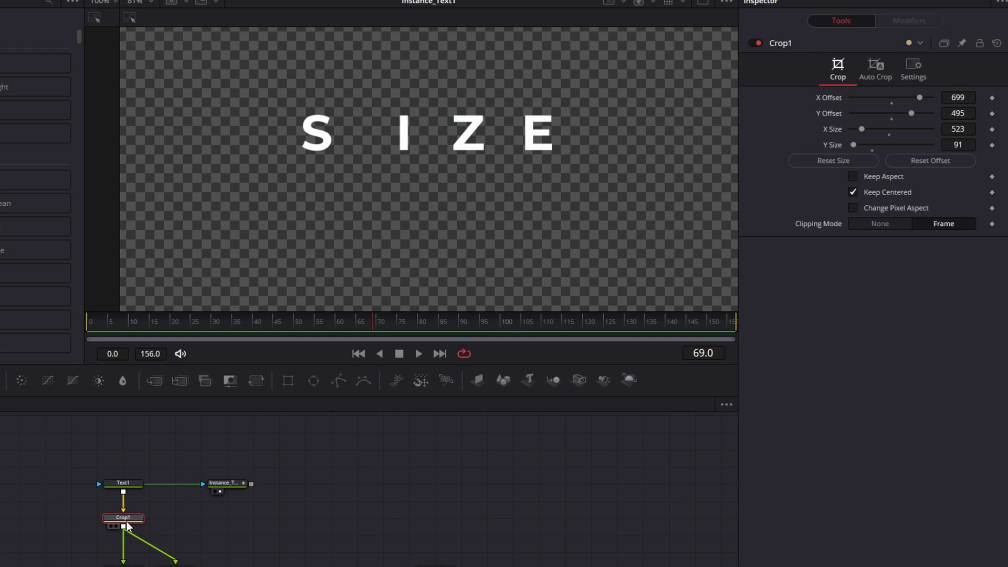
pyautogui.click(241, 537)
pyautogui.hotkey('ctrl', 'shift', 'v')
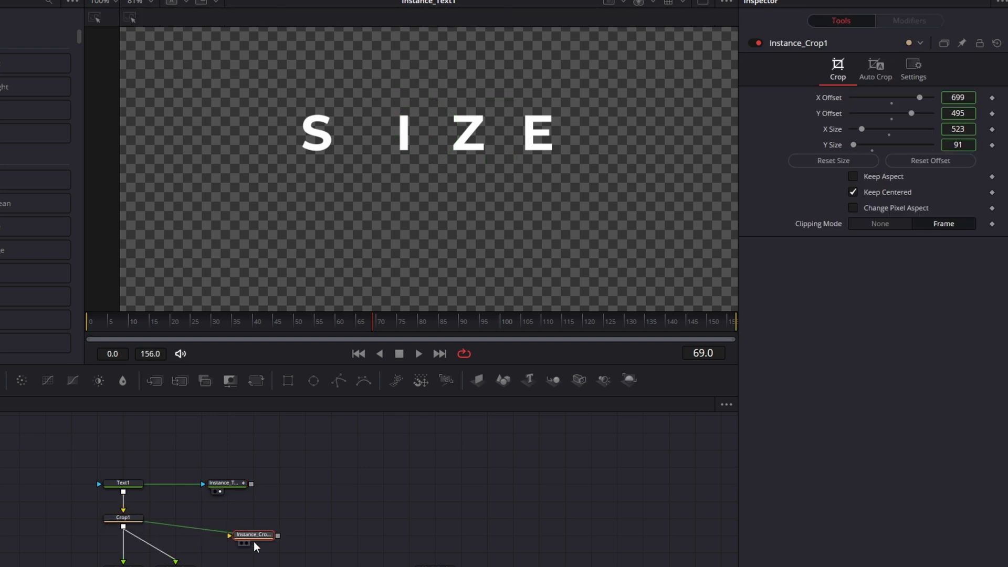
pyautogui.moveTo(254, 541); pyautogui.dragTo(229, 523)
pyautogui.moveTo(321, 552); pyautogui.dragTo(393, 550)
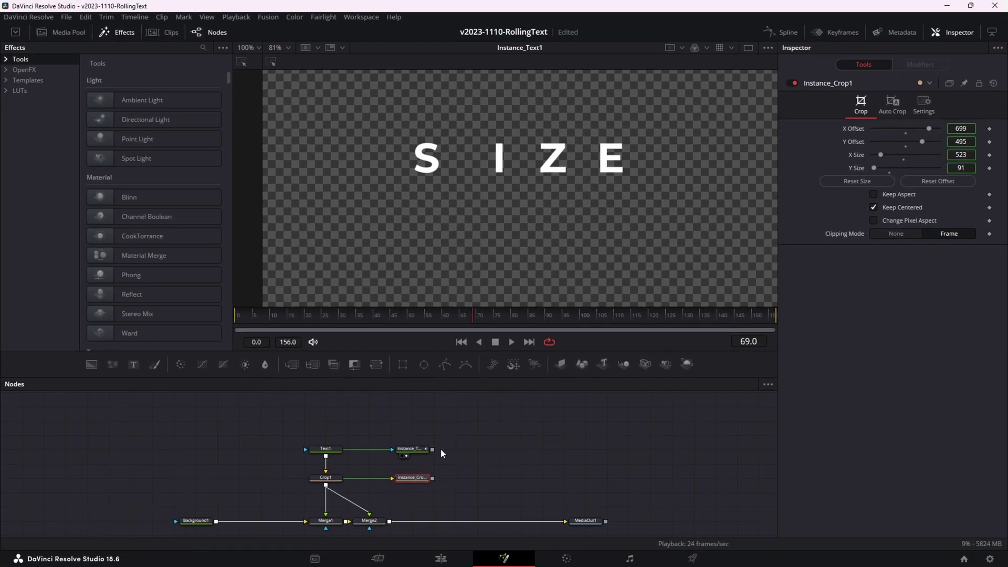
# Wire Instance_Text1 through Instance_Crop1 into Merge2's foreground in place of Crop1, and align Merge2 beneath that branch
pyautogui.moveTo(432, 449); pyautogui.dragTo(370, 514)
pyautogui.scroll(-2, 410, 467)
pyautogui.moveTo(410, 467); pyautogui.dragTo(402, 471)
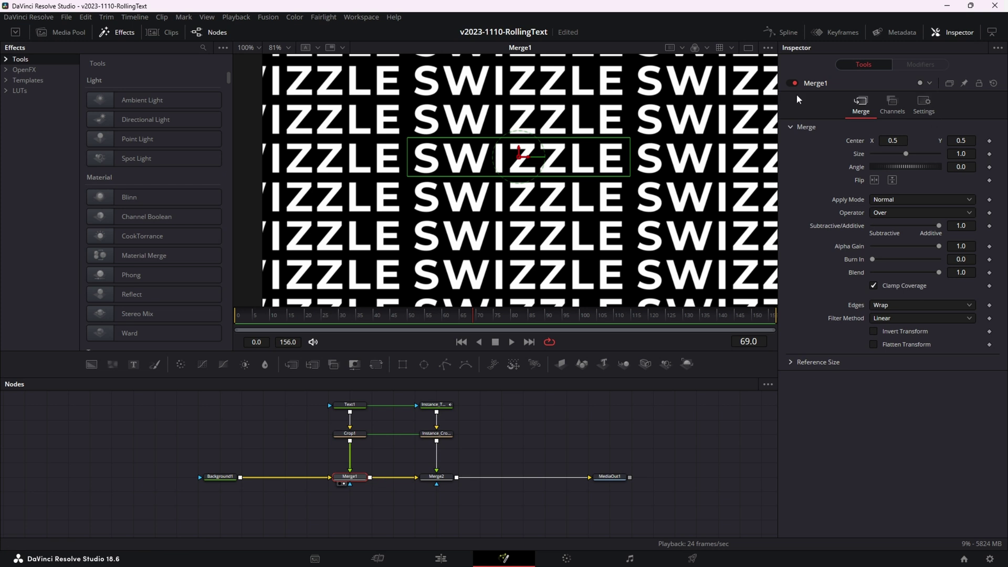
# Test Merge2 with Merge1 disabled by lowering its vertical center to 0.454, and switch to showing Merge1 with Merge2 disabled
pyautogui.click(448, 478)
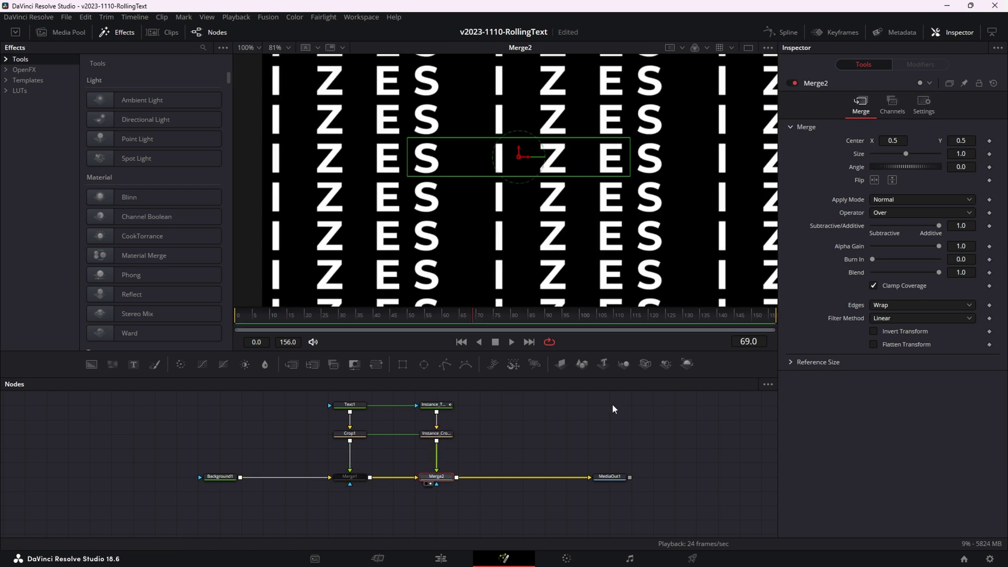
pyautogui.moveTo(962, 140); pyautogui.dragTo(937, 141)
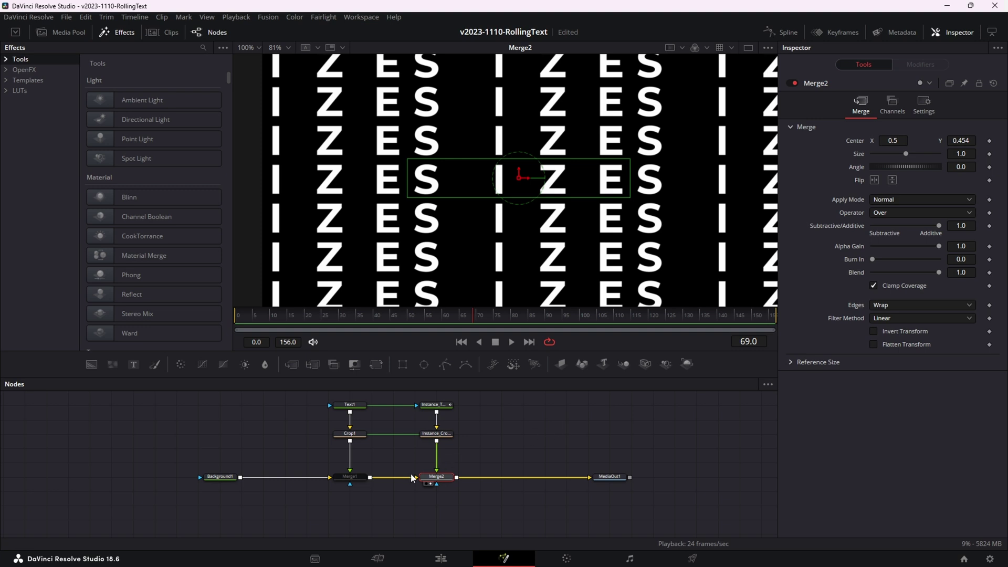
pyautogui.click(794, 83)
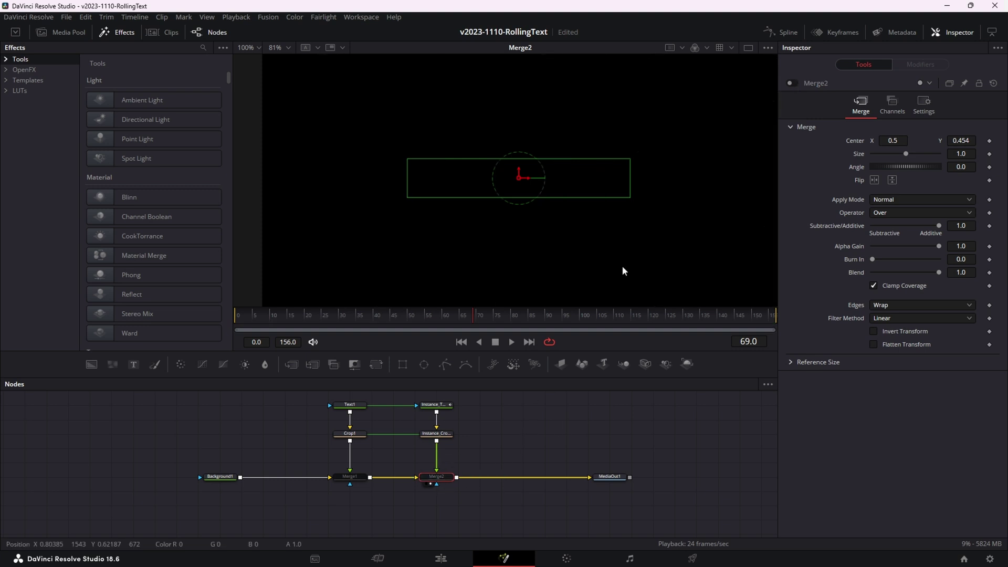
pyautogui.click(350, 477)
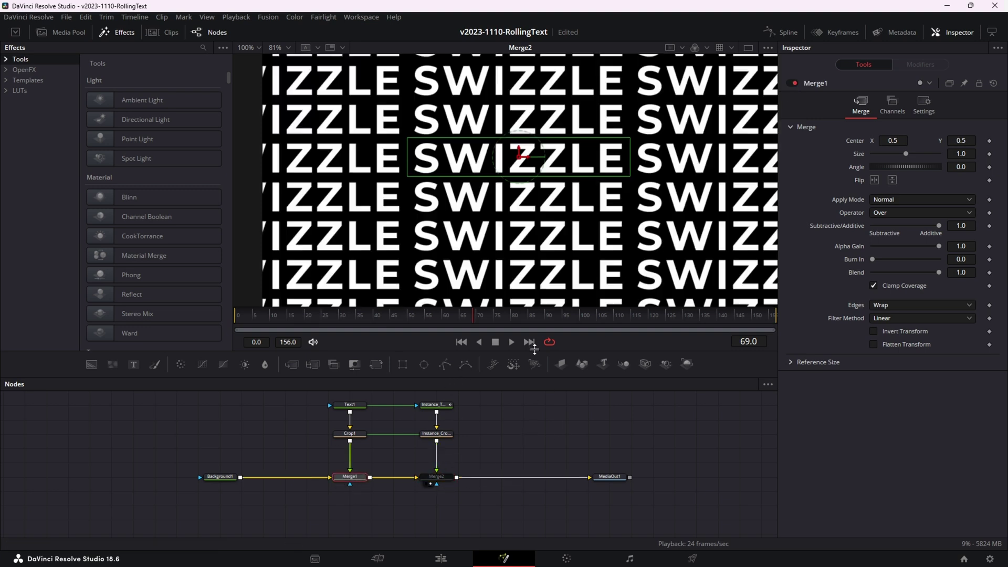
# Preview Text1 on its own, raise Instance_Text1 above Text1 in the node graph, and preview it for comparison
pyautogui.moveTo(520, 437)
pyautogui.mouseDown()
pyautogui.moveTo(524, 459)
pyautogui.moveTo(524, 427)
pyautogui.mouseUp()
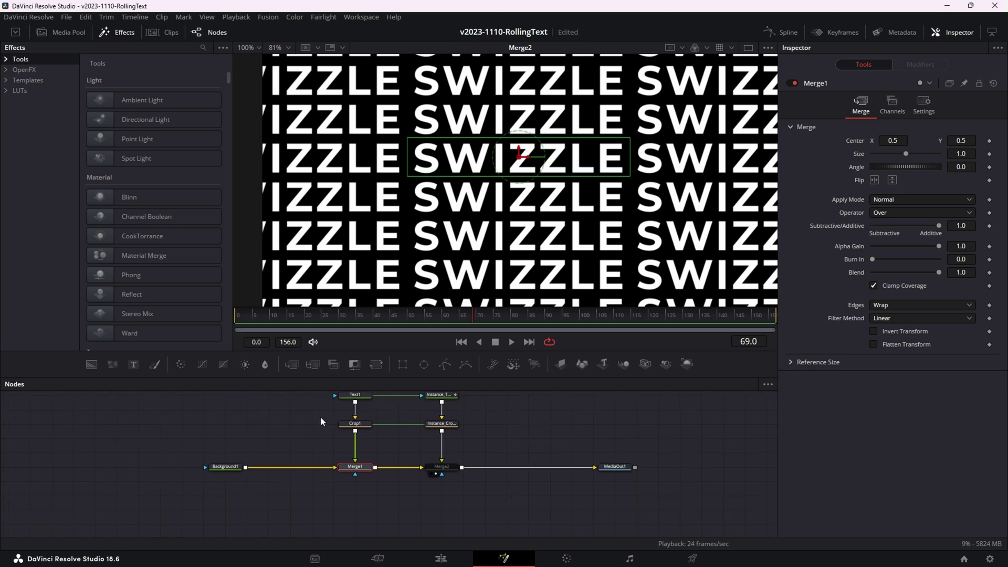
pyautogui.scroll(3, 336, 424)
pyautogui.click(352, 422)
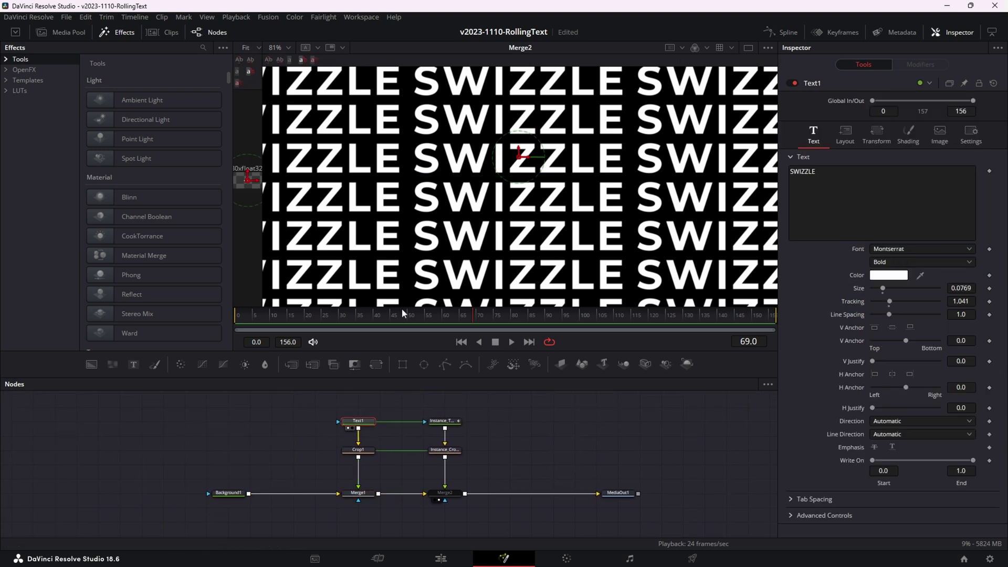
pyautogui.press('1')
pyautogui.scroll(3, 421, 479)
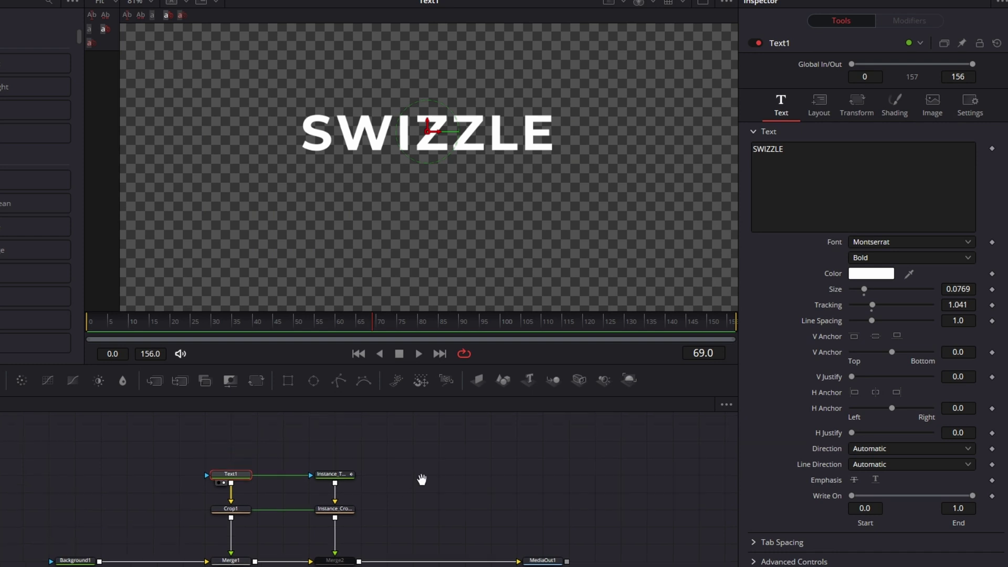
pyautogui.moveTo(345, 472); pyautogui.dragTo(348, 441)
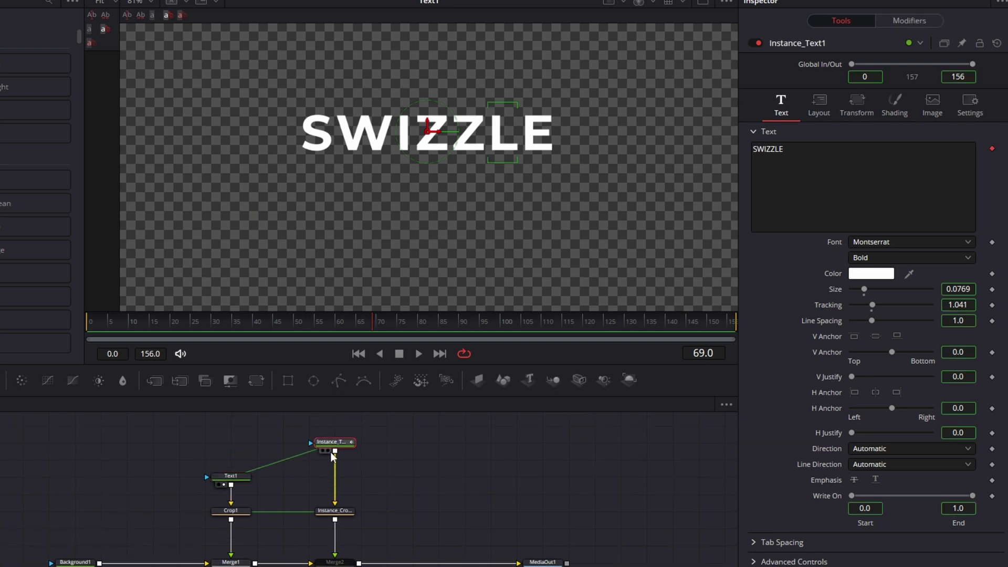
pyautogui.press('1')
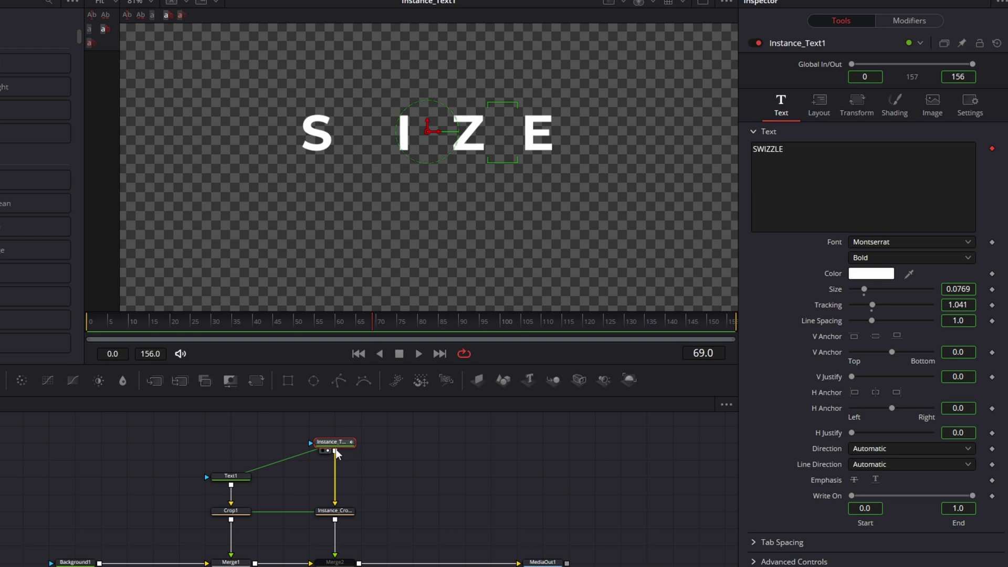
# Connect Instance_Text1's output to Text1's mask input, view Text1, and enable Apply Mask Inverted on it
pyautogui.moveTo(335, 449); pyautogui.dragTo(205, 478)
pyautogui.click(232, 478)
pyautogui.press('2')
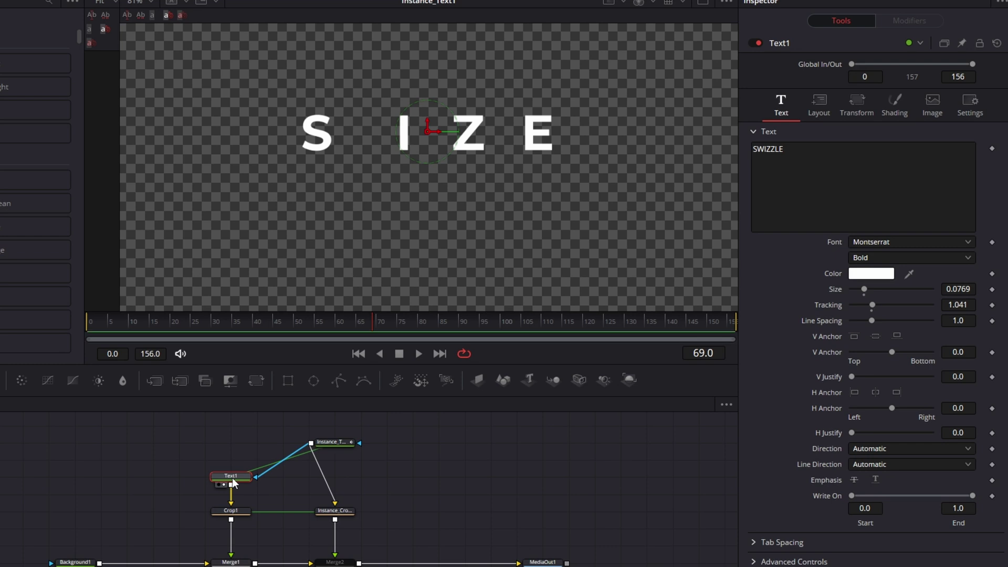
pyautogui.moveTo(267, 473); pyautogui.dragTo(282, 486)
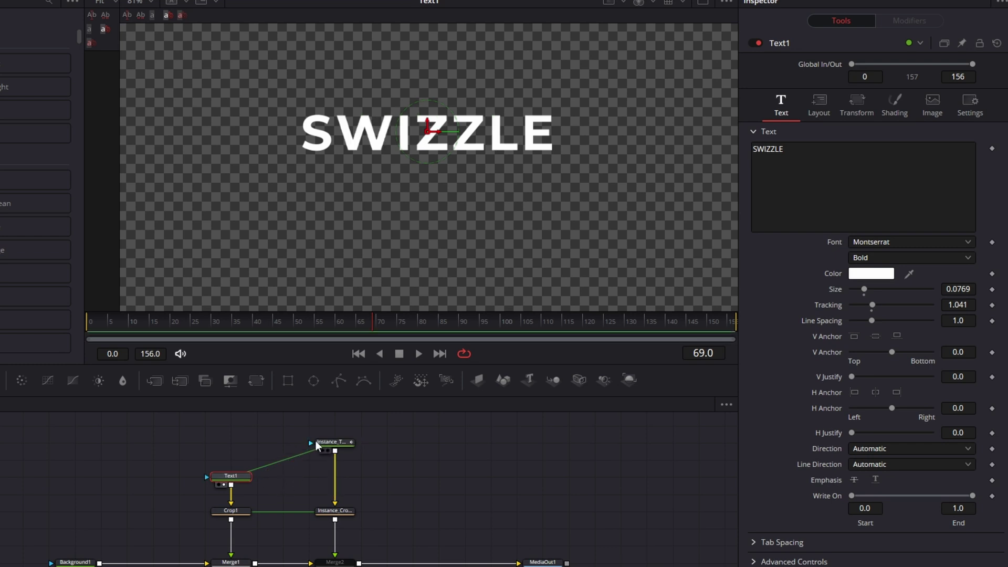
pyautogui.moveTo(333, 451); pyautogui.dragTo(206, 478)
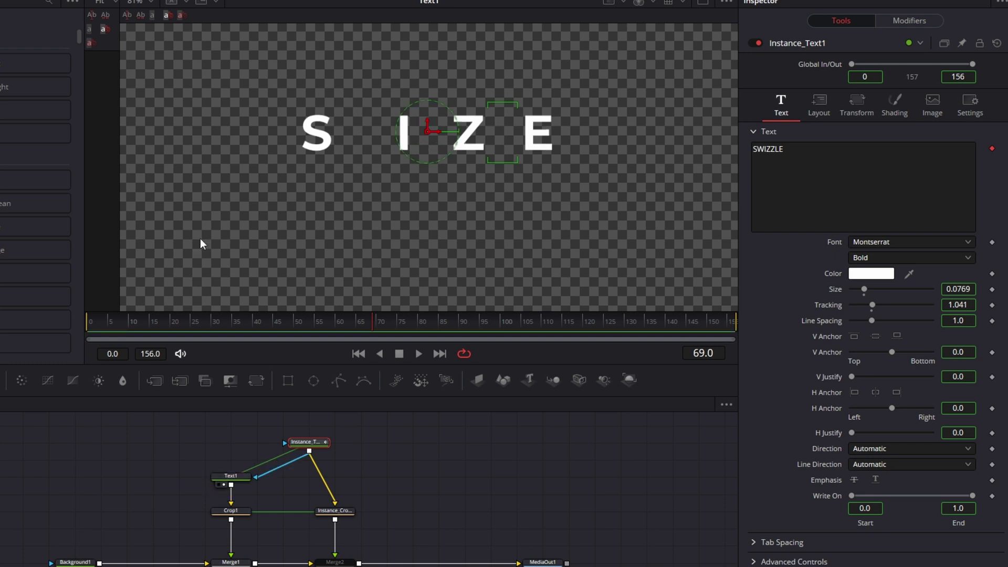
pyautogui.click(231, 476)
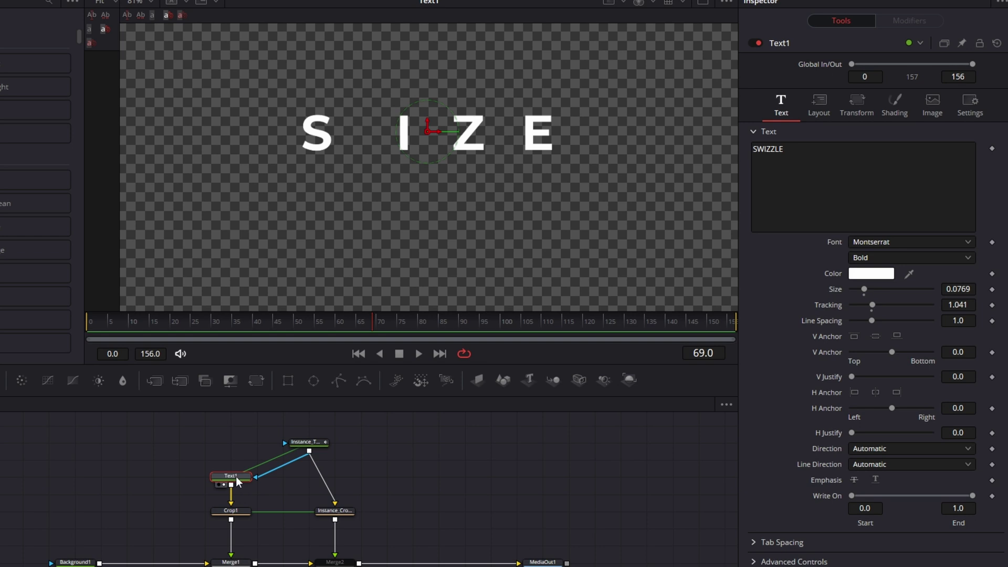
pyautogui.click(957, 108)
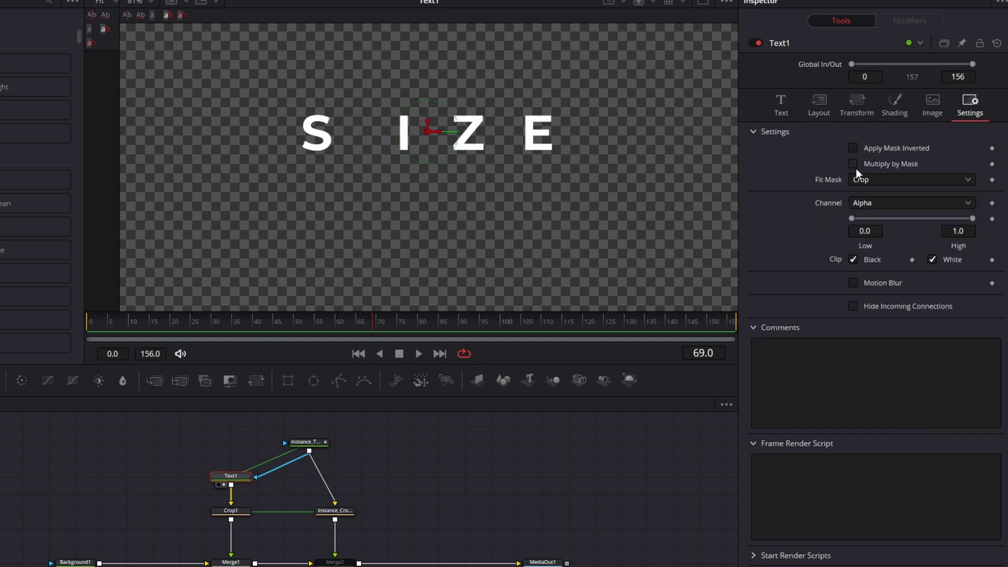
pyautogui.click(863, 148)
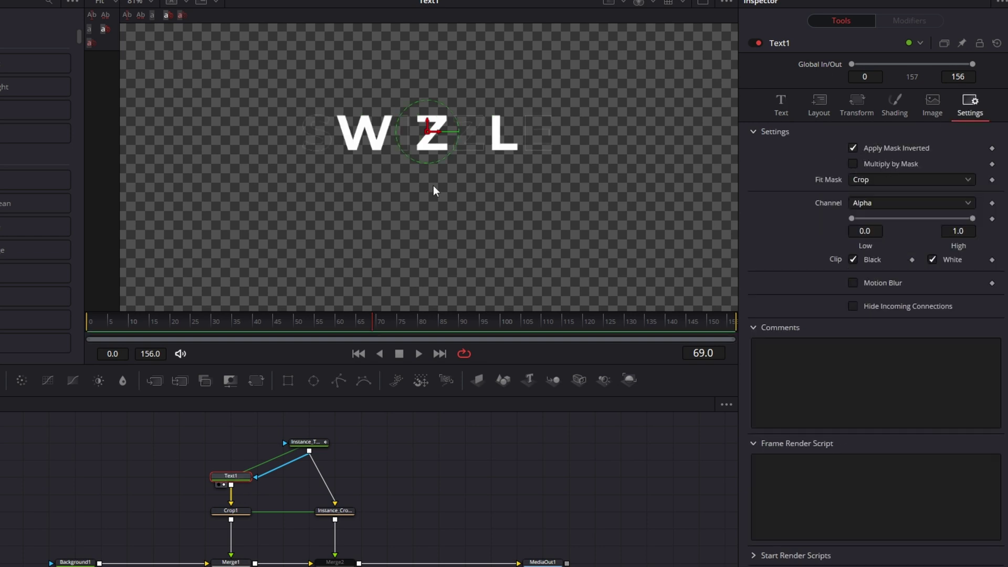
# View Merge1, test lowering its vertical center to 0.374, and examine the edges of the masked-out letters up close
pyautogui.scroll(2, 433, 185)
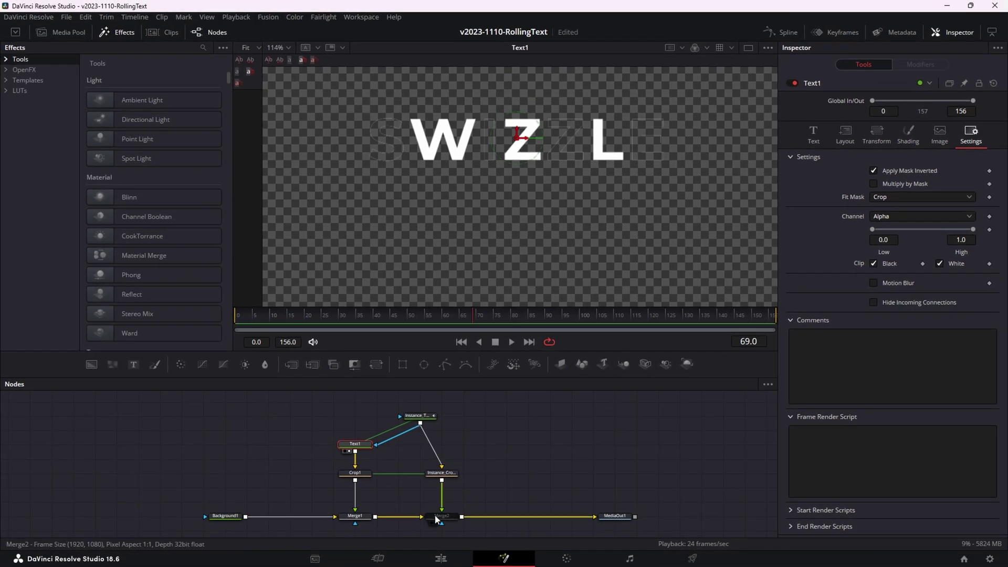
pyautogui.click(357, 520)
pyautogui.press('2')
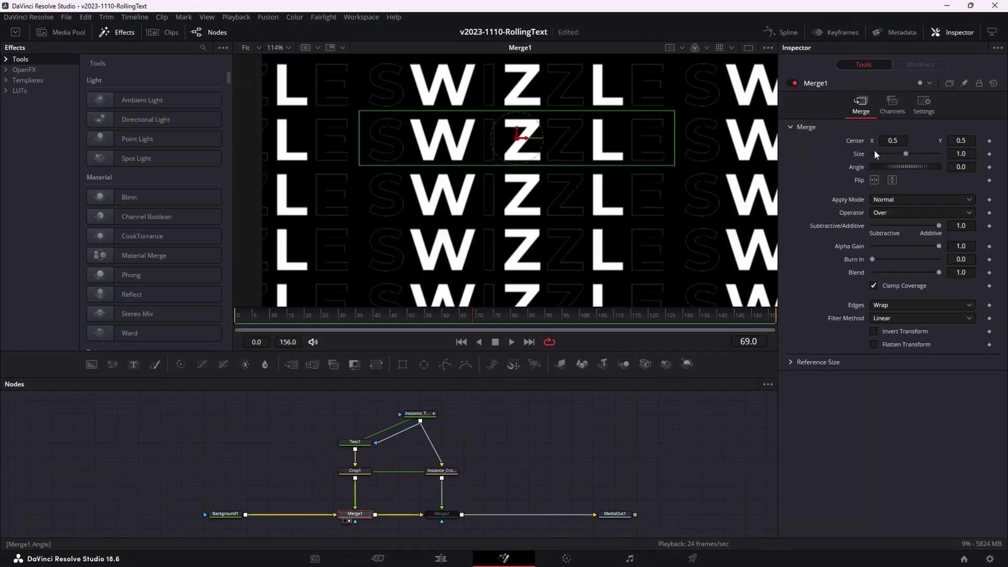
pyautogui.moveTo(961, 140); pyautogui.dragTo(895, 141)
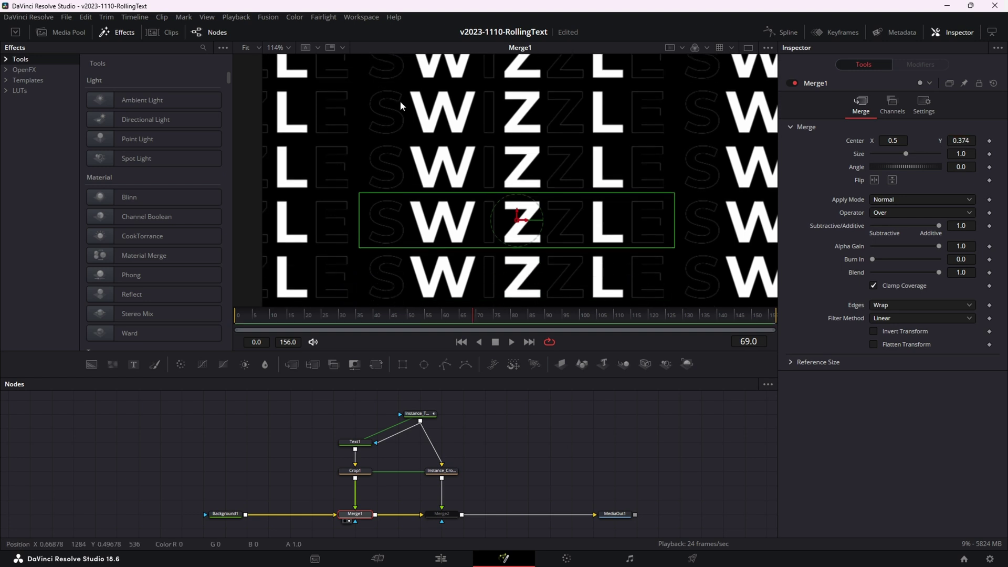
pyautogui.scroll(5, 353, 138)
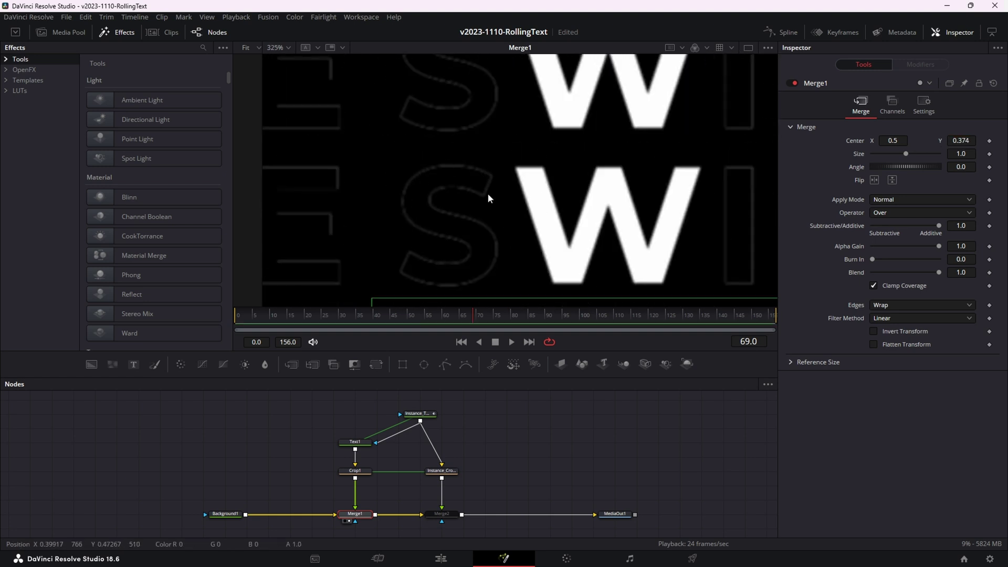
pyautogui.scroll(-6, 489, 198)
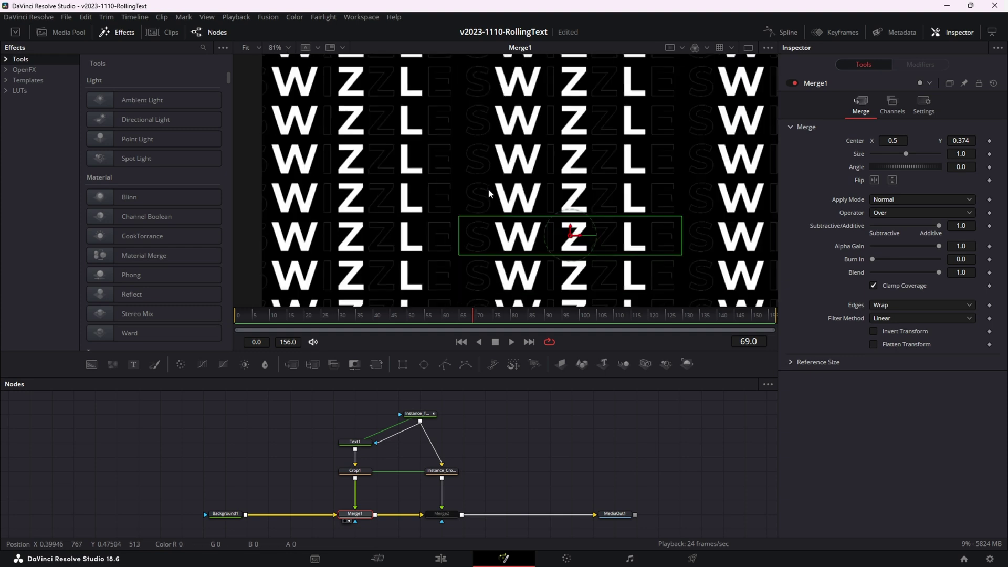
# Lower Text1's mask High threshold to 0.289 to clean up the faint outlines of the masked letters
pyautogui.click(355, 443)
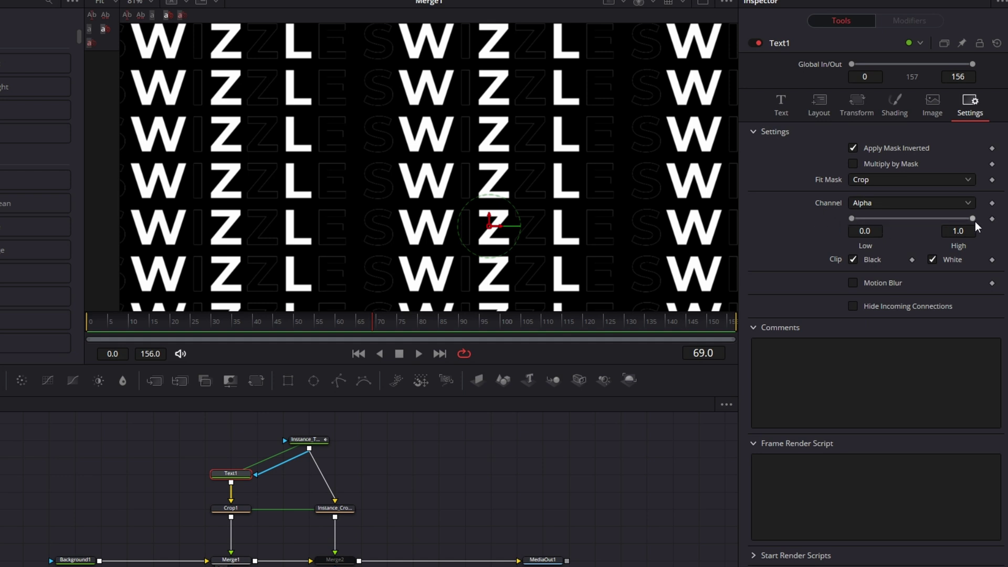
pyautogui.moveTo(963, 219); pyautogui.dragTo(901, 216)
pyautogui.scroll(4, 342, 143)
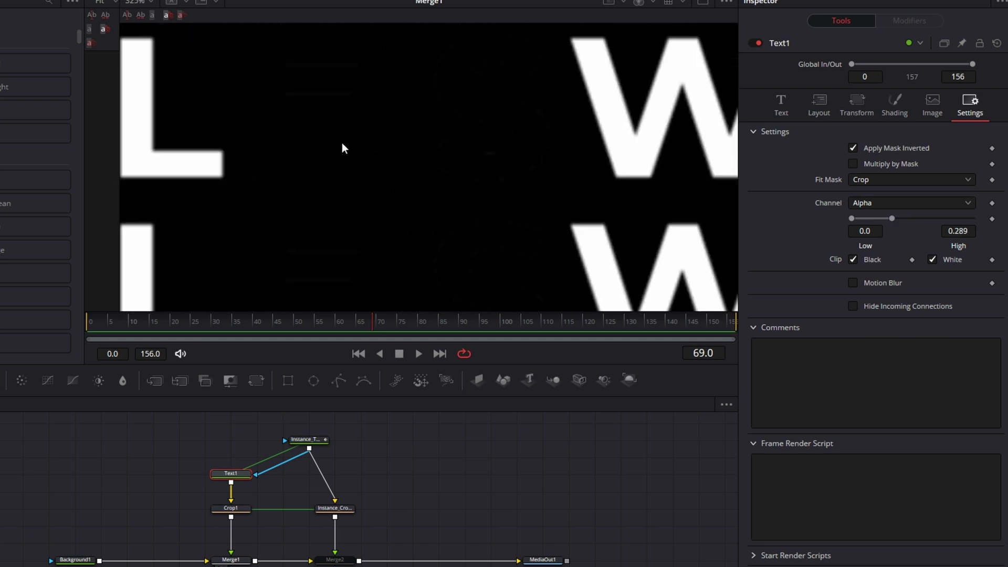
pyautogui.scroll(-4, 342, 143)
# Re-enable Merge2, view MediaOut1, and test the roll with vertical centers of 0.459 on Merge2 and 0.285 on Merge1
pyautogui.click(338, 562)
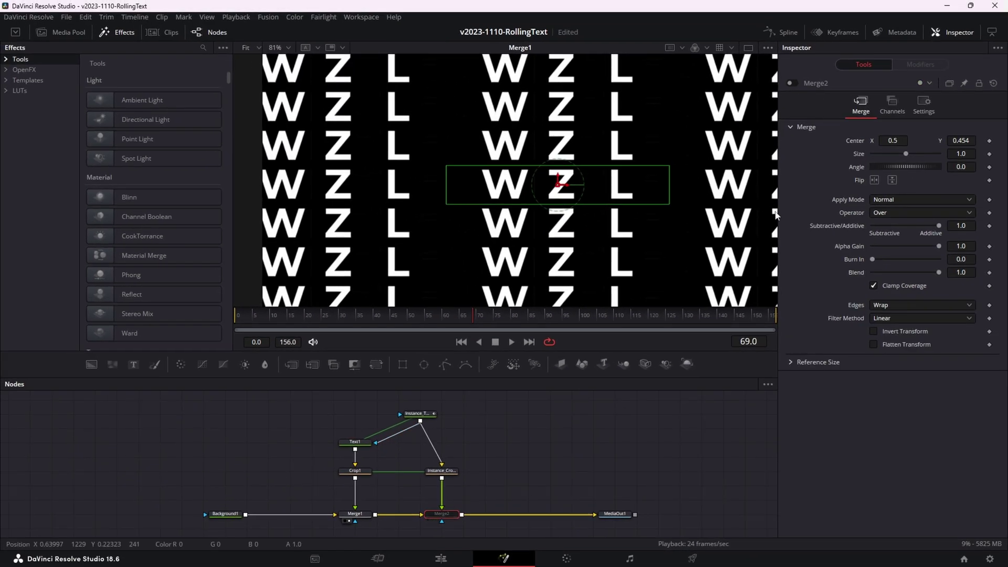
pyautogui.click(606, 521)
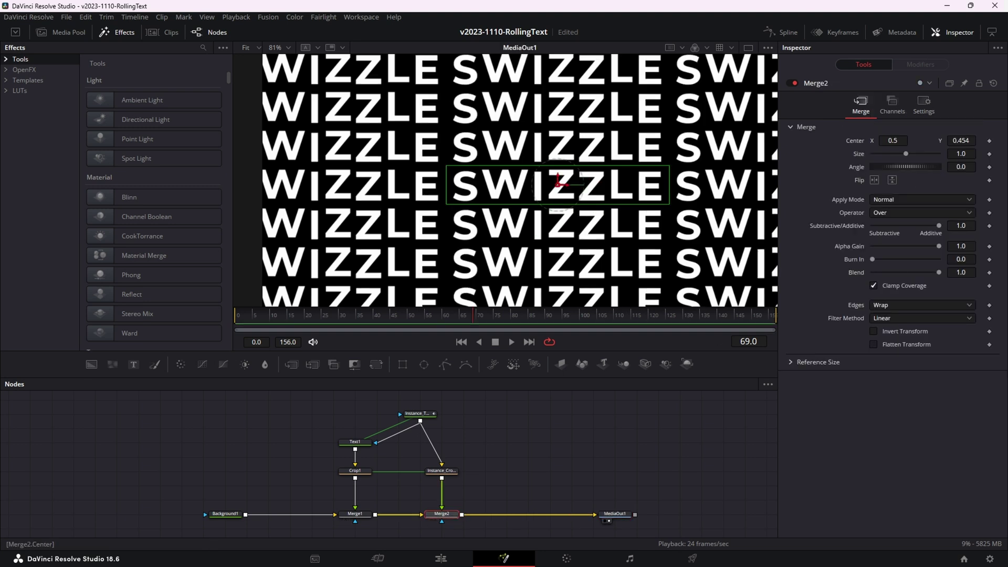
pyautogui.moveTo(560, 181); pyautogui.dragTo(559, 179)
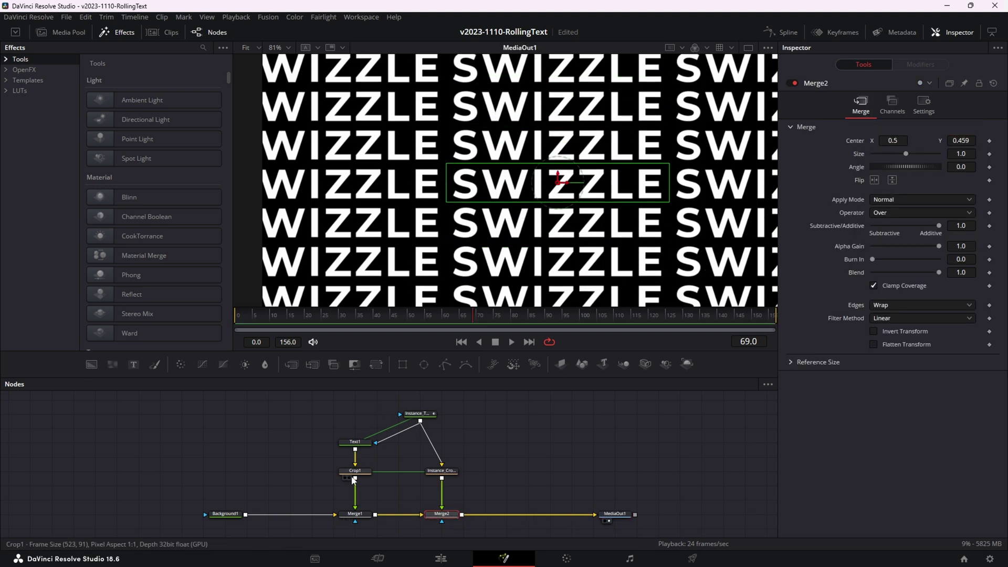
pyautogui.click(355, 515)
pyautogui.moveTo(974, 143); pyautogui.dragTo(876, 144)
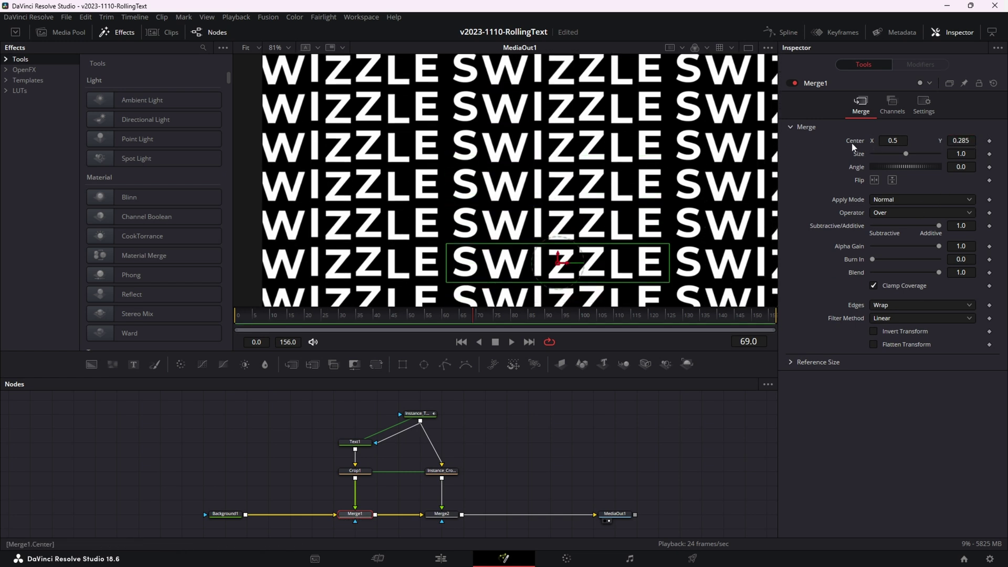
# Reset the centers of Merge1 and Merge2 to 0.5 and enlarge the node graph area
pyautogui.click(444, 514)
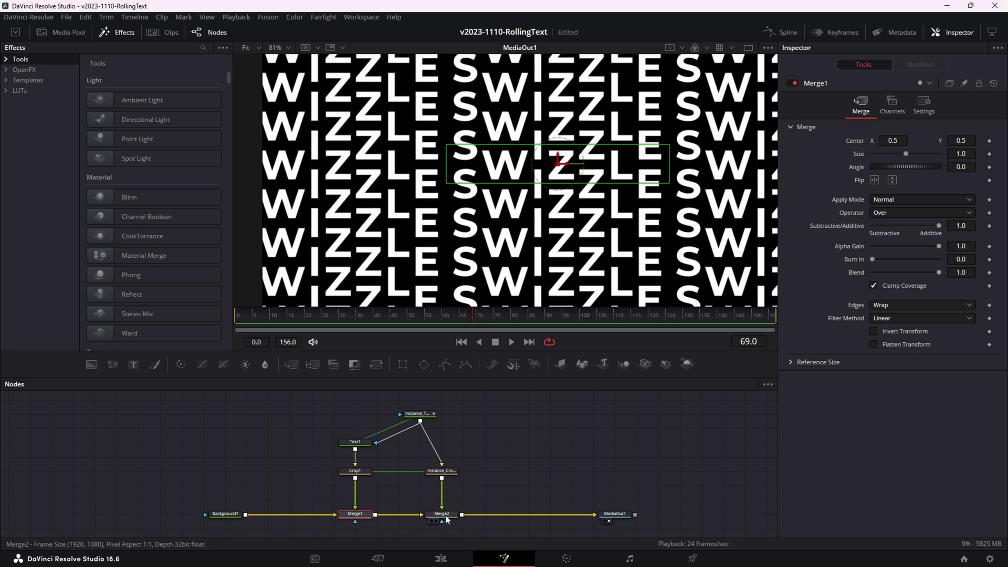
pyautogui.doubleClick(853, 143)
pyautogui.moveTo(488, 425); pyautogui.dragTo(463, 350)
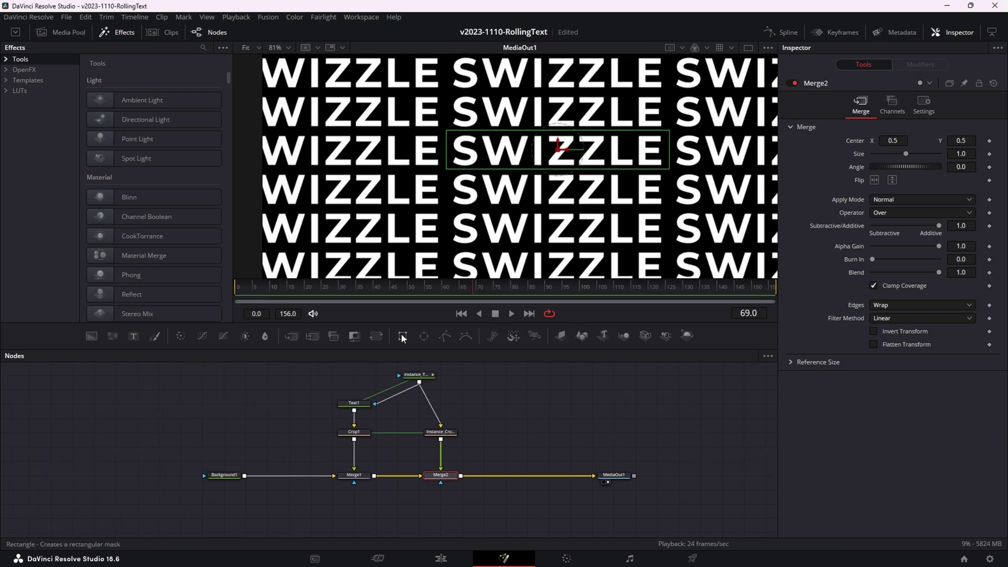
# Mask both Merge2 and Merge1 with a new Rectangle sized around the central SWIZZLE, about 0.264 wide and 0.095 high
pyautogui.moveTo(402, 338); pyautogui.dragTo(433, 485)
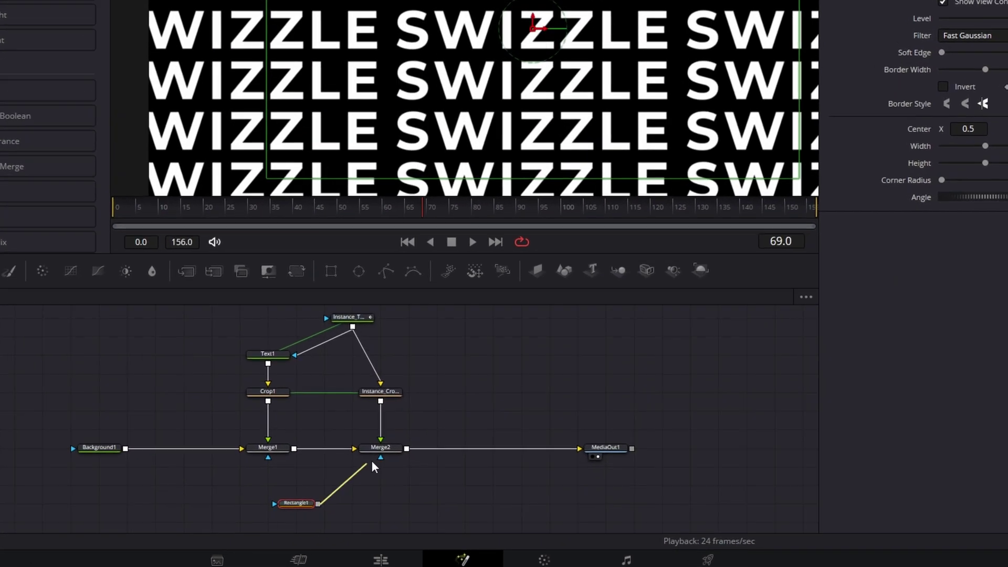
pyautogui.moveTo(373, 466); pyautogui.dragTo(380, 458)
pyautogui.moveTo(318, 504); pyautogui.dragTo(268, 458)
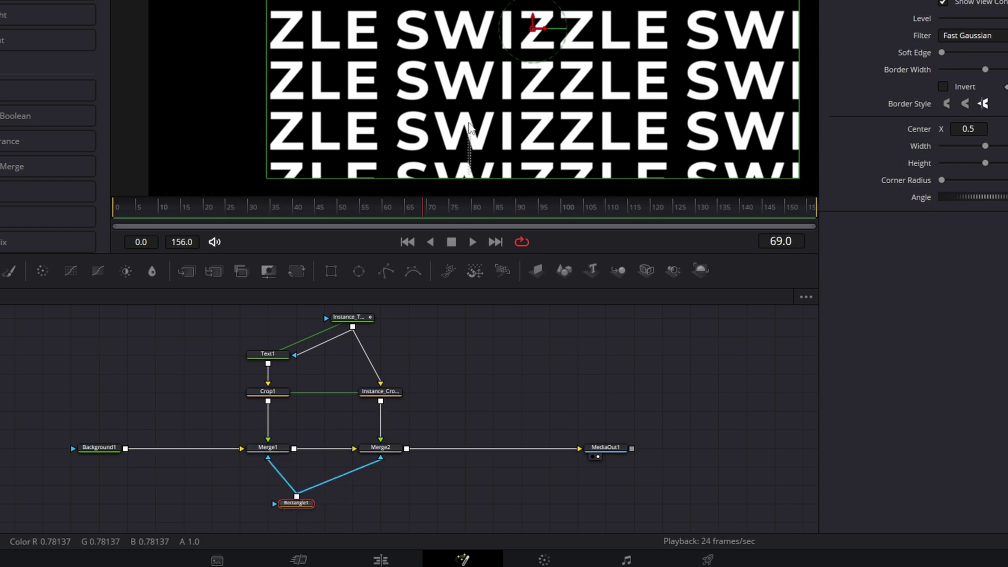
pyautogui.moveTo(481, 179); pyautogui.dragTo(488, 57)
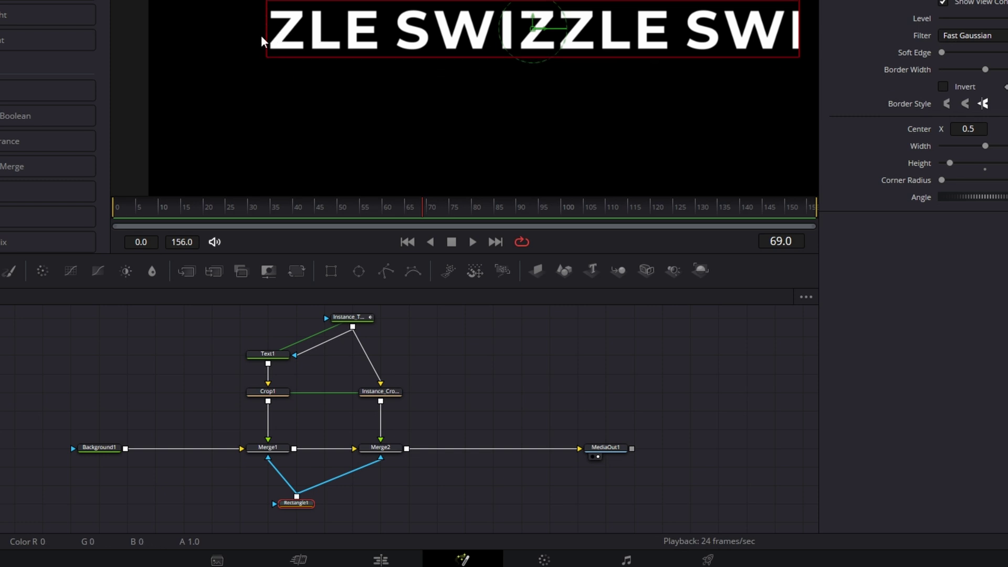
pyautogui.moveTo(283, 40); pyautogui.dragTo(394, 46)
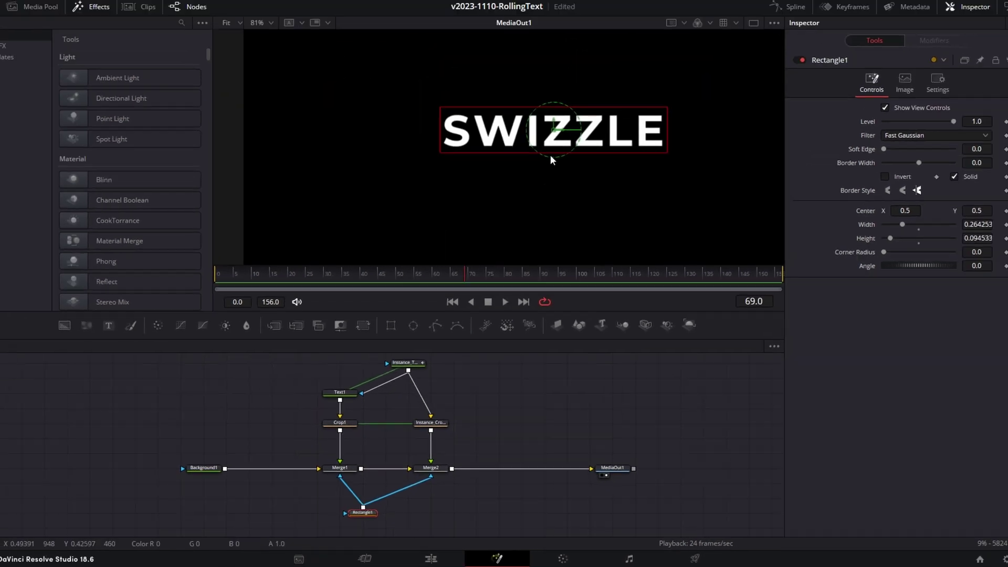
# Keyframe Merge2's center at X 0.5, Y 0.5 on frame 0
pyautogui.click(431, 468)
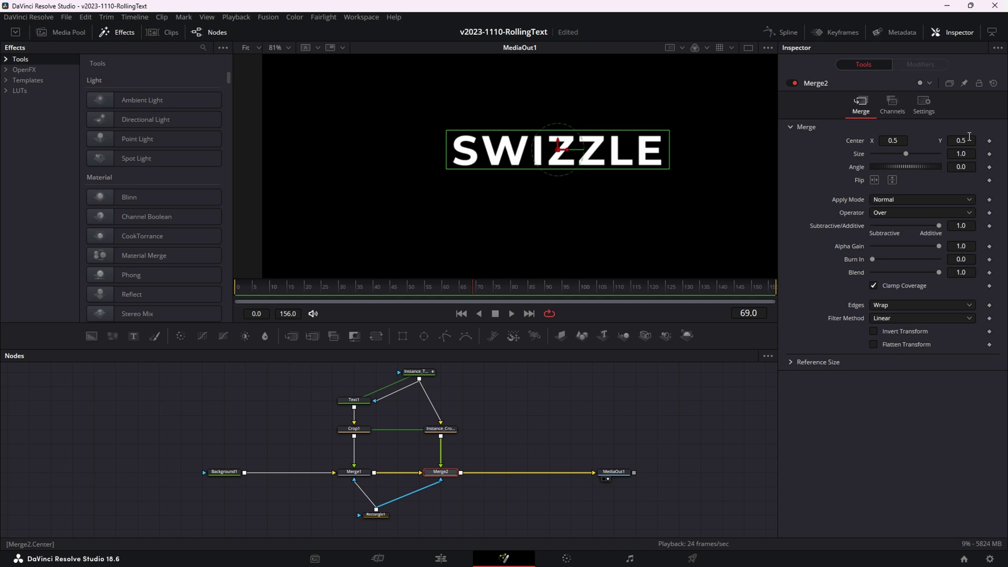
pyautogui.moveTo(970, 137)
pyautogui.mouseDown()
pyautogui.moveTo(890, 136)
pyautogui.moveTo(966, 136)
pyautogui.mouseUp()
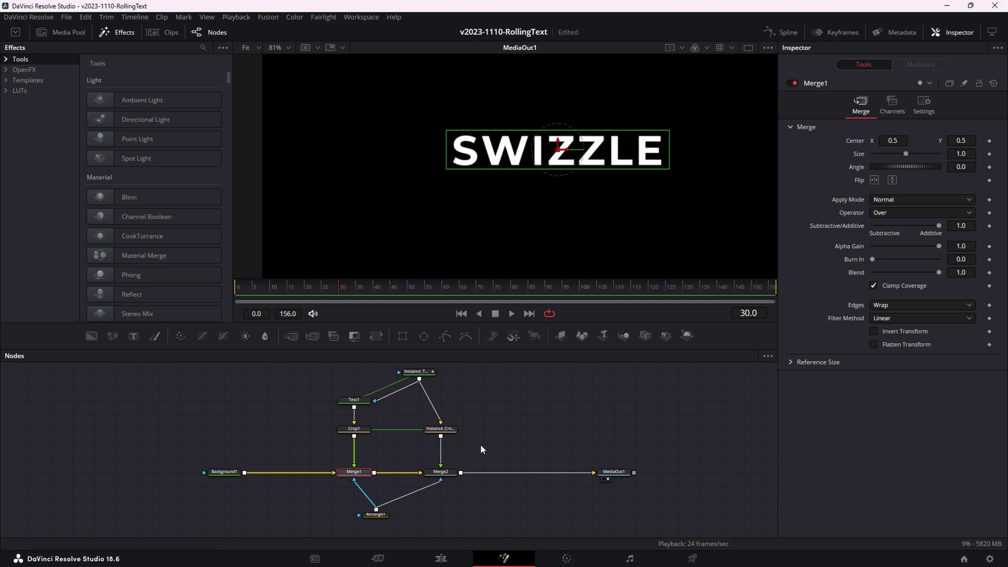
pyautogui.click(440, 472)
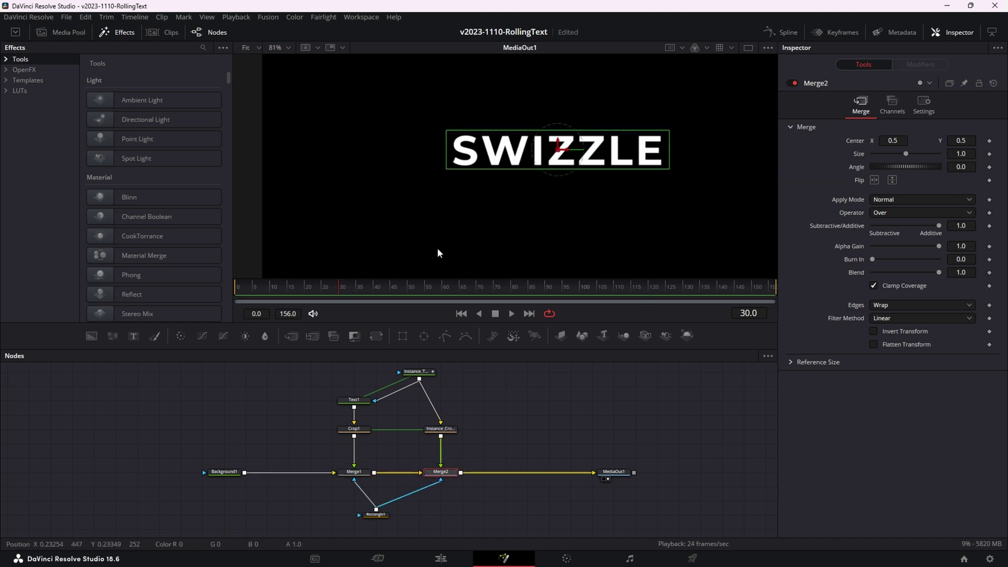
pyautogui.moveTo(261, 292); pyautogui.dragTo(205, 292)
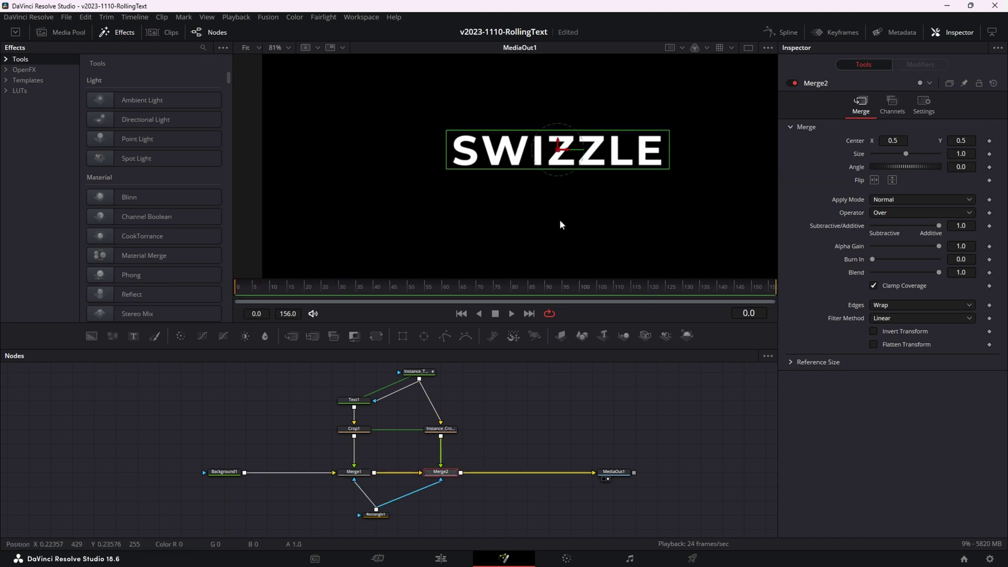
pyautogui.click(990, 141)
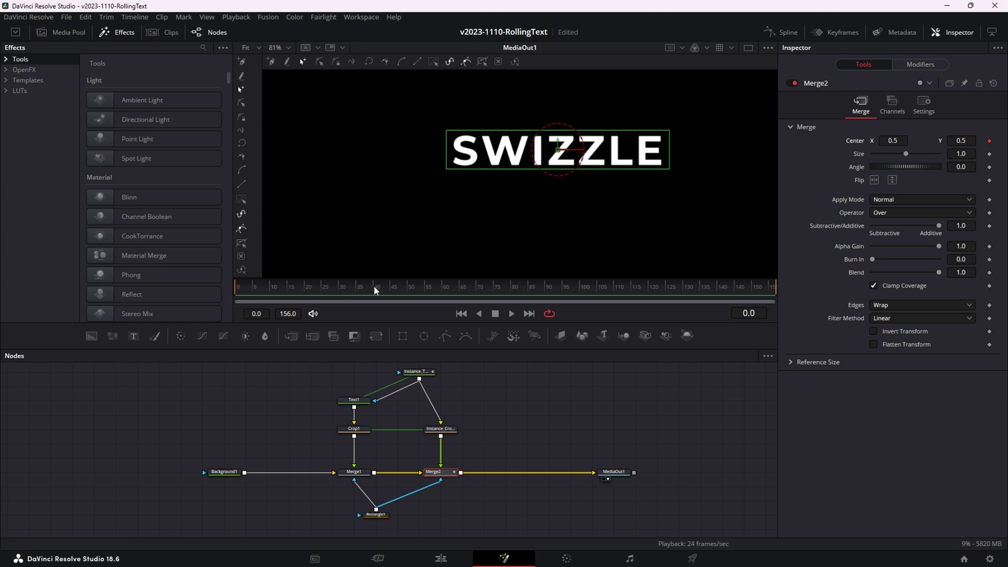
# Keyframe Merge2's center at 0.5, 0.5 on frame 60 and set its Y to 0.078 on frame 0
pyautogui.moveTo(412, 289); pyautogui.dragTo(443, 288)
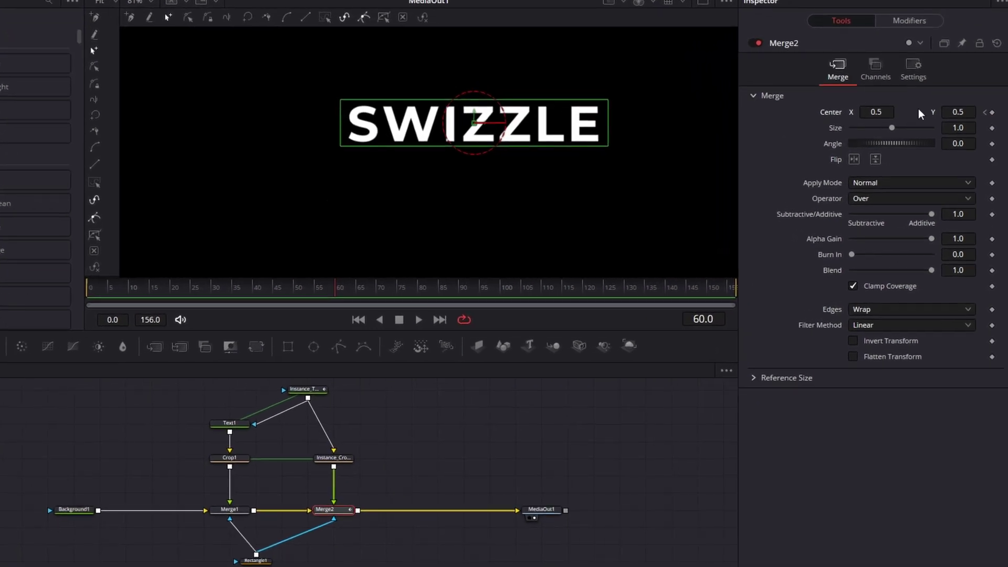
pyautogui.click(992, 113)
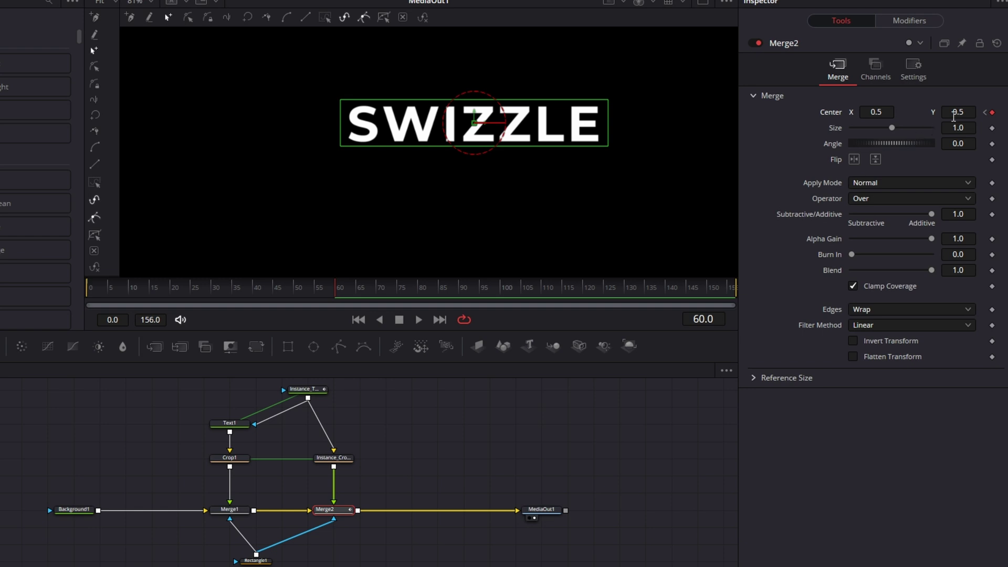
pyautogui.click(985, 112)
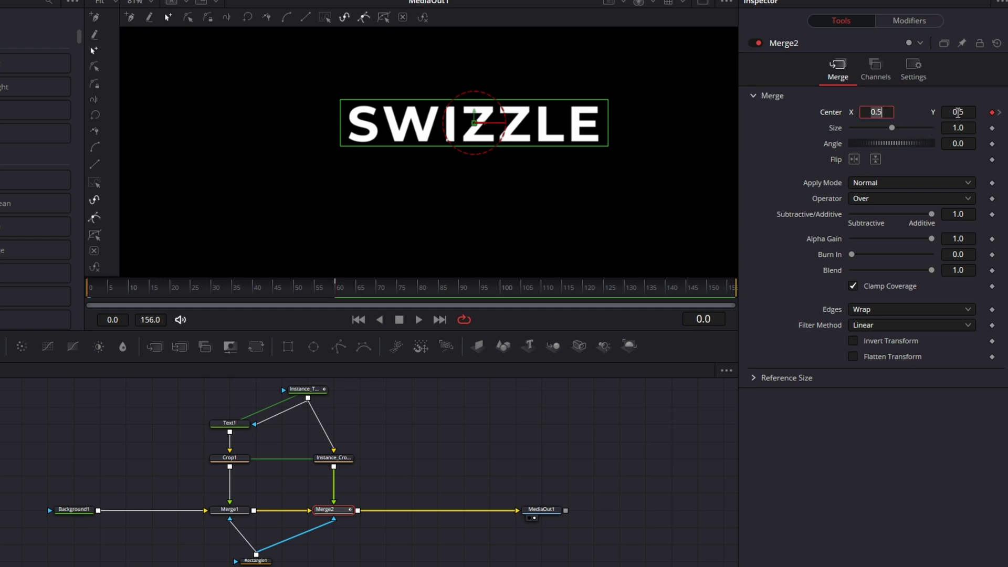
pyautogui.moveTo(959, 112); pyautogui.dragTo(920, 112)
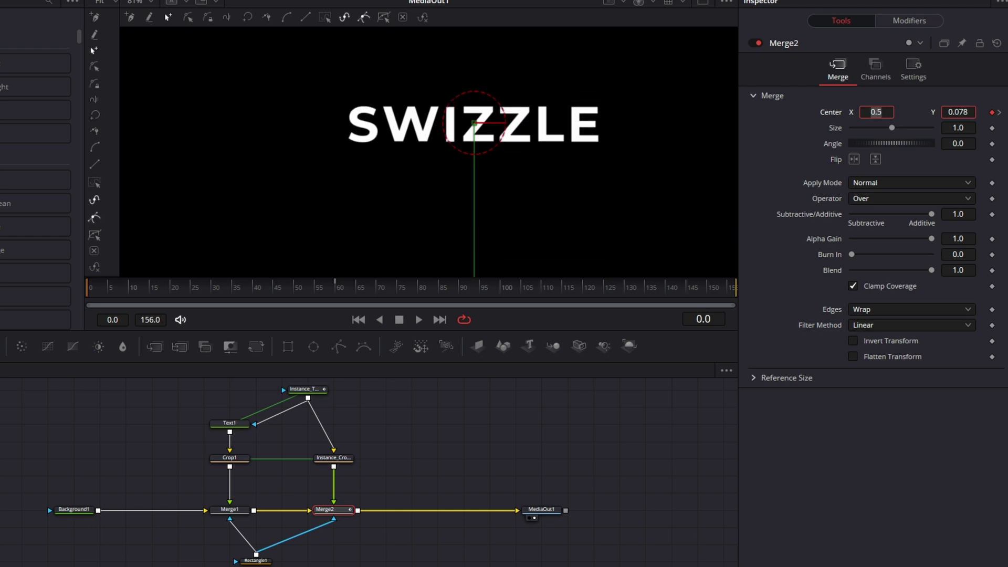
# Play back the roll from frame 0, stop it, and return to frame 60
pyautogui.click(419, 319)
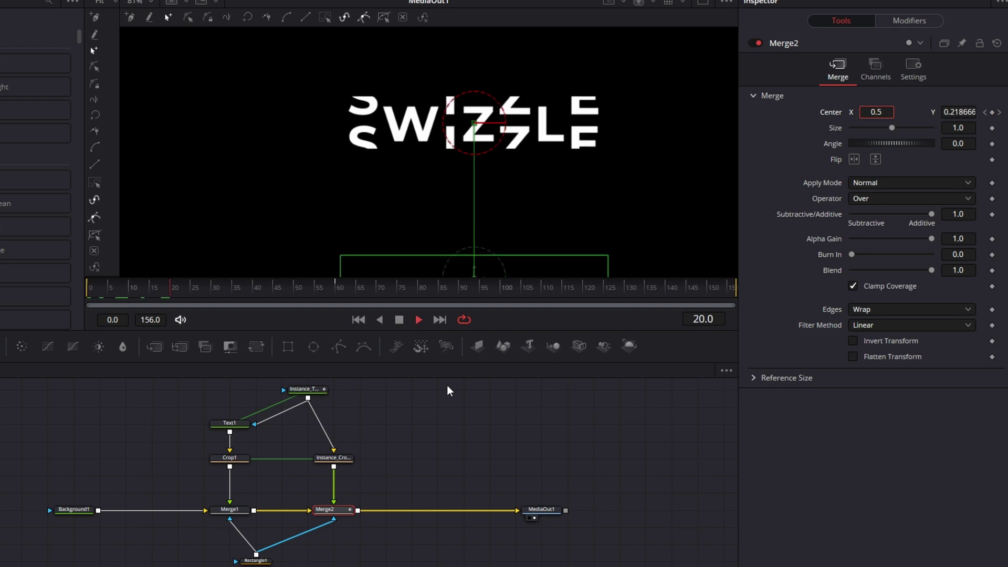
pyautogui.press('space')
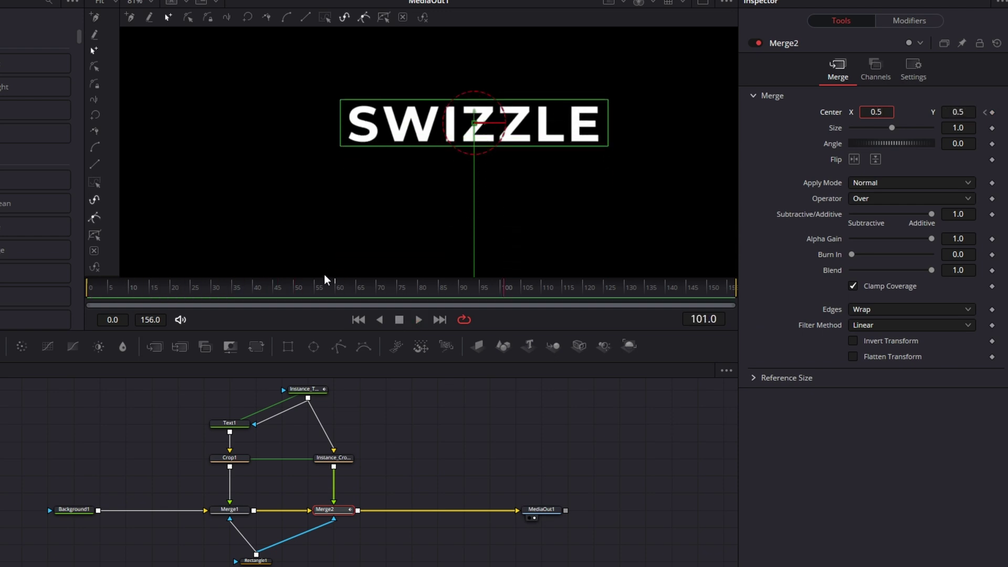
pyautogui.moveTo(331, 289); pyautogui.dragTo(338, 287)
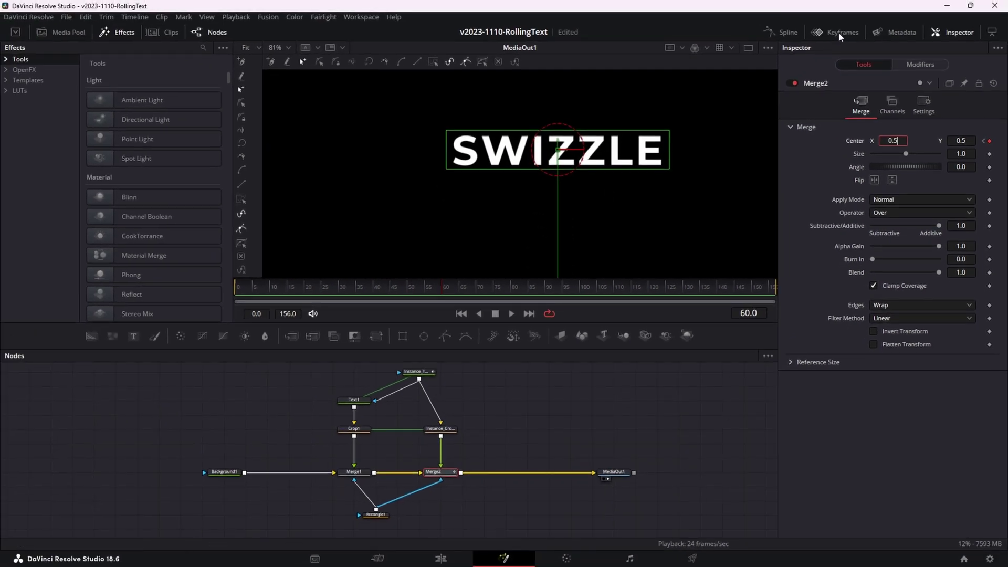
# Open the Spline editor with Merge2's center Displacement curve shown, widen it, and fit the curve to the view
pyautogui.click(797, 34)
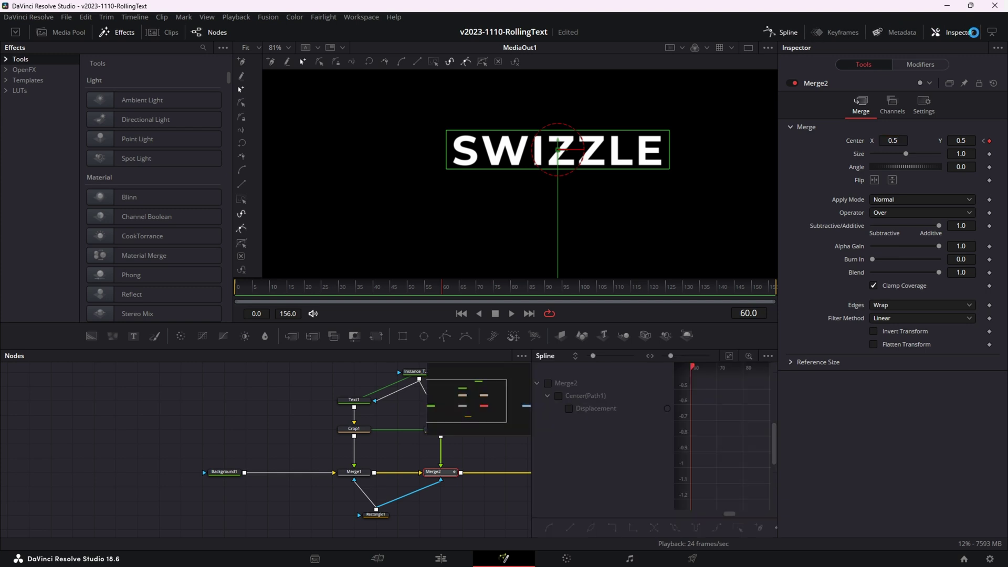
pyautogui.click(760, 409)
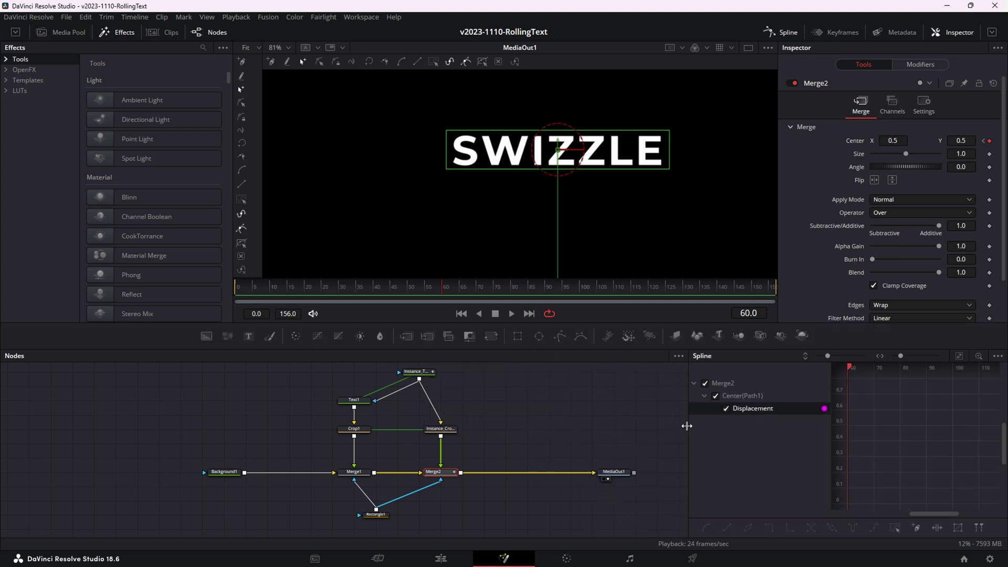
pyautogui.moveTo(687, 426); pyautogui.dragTo(460, 426)
pyautogui.click(959, 356)
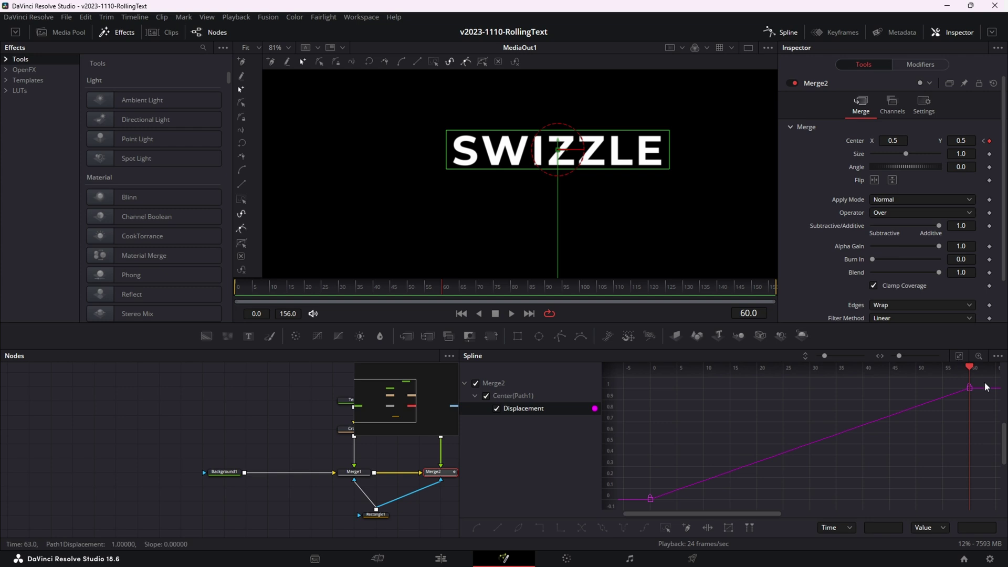
# Smooth both Displacement keyframes and pull the frame 0 keyframe's handle up for a steep, fast start
pyautogui.moveTo(985, 387); pyautogui.dragTo(635, 516)
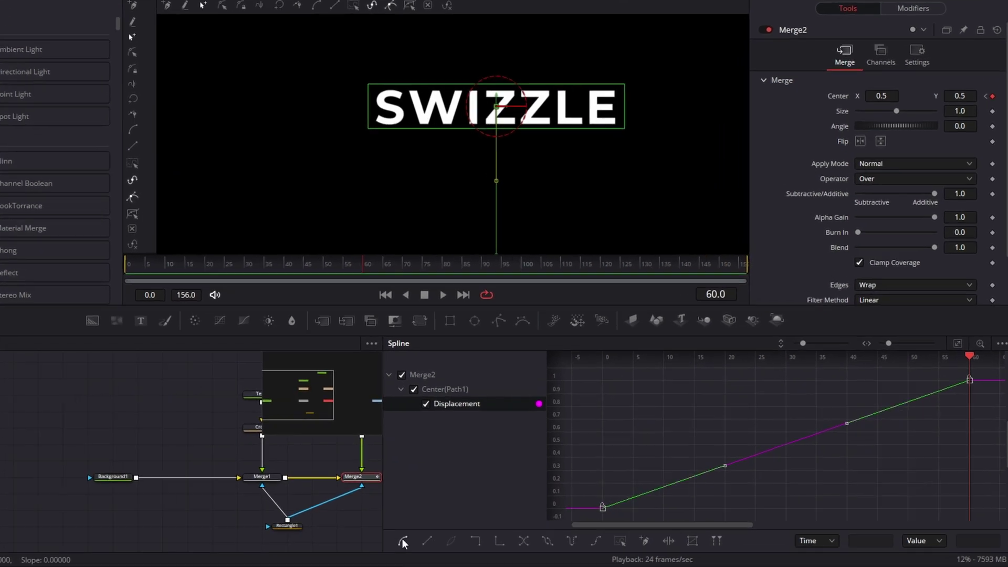
pyautogui.click(402, 539)
pyautogui.click(603, 508)
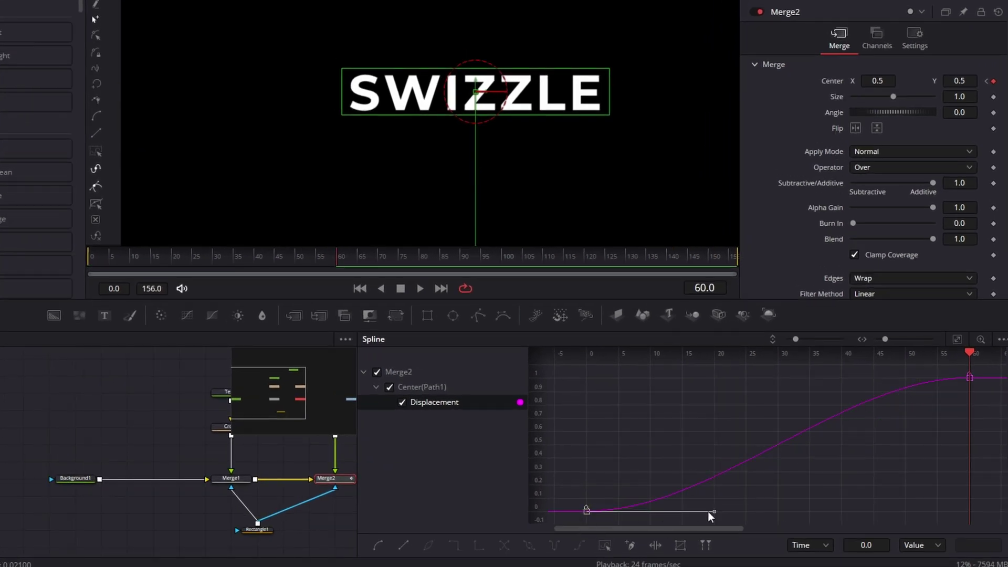
pyautogui.moveTo(714, 517); pyautogui.dragTo(618, 461)
# Add a middle keyframe to the Displacement curve at time 28 with value 0.6 and flatten its handles
pyautogui.click(761, 419)
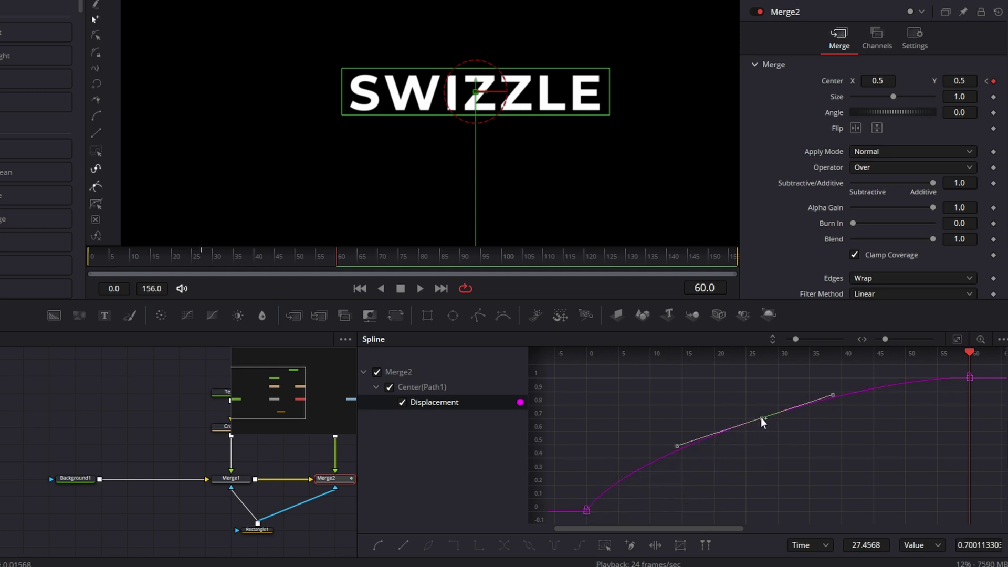
pyautogui.moveTo(761, 417); pyautogui.dragTo(760, 436)
pyautogui.moveTo(836, 408); pyautogui.dragTo(843, 421)
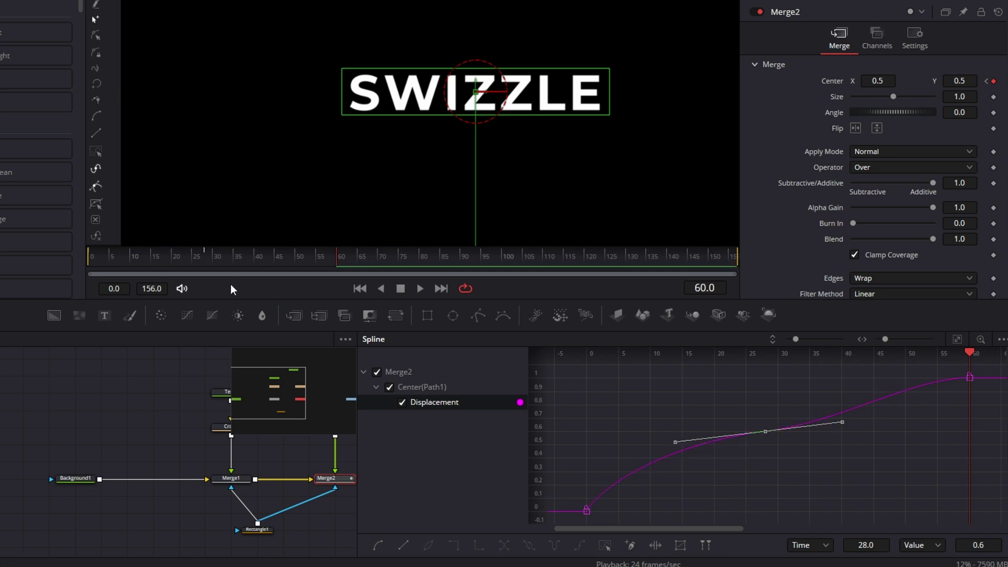
# Play and scrub the eased roll, then return to frame 0
pyautogui.moveTo(142, 255); pyautogui.dragTo(73, 253)
pyautogui.press('space')
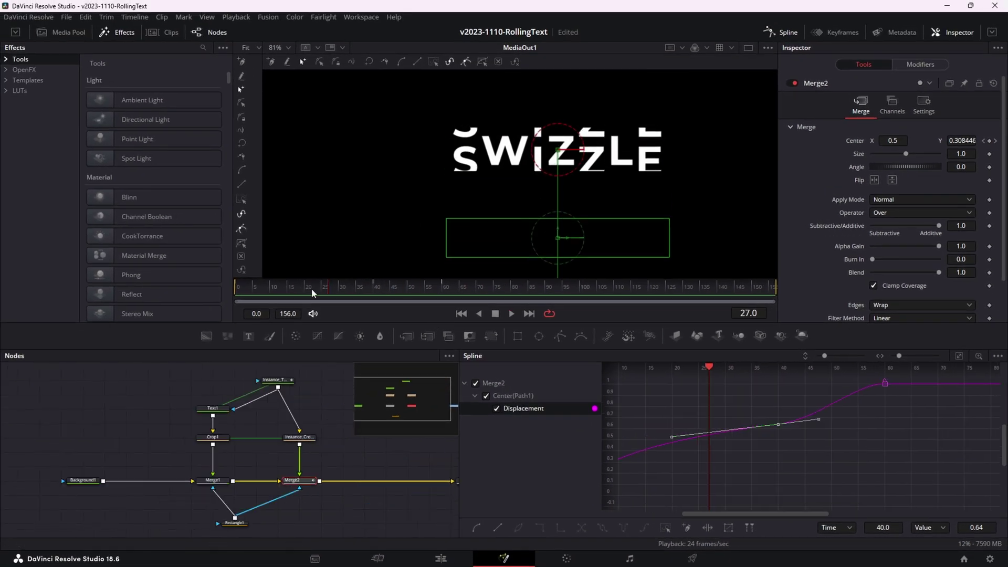
pyautogui.press('space')
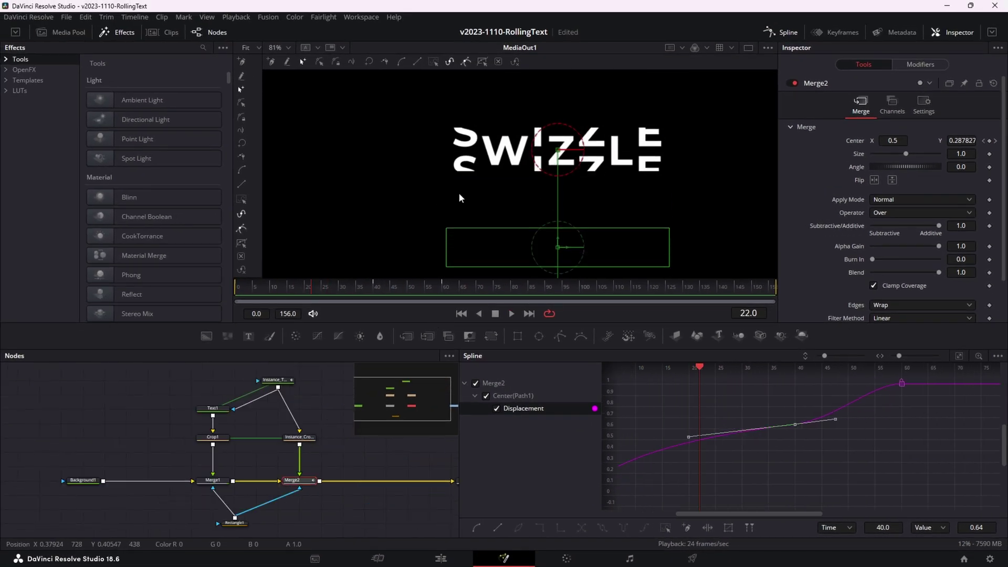
pyautogui.moveTo(315, 291); pyautogui.dragTo(151, 289)
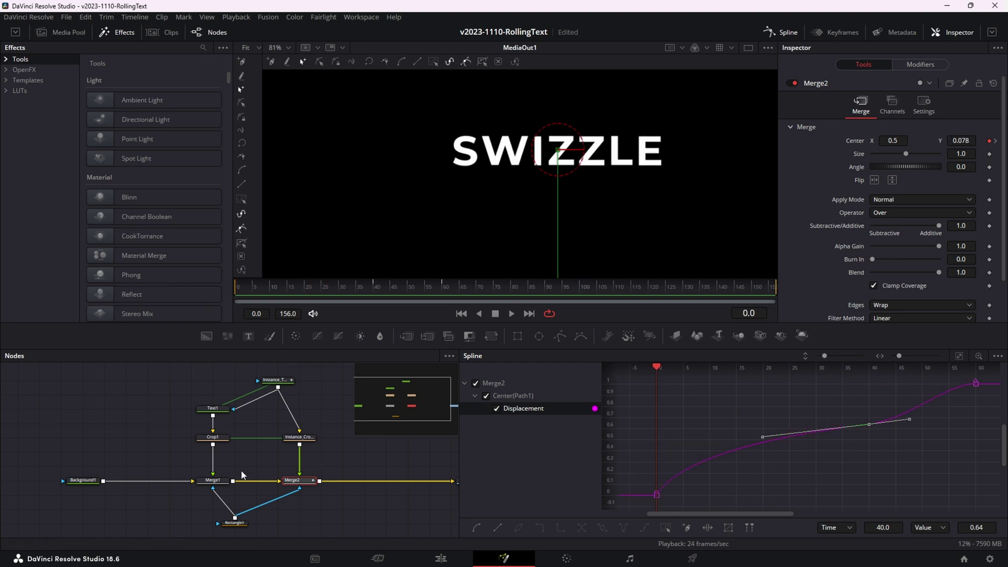
# Drive Merge1's center with the expression Point(0.5, Merge2.Center.Y) and play back the result
pyautogui.click(220, 483)
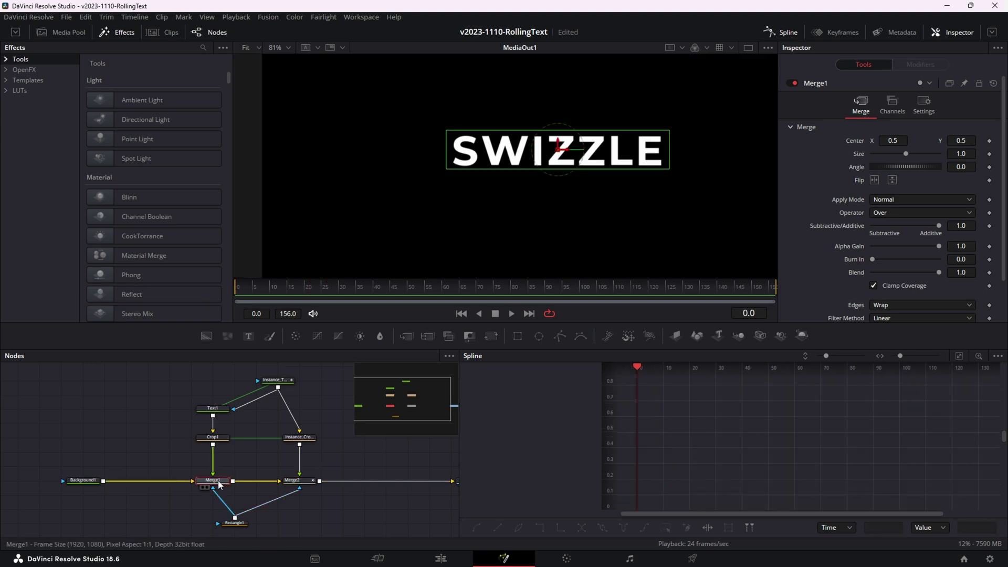
pyautogui.rightClick(858, 142)
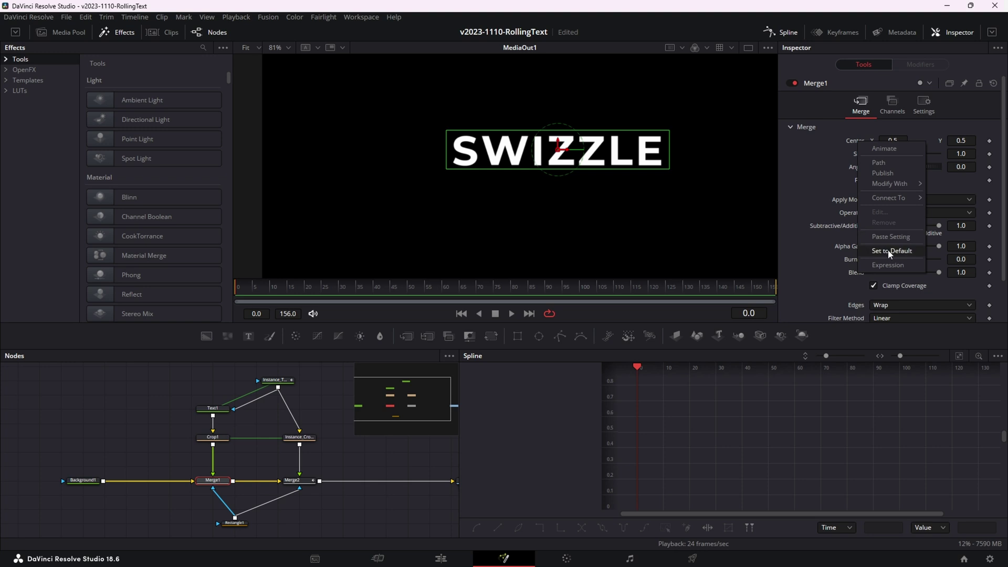
pyautogui.click(887, 265)
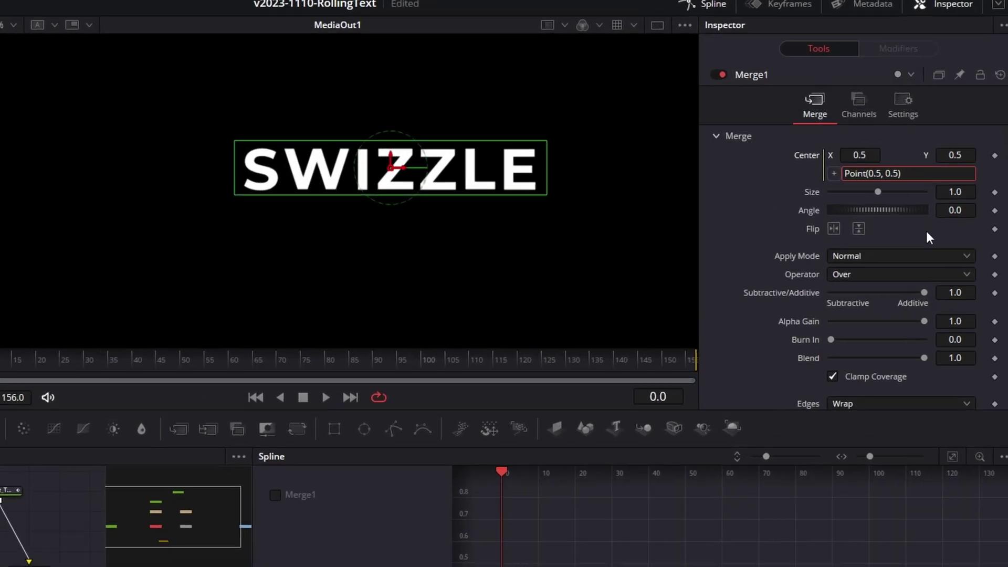
pyautogui.press('Delete')
pyautogui.press('Delete')
pyautogui.press('Delete')
pyautogui.press('Delete')
pyautogui.write('Merge2.Center.Y')
pyautogui.press('Return')
pyautogui.press('space')
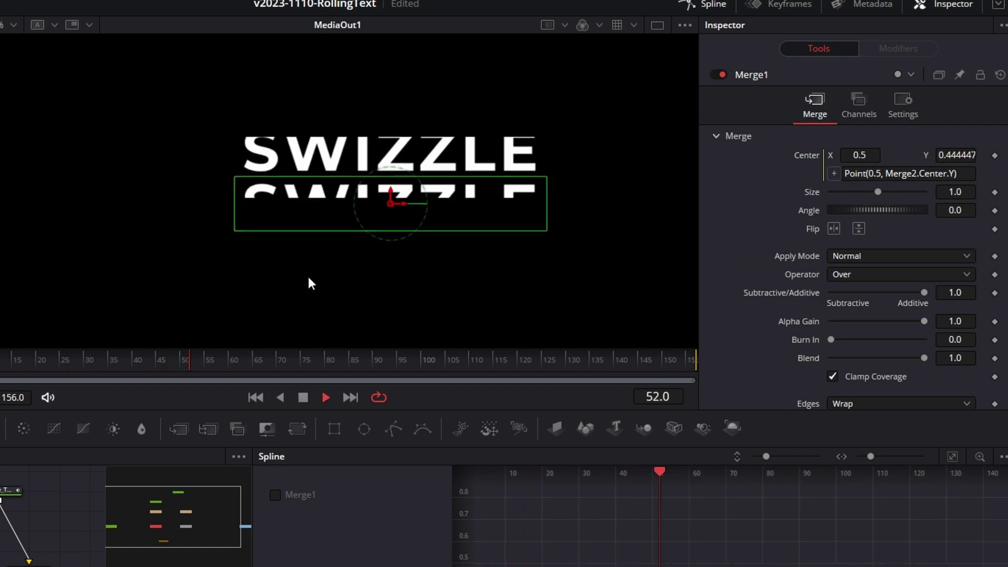
pyautogui.press('space')
# Change Merge1's center expression to Point(0.5, .5+.5-Merge2.Center.Y) and play the opposing roll from the start
pyautogui.moveTo(37, 364); pyautogui.dragTo(0, 363)
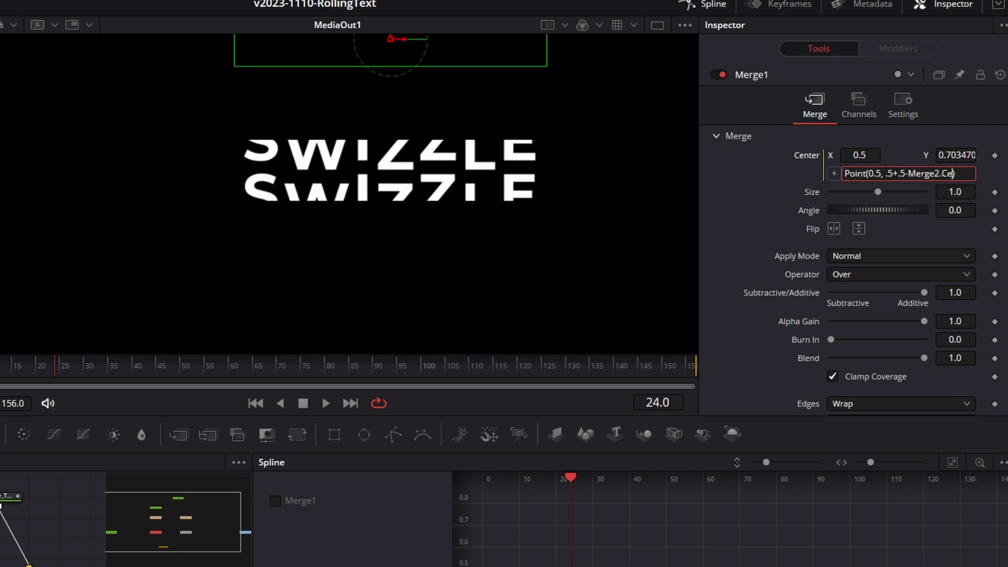
pyautogui.write('Y')
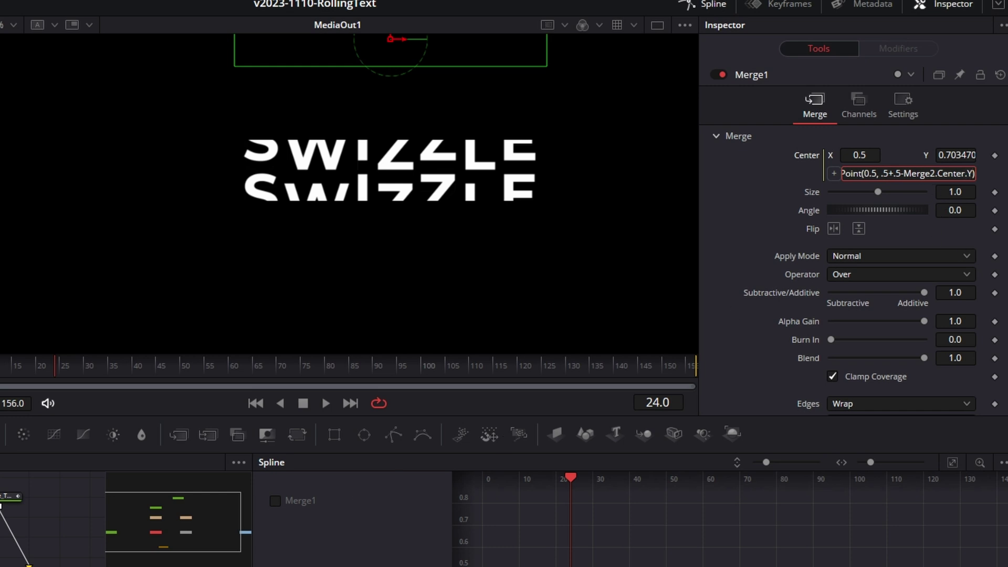
pyautogui.press('Return')
pyautogui.press('Home')
pyautogui.press('space')
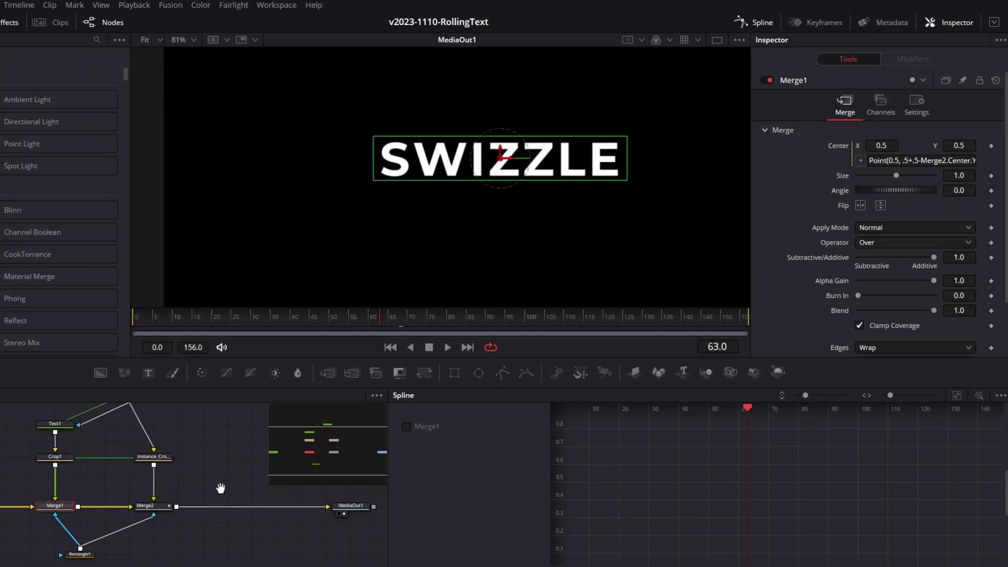
# Add a new Background node, disconnect Merge2 from MediaOut1, and merge Merge2's output over the new Background
pyautogui.moveTo(220, 489); pyautogui.dragTo(187, 425)
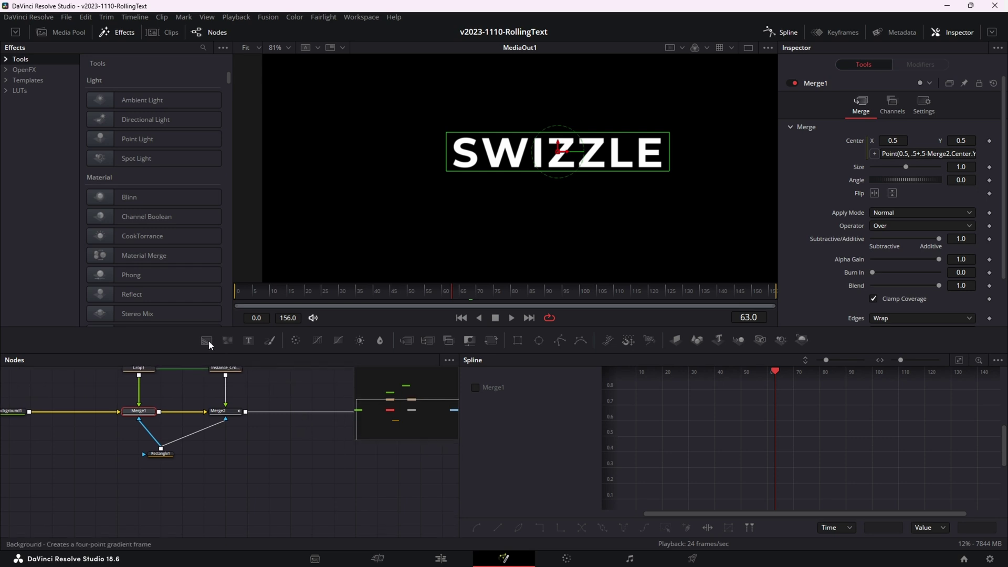
pyautogui.moveTo(208, 341); pyautogui.dragTo(221, 506)
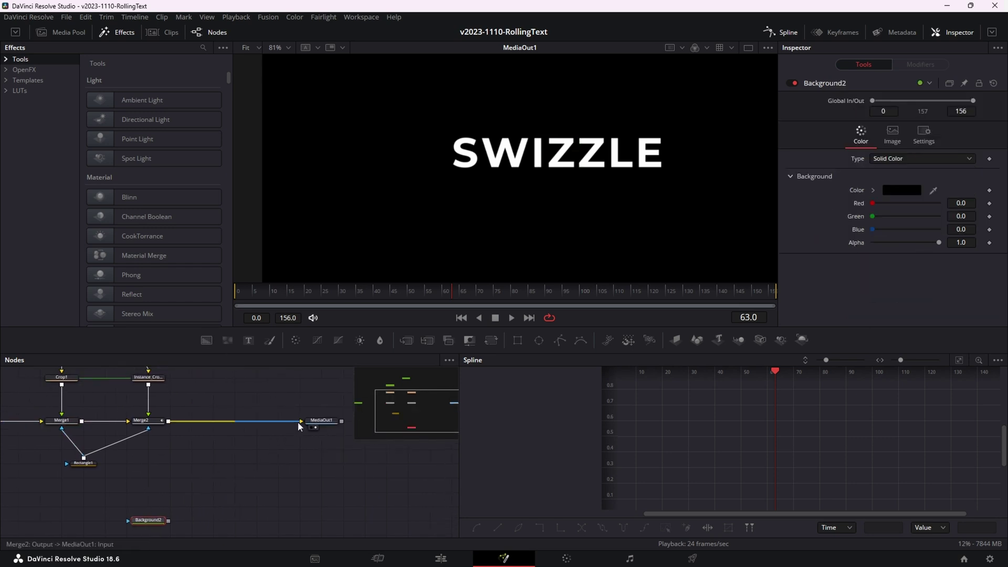
pyautogui.moveTo(298, 421); pyautogui.dragTo(250, 440)
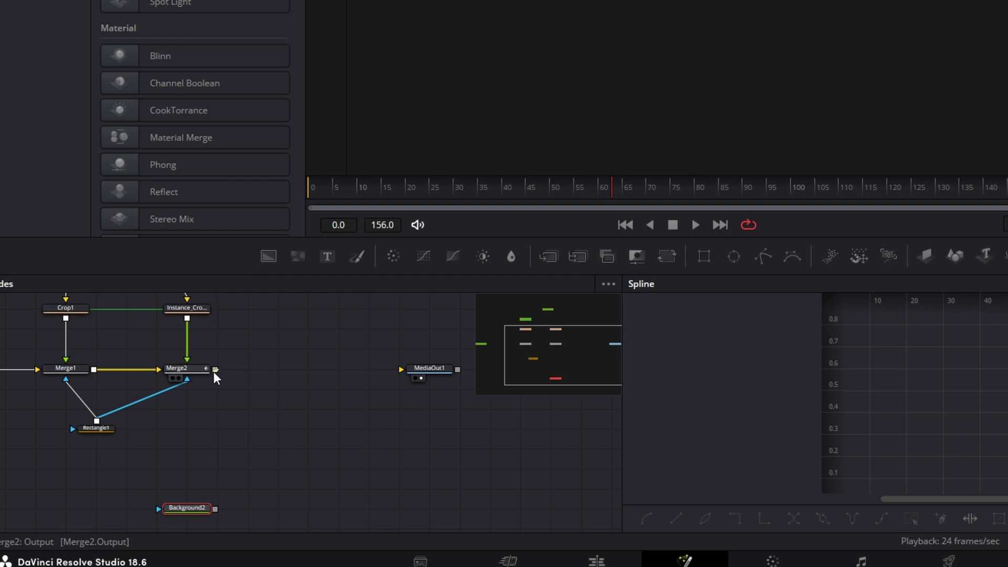
pyautogui.moveTo(214, 370); pyautogui.dragTo(216, 509)
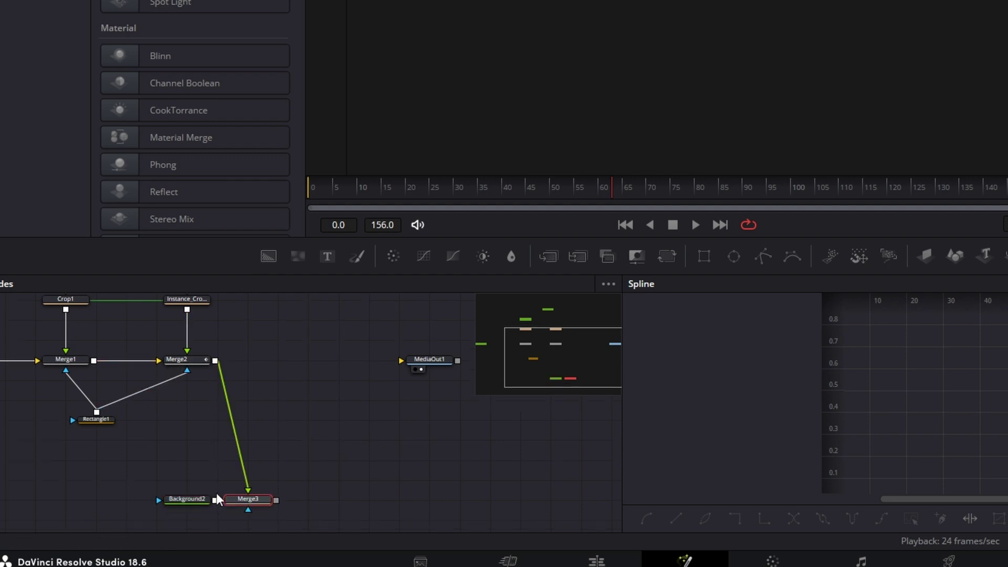
# Detach Rectangle1 from Merge1 and Merge2 and connect it as the mask of Merge3
pyautogui.moveTo(186, 372); pyautogui.dragTo(187, 397)
pyautogui.moveTo(65, 372); pyautogui.dragTo(364, 483)
pyautogui.scroll(-3, 293, 365)
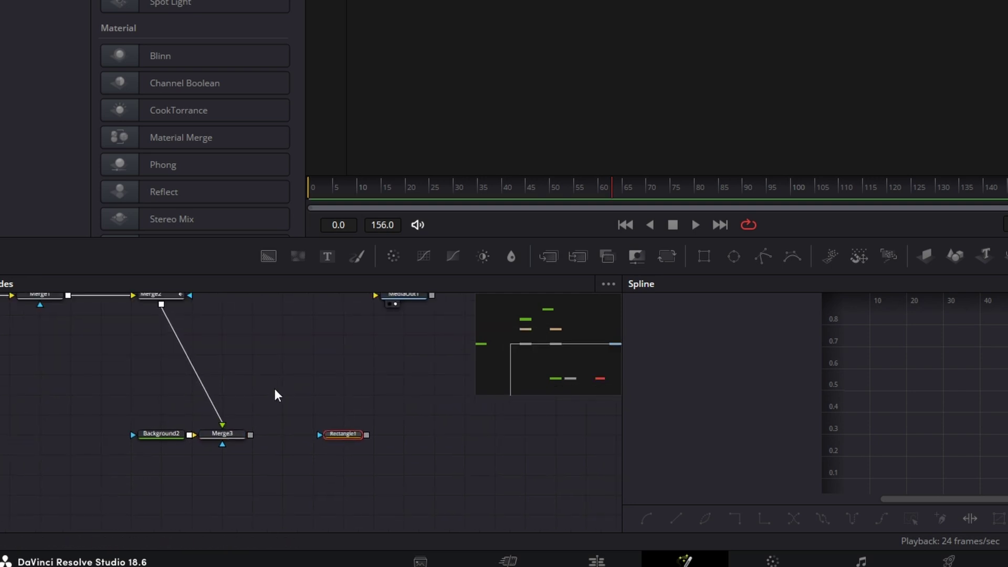
pyautogui.moveTo(174, 439); pyautogui.dragTo(83, 438)
pyautogui.moveTo(336, 439); pyautogui.dragTo(222, 445)
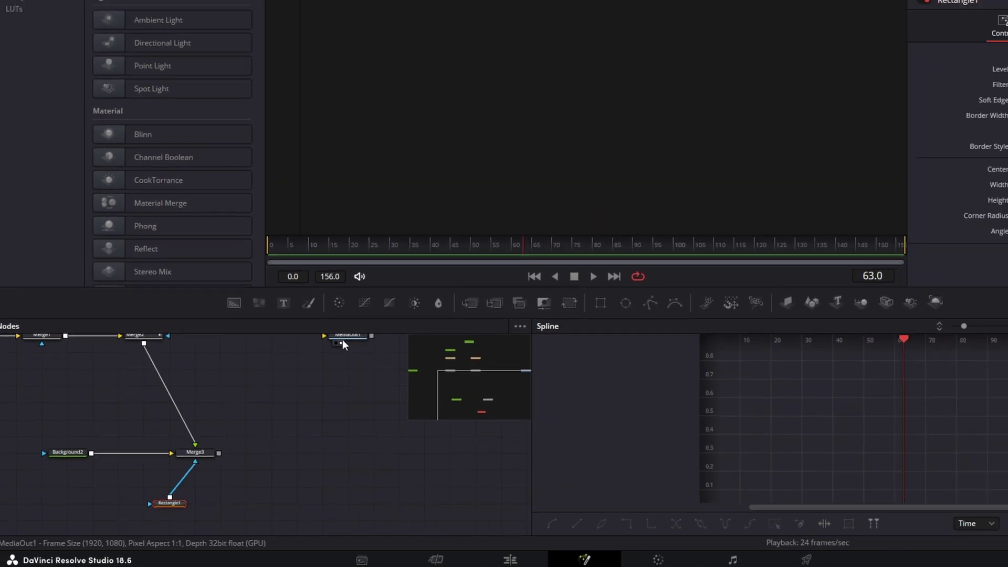
# Connect Merge3 to MediaOut1 and space MediaOut1 and Background2 out around it
pyautogui.moveTo(406, 295); pyautogui.dragTo(438, 441)
pyautogui.moveTo(327, 473); pyautogui.dragTo(327, 487)
pyautogui.moveTo(194, 468); pyautogui.dragTo(365, 488)
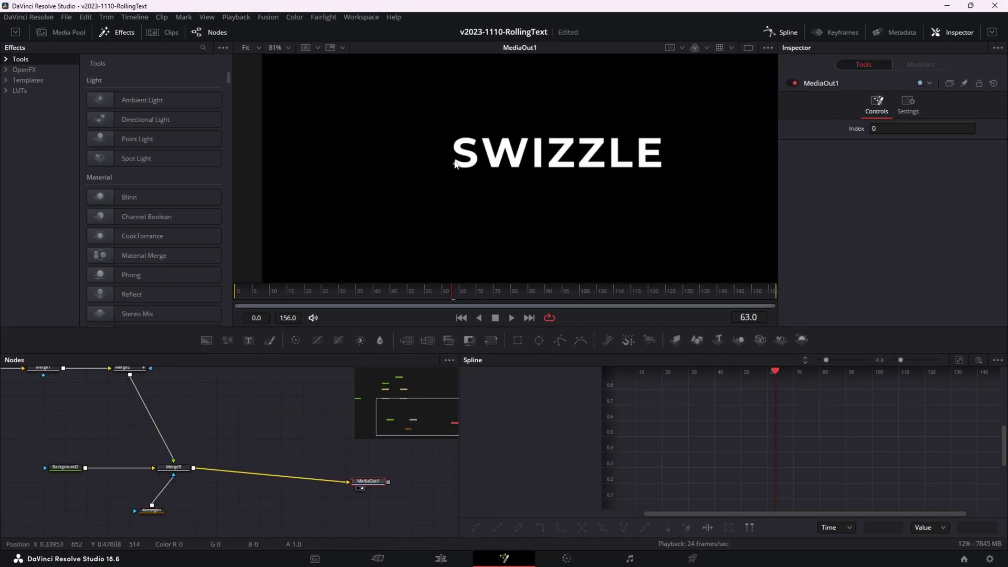
pyautogui.moveTo(226, 436); pyautogui.dragTo(307, 453)
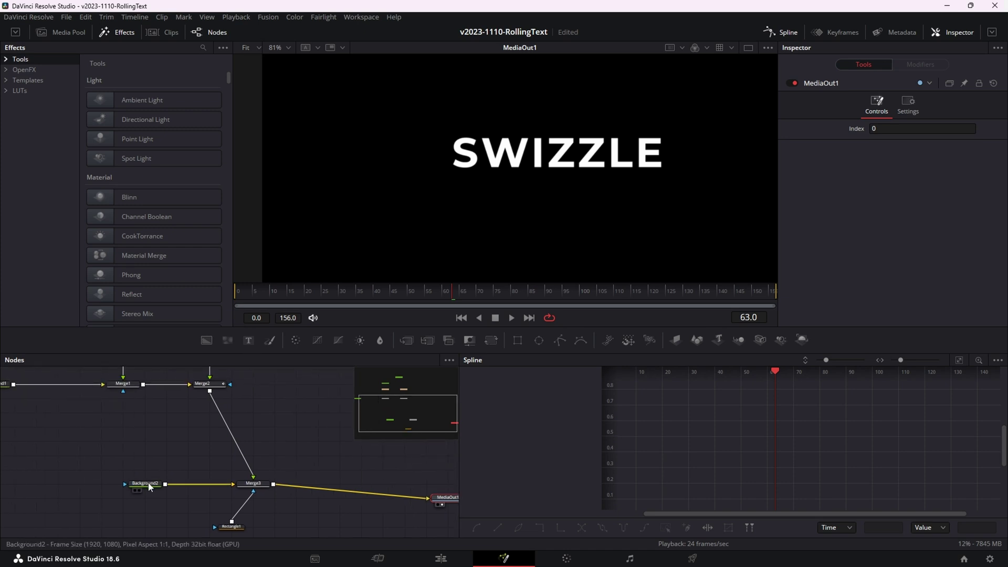
pyautogui.moveTo(146, 486); pyautogui.dragTo(101, 486)
pyautogui.click(100, 491)
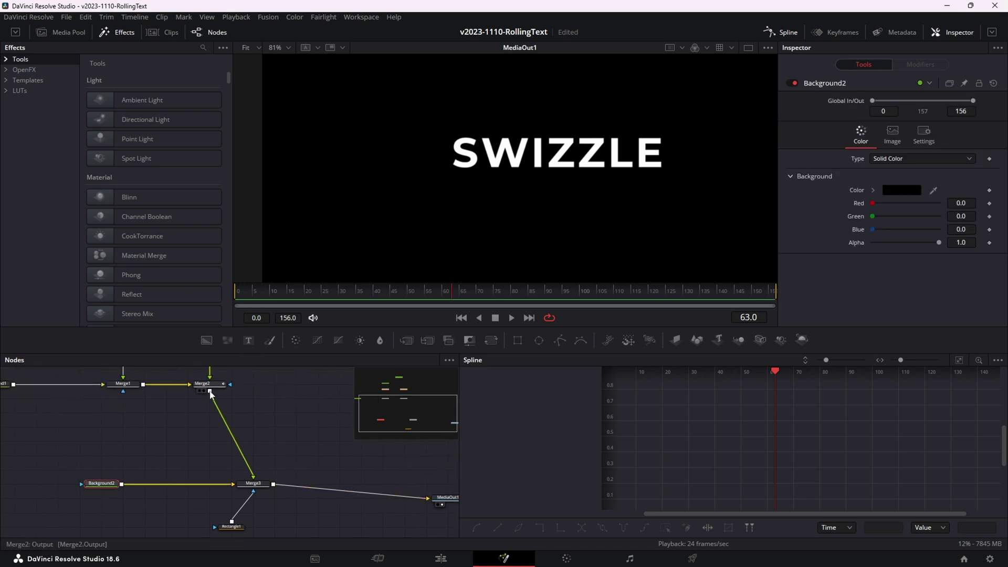
# View Merge2's unmasked output and scrub the roll back to frame 0
pyautogui.click(209, 384)
pyautogui.press('2')
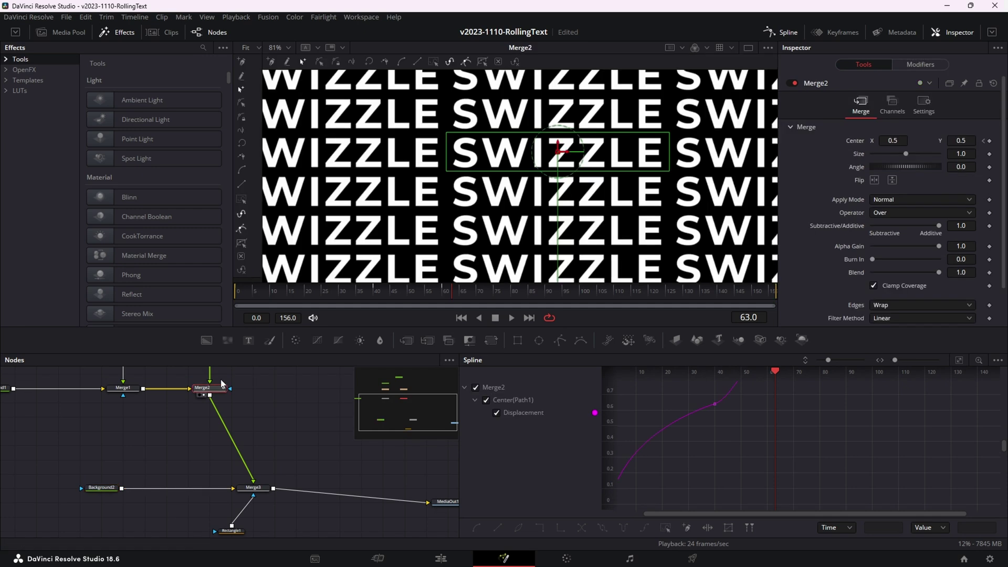
pyautogui.moveTo(300, 296); pyautogui.dragTo(193, 297)
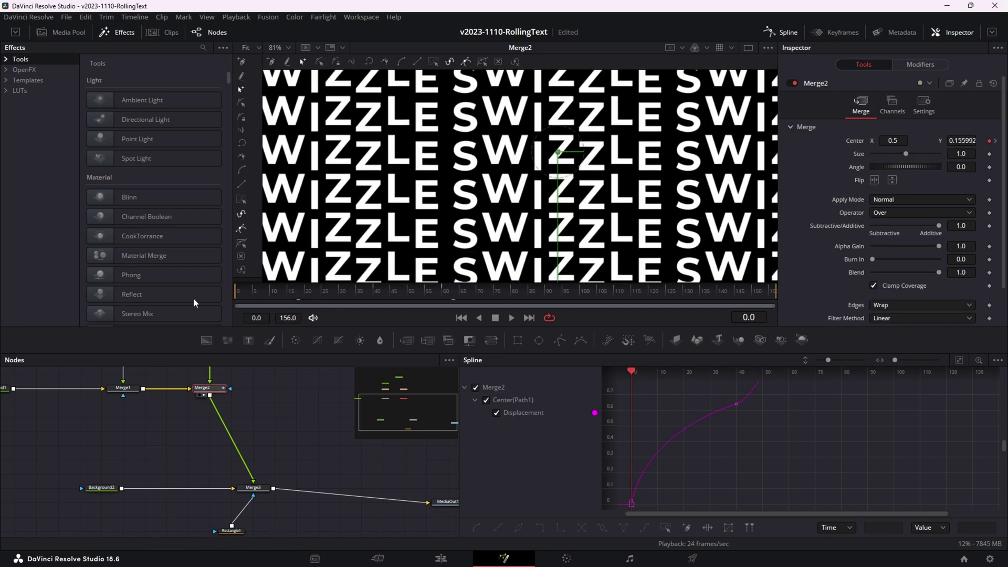
# Merge Merge2's output over Background2 in a new Merge4 ahead of Merge3, and lower Merge4's blend to 0.3
pyautogui.press('space')
pyautogui.press('space')
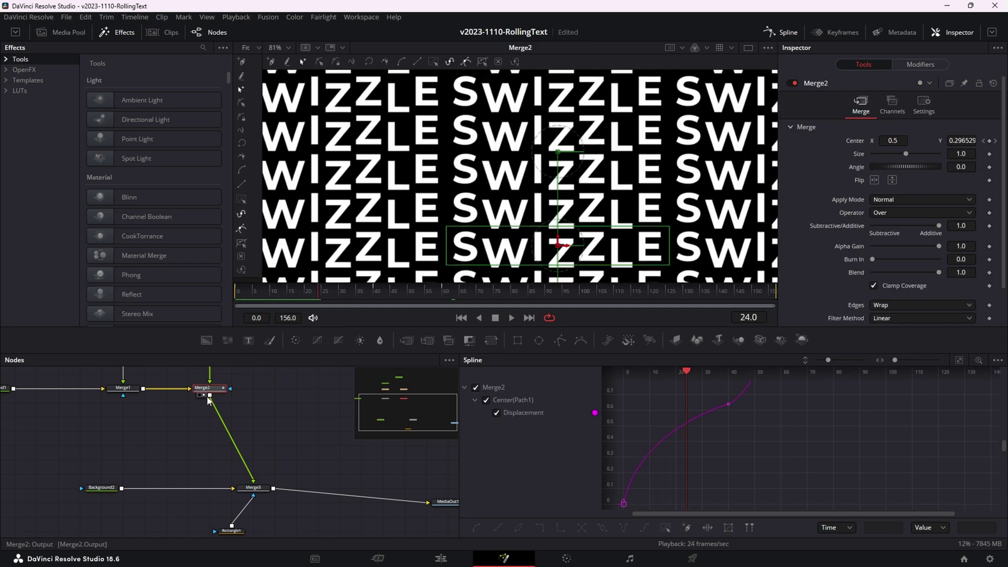
pyautogui.moveTo(209, 399); pyautogui.dragTo(121, 488)
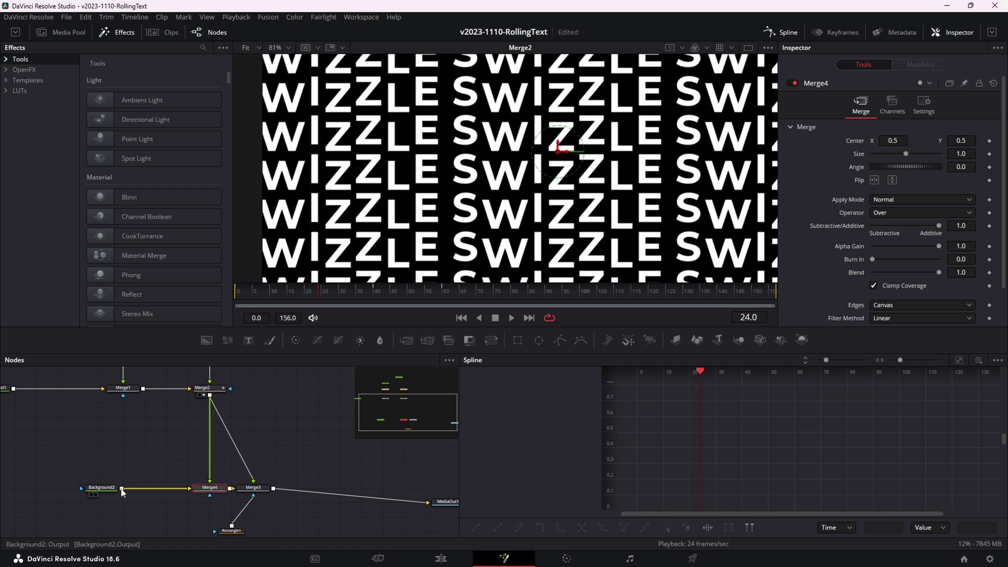
pyautogui.moveTo(201, 491); pyautogui.dragTo(179, 500)
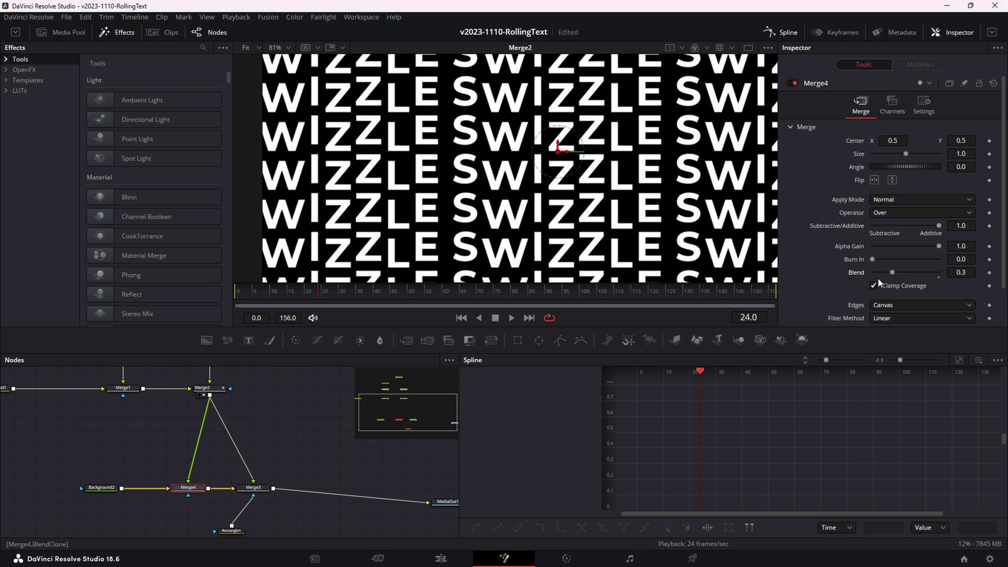
# View MediaOut1, reduce Merge4's blend further to dim the surrounding text, and play the composition from near the start
pyautogui.click(438, 508)
pyautogui.click(443, 507)
pyautogui.click(238, 298)
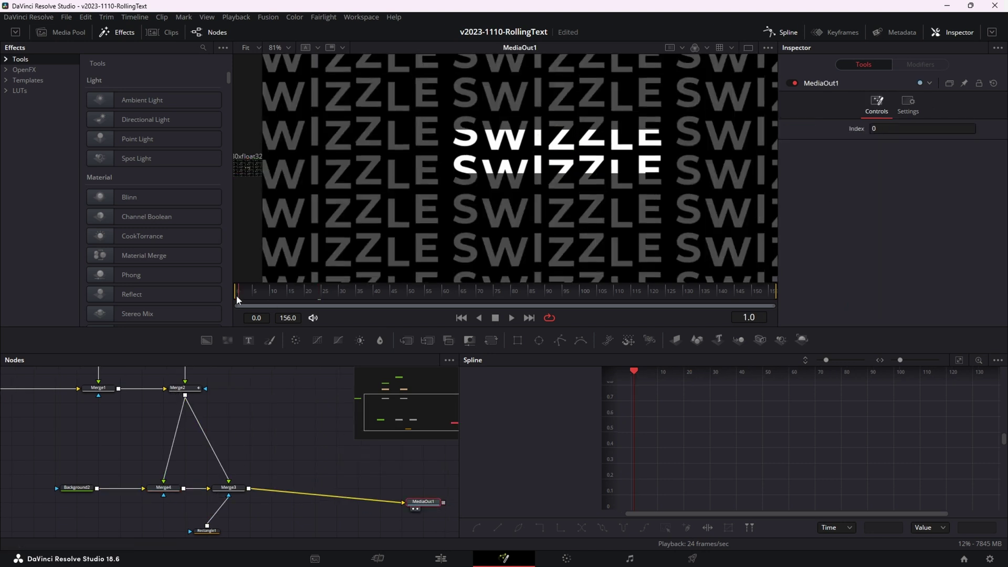
pyautogui.click(164, 488)
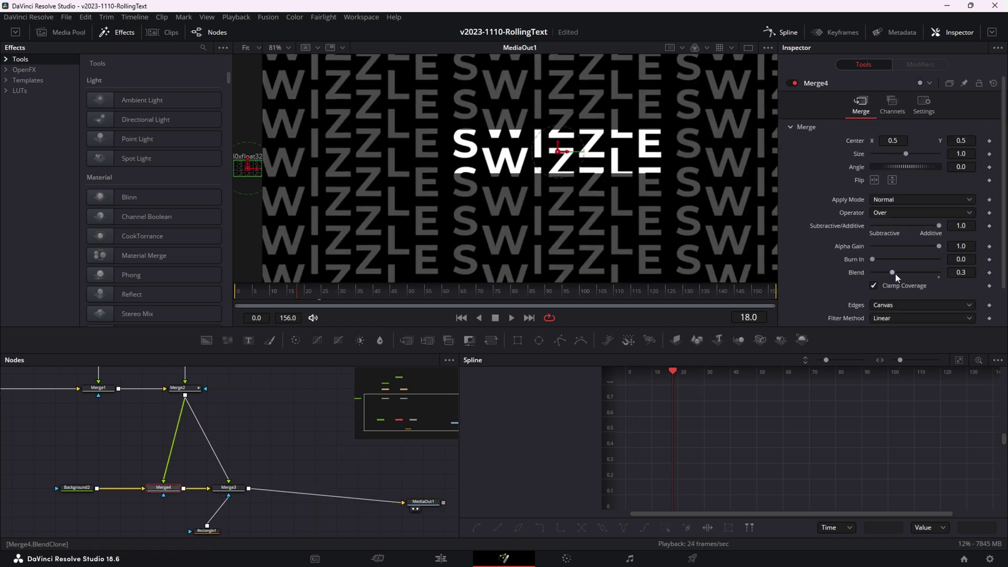
pyautogui.moveTo(896, 273); pyautogui.dragTo(880, 272)
pyautogui.scroll(-3, 657, 159)
pyautogui.moveTo(651, 157); pyautogui.dragTo(544, 158)
pyautogui.click(254, 293)
pyautogui.press('space')
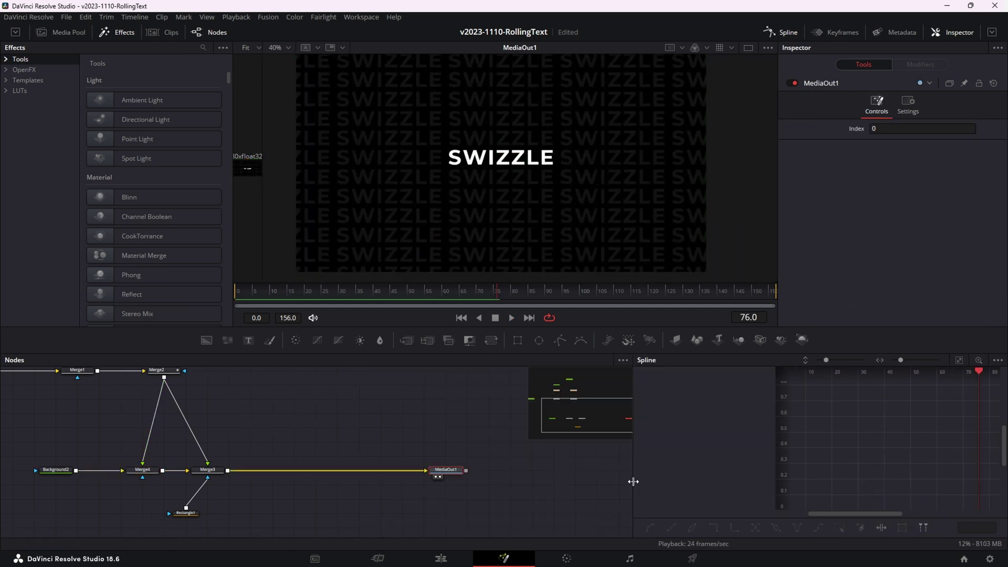
# Move the final background, merge, mask and output nodes up, and shift MediaOut1 farther from Merge3
pyautogui.moveTo(464, 521); pyautogui.dragTo(1, 396)
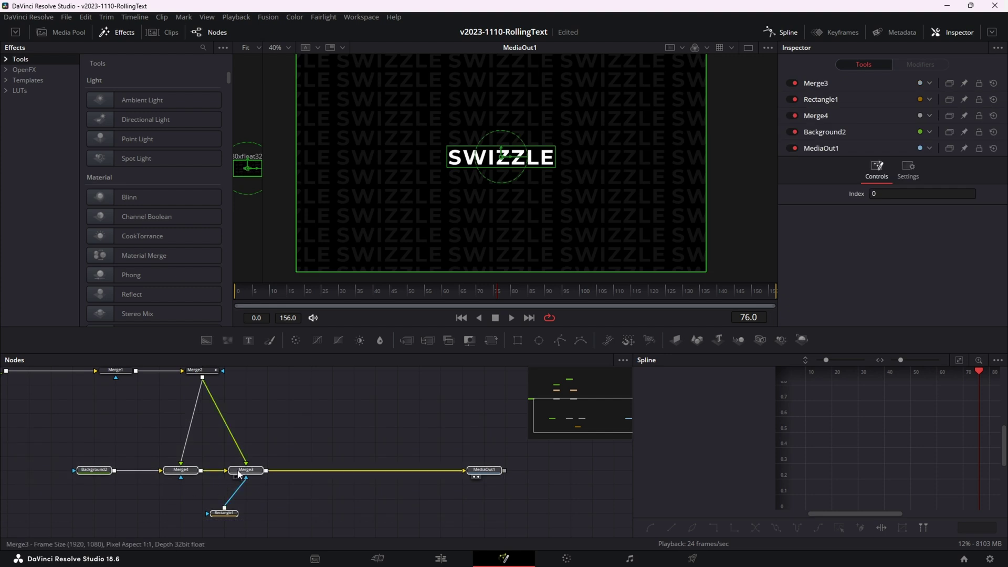
pyautogui.moveTo(239, 471); pyautogui.dragTo(239, 427)
pyautogui.moveTo(485, 427); pyautogui.dragTo(520, 427)
# Insert a DVE node between Merge3 and MediaOut1 and space it out from Merge3
pyautogui.click(248, 432)
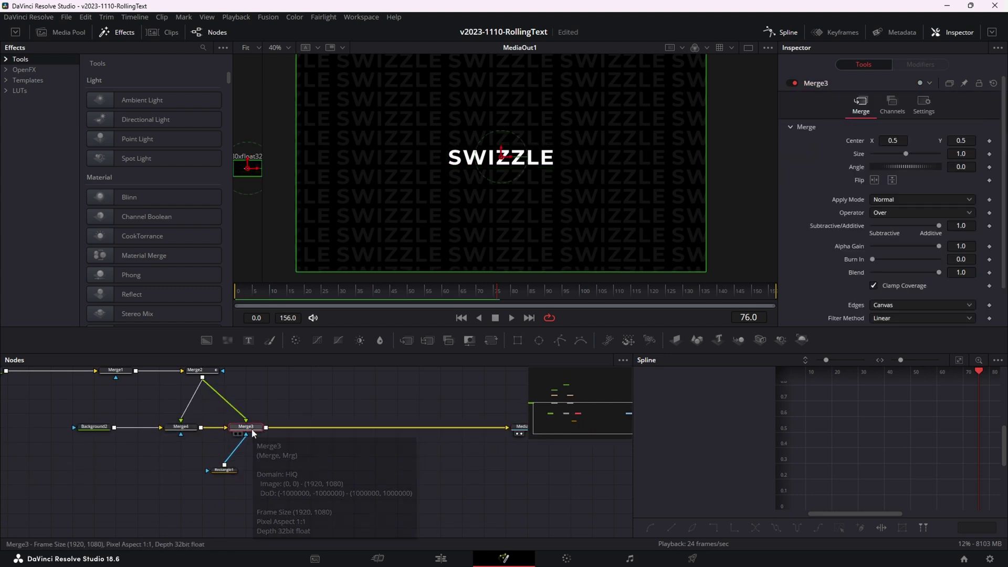
pyautogui.hotkey('shift', 'space')
pyautogui.write('cropdve')
pyautogui.press('Return')
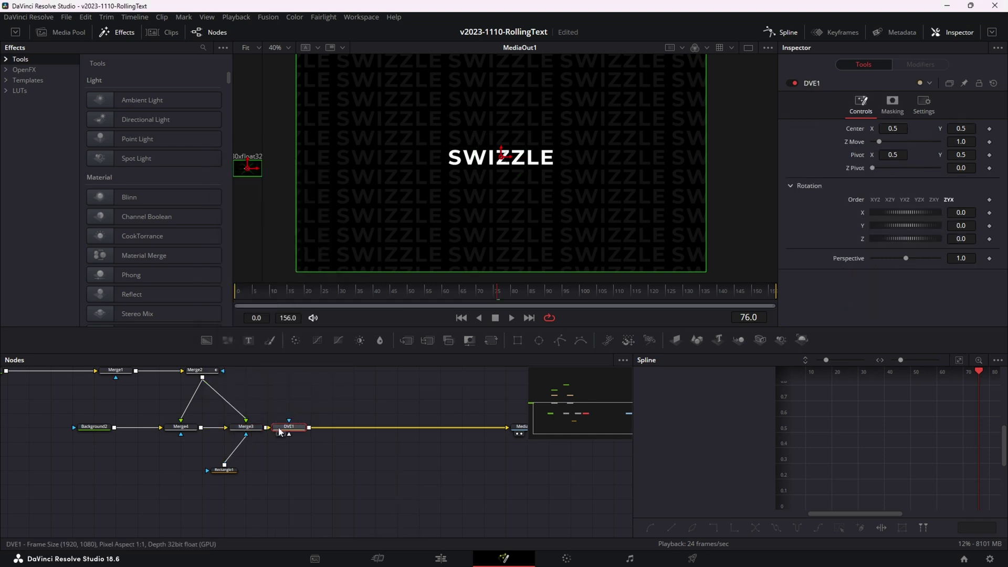
pyautogui.moveTo(281, 430); pyautogui.dragTo(308, 432)
pyautogui.moveTo(887, 142); pyautogui.dragTo(880, 143)
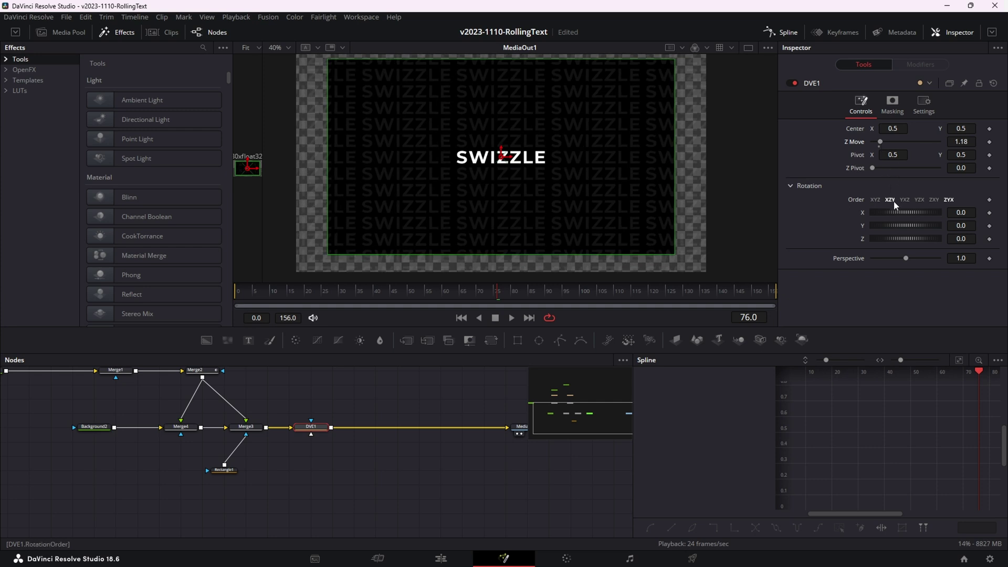
pyautogui.moveTo(895, 209)
pyautogui.mouseDown()
pyautogui.moveTo(884, 206)
pyautogui.moveTo(908, 222)
pyautogui.mouseUp()
pyautogui.click(994, 83)
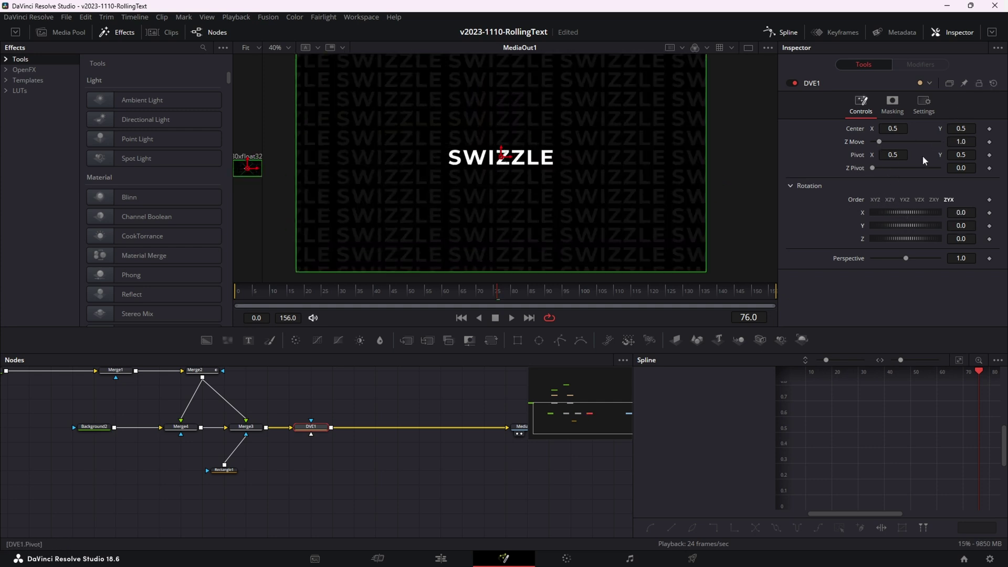
# Set DVE1's Z Move to 1.57 so the image shrinks inside the frame
pyautogui.moveTo(883, 143); pyautogui.dragTo(887, 141)
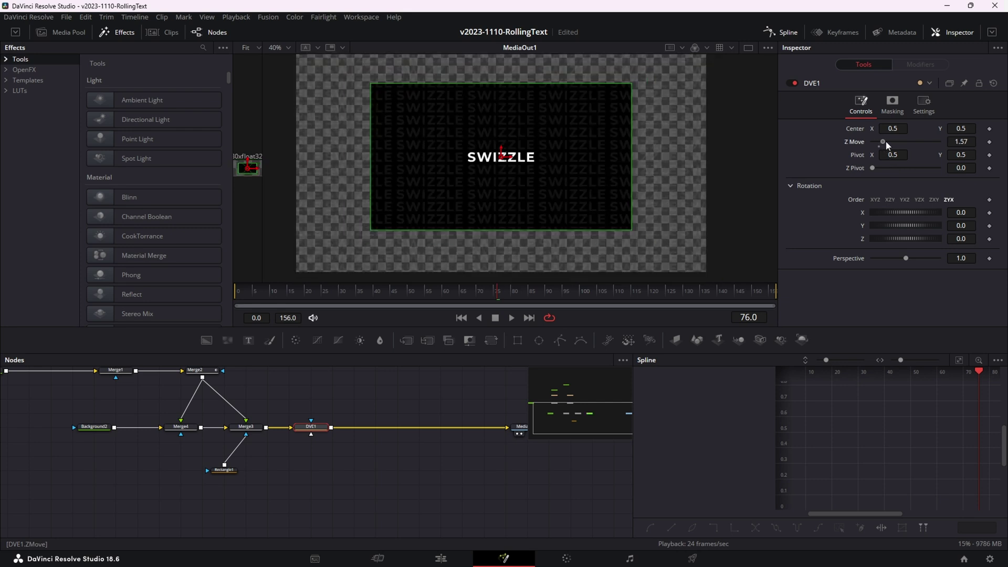
pyautogui.scroll(4, 663, 147)
pyautogui.scroll(-4, 665, 132)
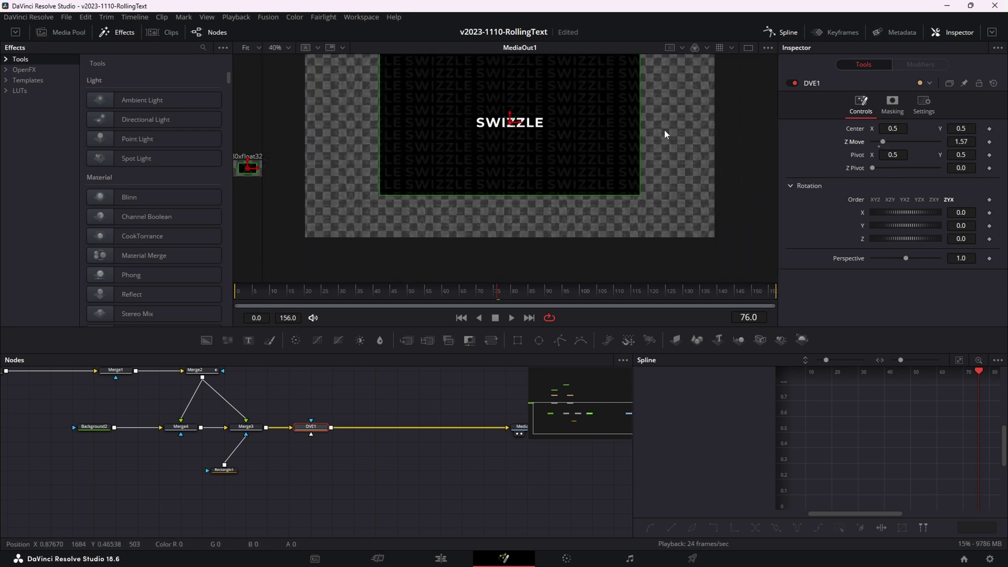
pyautogui.moveTo(582, 140); pyautogui.dragTo(588, 160)
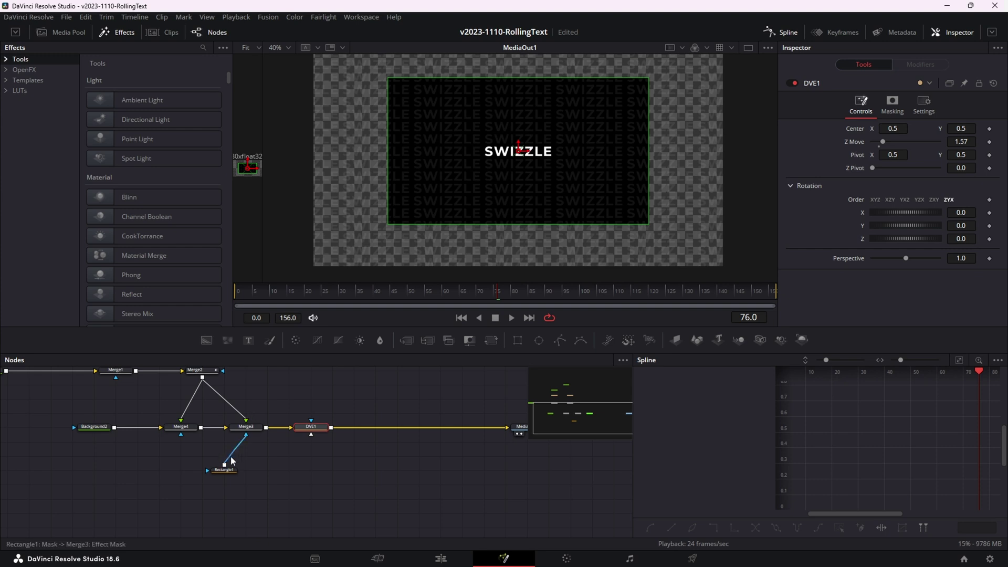
# Make Background1 and Background2 fully transparent with an alpha of 0
pyautogui.moveTo(114, 404); pyautogui.dragTo(188, 466)
pyautogui.click(79, 438)
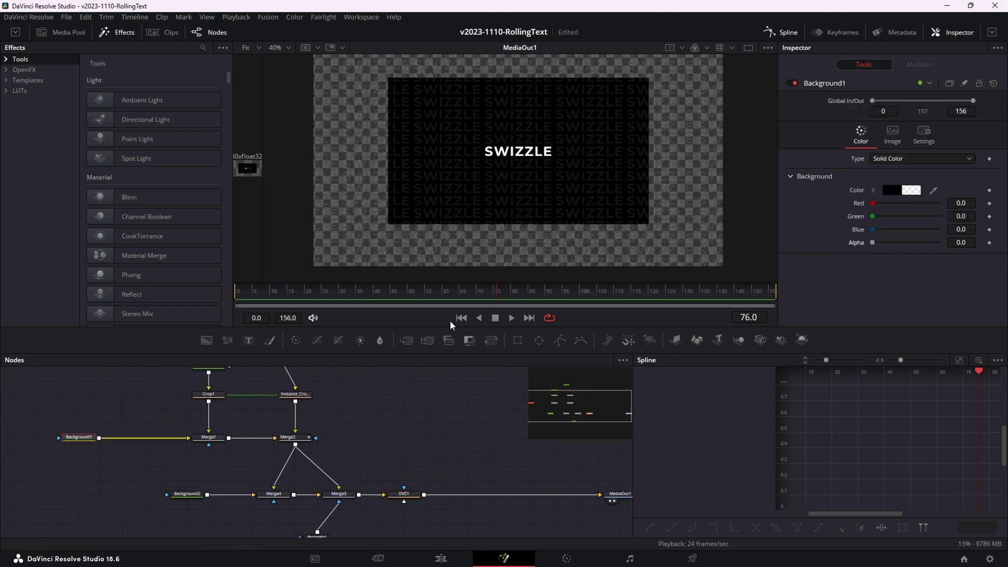
pyautogui.moveTo(385, 435); pyautogui.dragTo(465, 432)
pyautogui.click(277, 492)
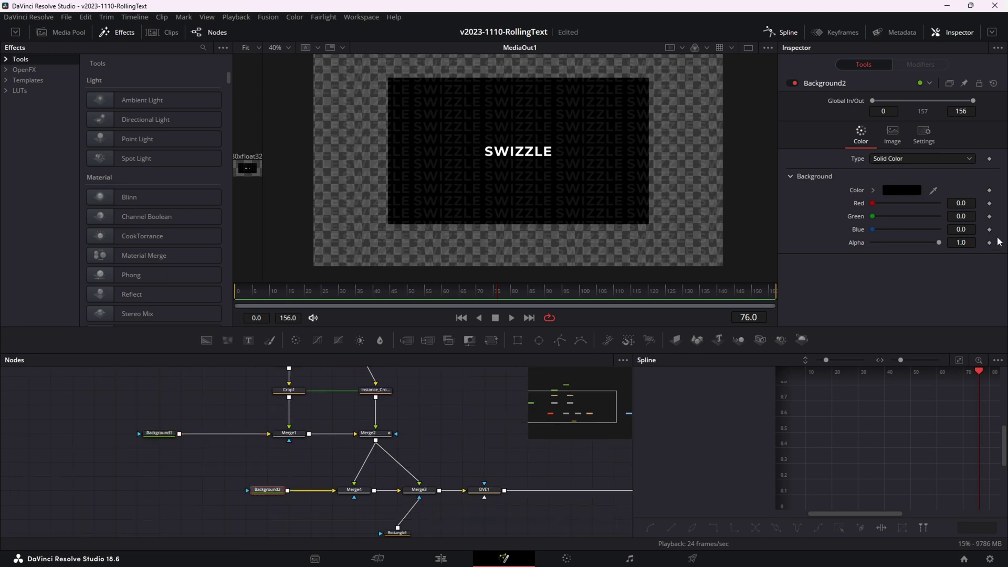
pyautogui.moveTo(892, 245); pyautogui.dragTo(808, 243)
# Add an opaque black Background3, merge DVE1's output over it, and route the new merge into MediaOut1, placing DVE1 above the merge
pyautogui.moveTo(497, 509); pyautogui.dragTo(315, 437)
pyautogui.moveTo(207, 342); pyautogui.dragTo(322, 488)
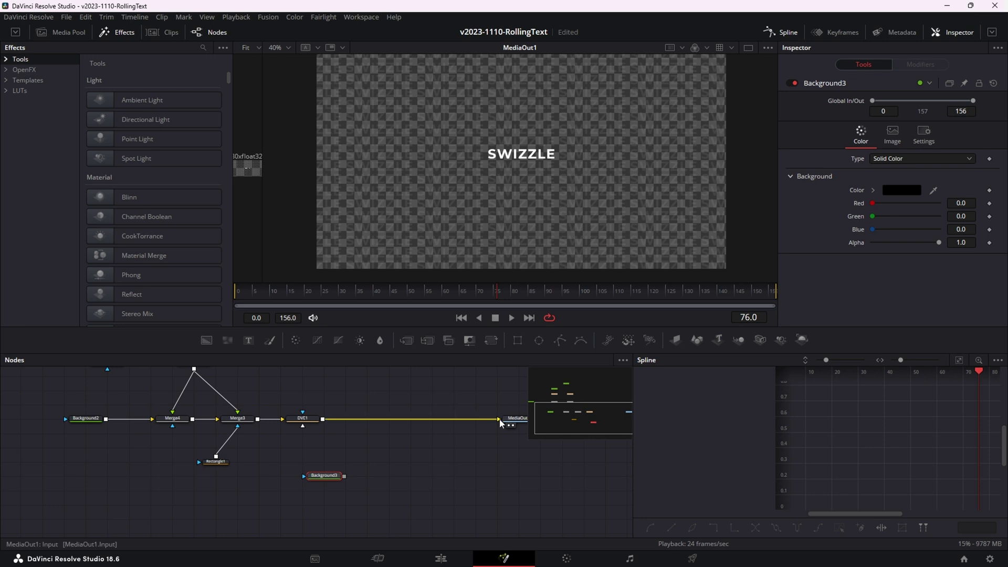
pyautogui.moveTo(475, 419); pyautogui.dragTo(429, 452)
pyautogui.moveTo(343, 478); pyautogui.dragTo(345, 478)
pyautogui.moveTo(389, 476); pyautogui.dragTo(499, 425)
pyautogui.moveTo(387, 477); pyautogui.dragTo(480, 475)
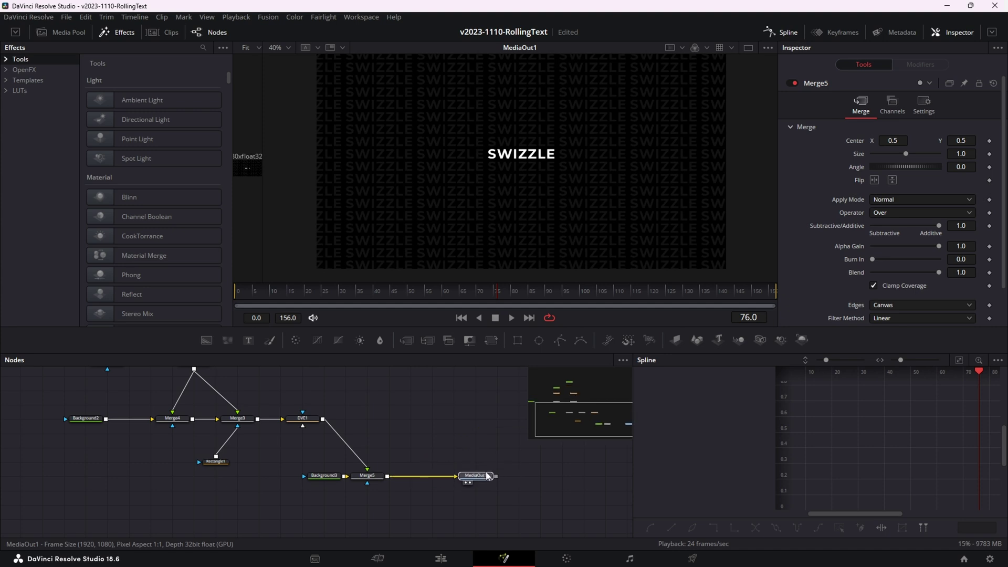
pyautogui.moveTo(289, 418); pyautogui.dragTo(332, 416)
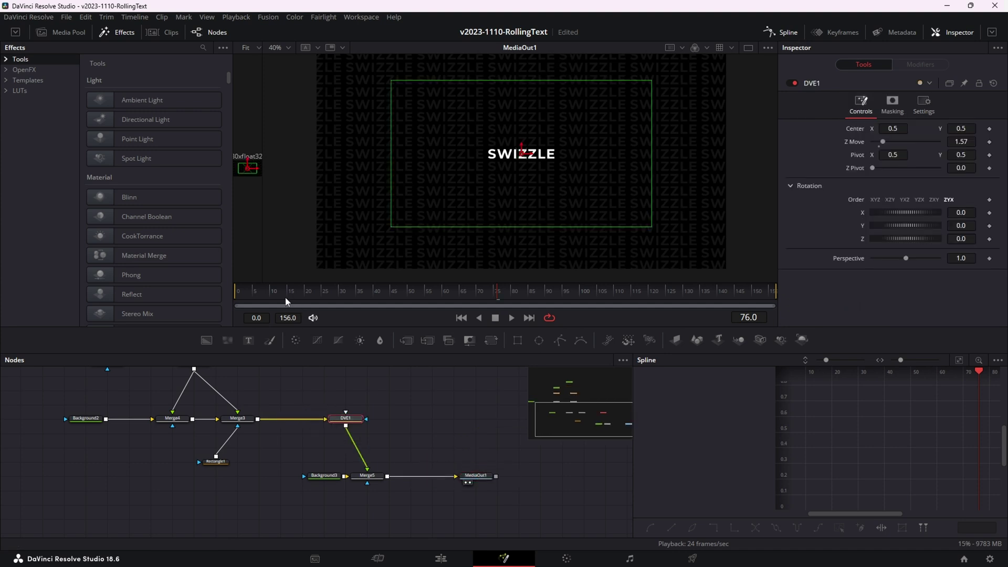
# Keyframe DVE1's Z Move at 1.14 on frame 0 and 0.5 on frame 60, and check the zoom in playback
pyautogui.press('Home')
pyautogui.rightClick(153, 284)
pyautogui.moveTo(880, 142); pyautogui.dragTo(855, 153)
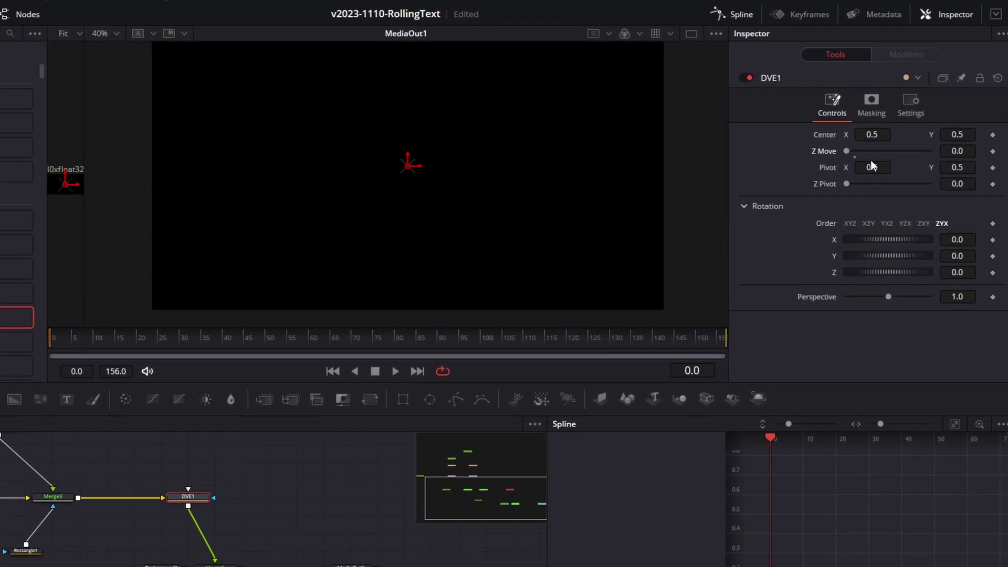
pyautogui.hotkey('ctrl', 'shift', 'z')
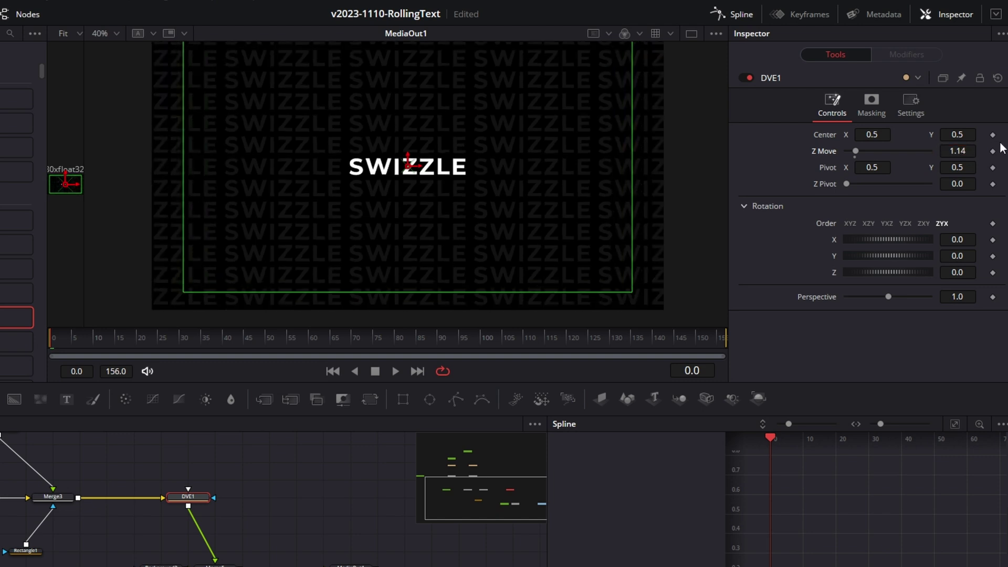
pyautogui.click(993, 151)
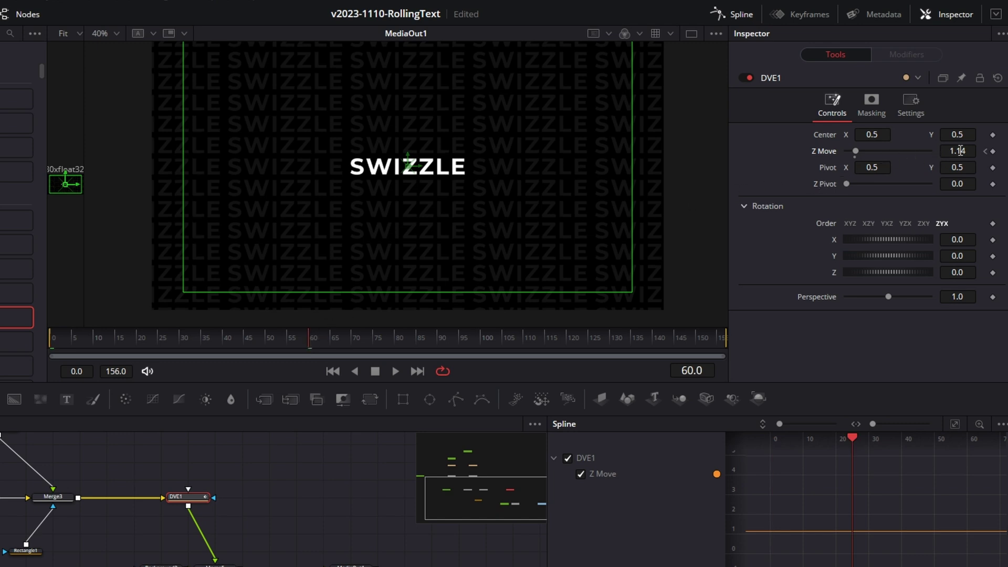
pyautogui.press('space')
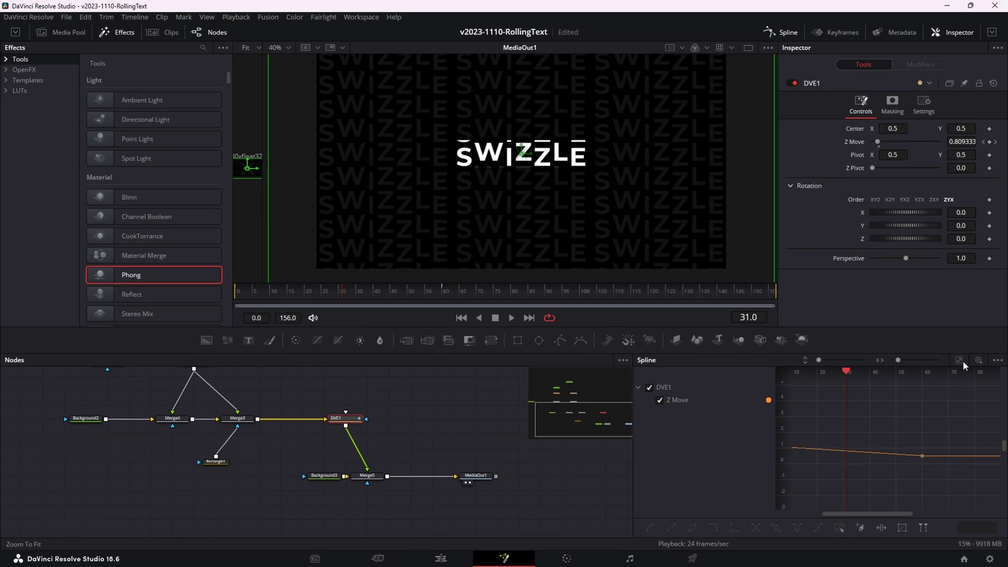
# Widen the spline area, fit DVE1's Z Move curve, and smooth both of its keyframes
pyautogui.click(955, 424)
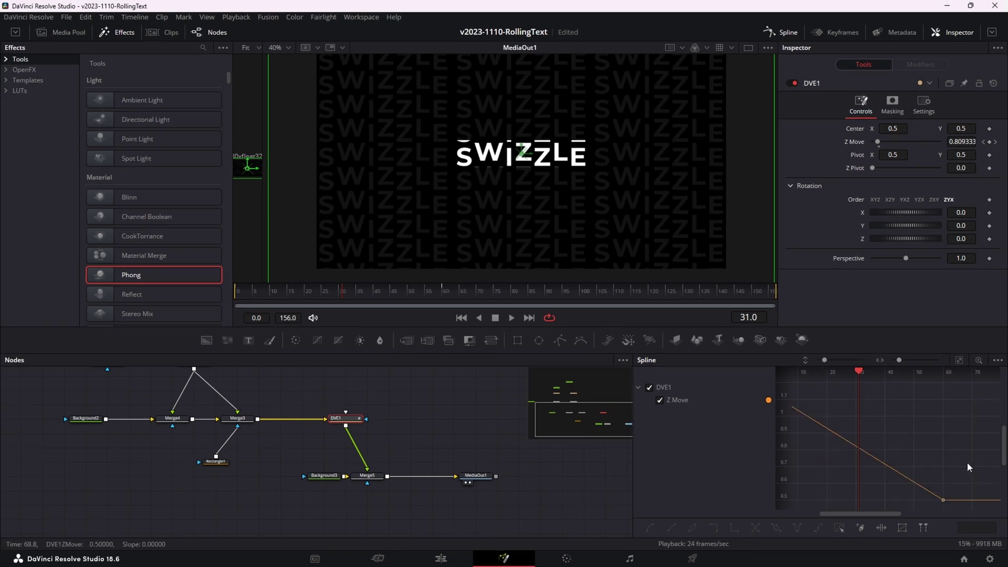
pyautogui.moveTo(633, 446); pyautogui.dragTo(497, 447)
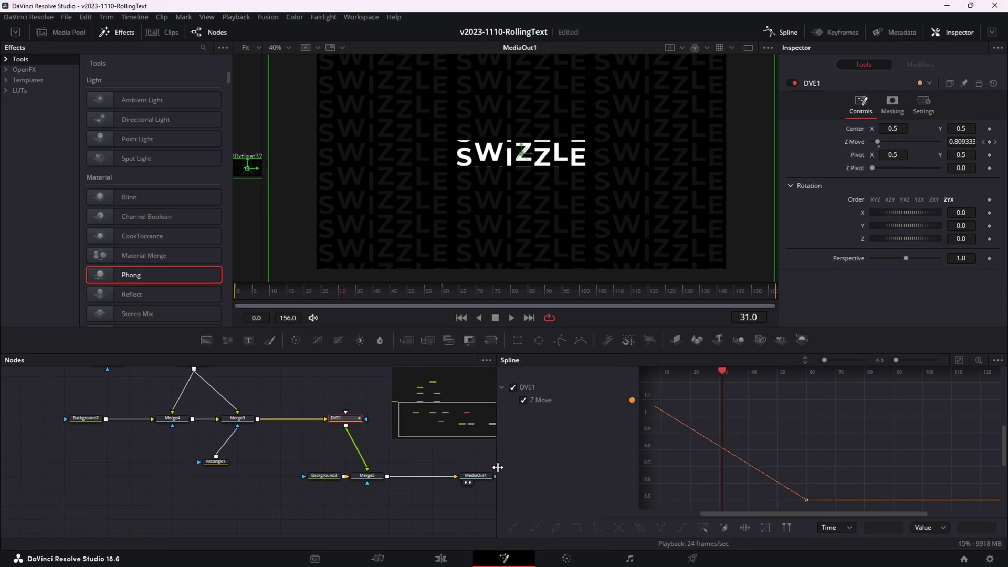
pyautogui.click(959, 361)
pyautogui.moveTo(673, 382); pyautogui.dragTo(990, 510)
pyautogui.hotkey('shift', 's')
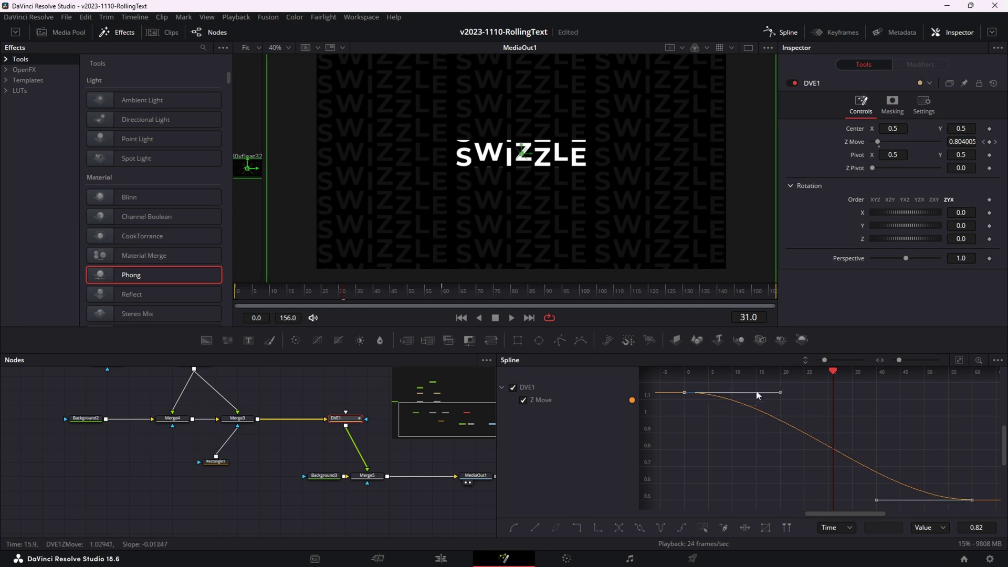
# Lengthen the outgoing handle of the first Z Move keyframe for a slower start, and preview the zoom
pyautogui.moveTo(780, 393); pyautogui.dragTo(866, 394)
pyautogui.moveTo(279, 294); pyautogui.dragTo(161, 290)
pyautogui.press('space')
pyautogui.moveTo(338, 293); pyautogui.dragTo(259, 291)
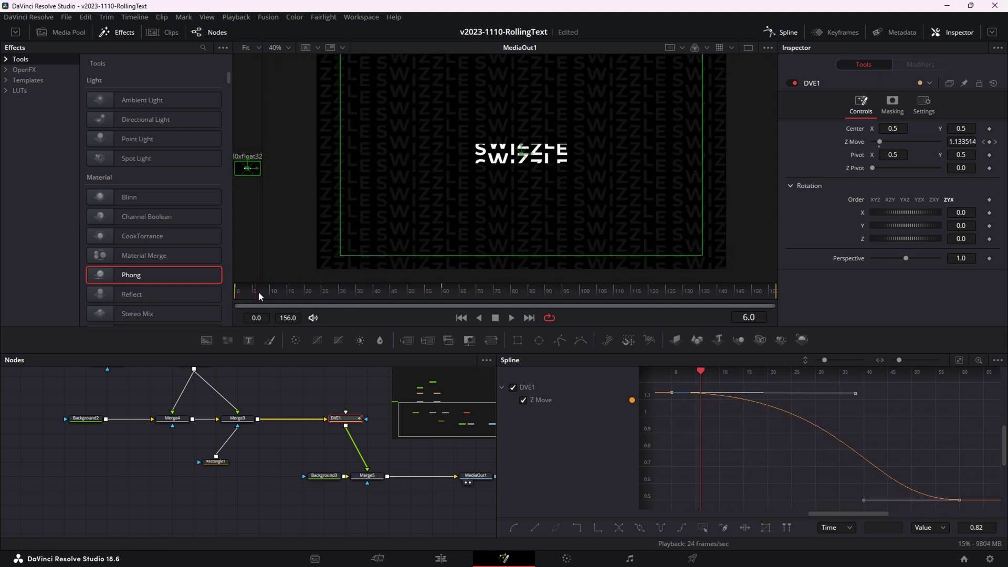
pyautogui.press('space')
pyautogui.press('space')
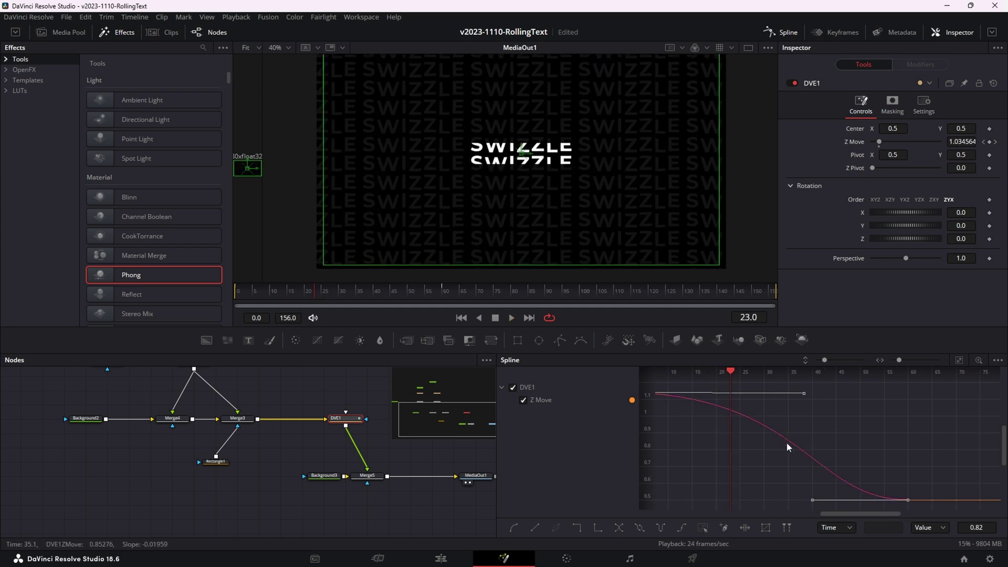
# Add a Z Move key of about 1.04 near frame 23, tilt its outgoing handle slightly downward, and play the result
pyautogui.click(729, 410)
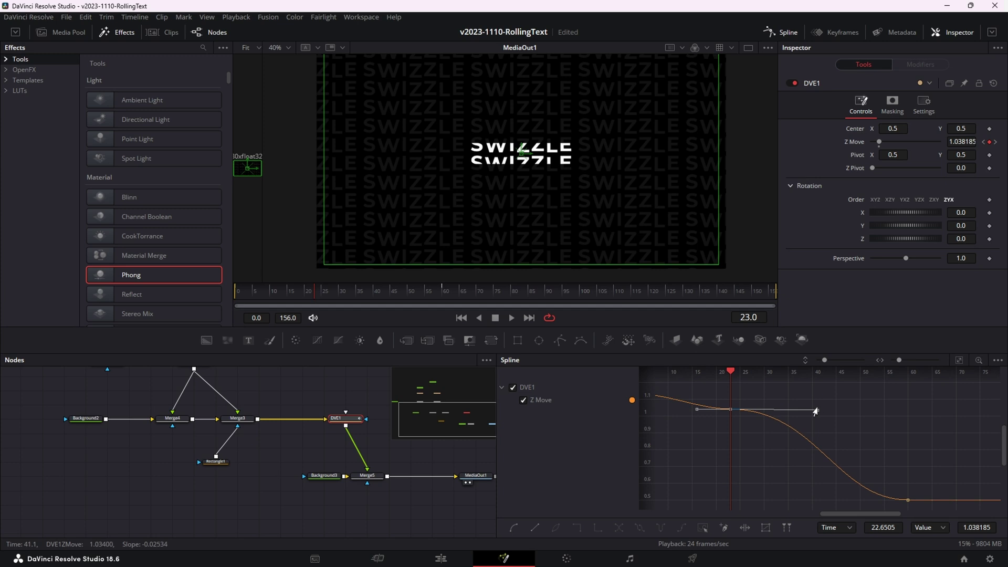
pyautogui.moveTo(815, 411)
pyautogui.mouseDown()
pyautogui.moveTo(796, 420)
pyautogui.moveTo(806, 413)
pyautogui.mouseUp()
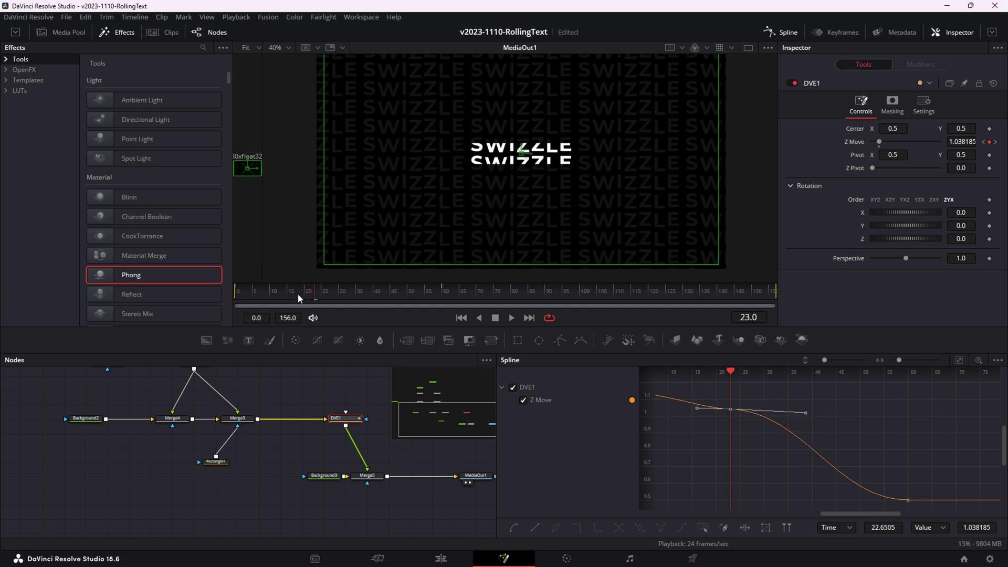
pyautogui.press('space')
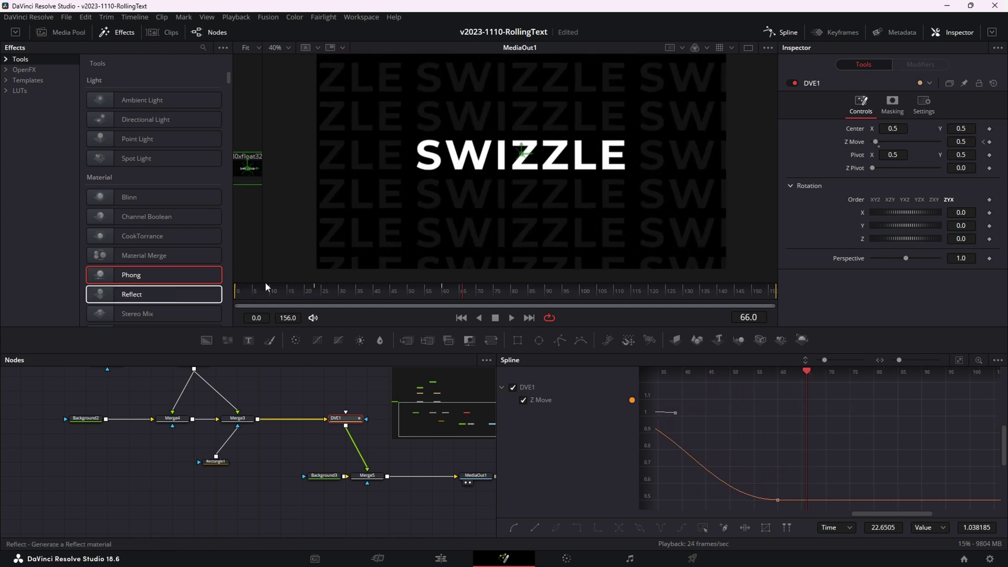
# At frame 0, keyframe DVE1's X rotation at -36.5 and Y rotation at -15.7
pyautogui.moveTo(260, 295); pyautogui.dragTo(192, 288)
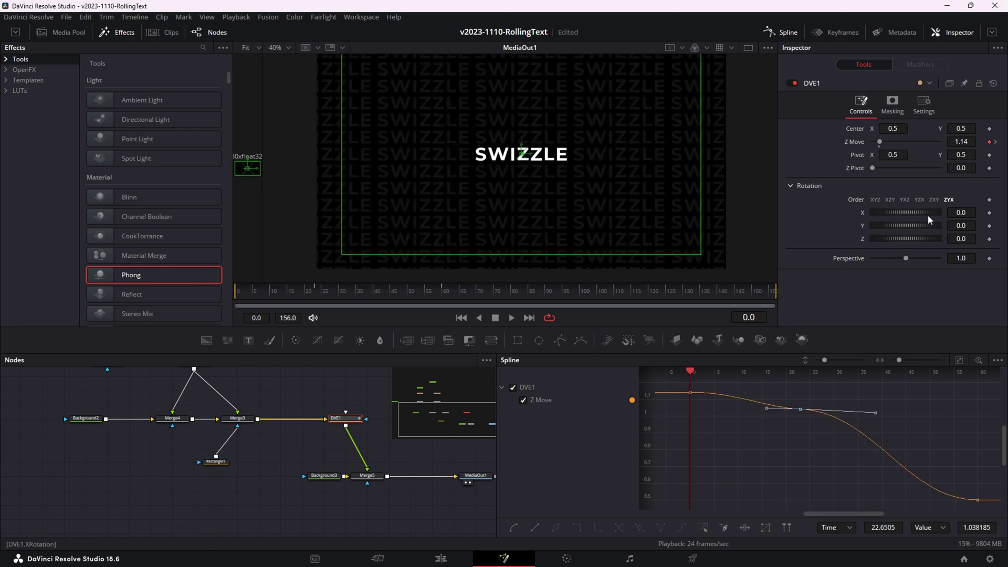
pyautogui.click(989, 213)
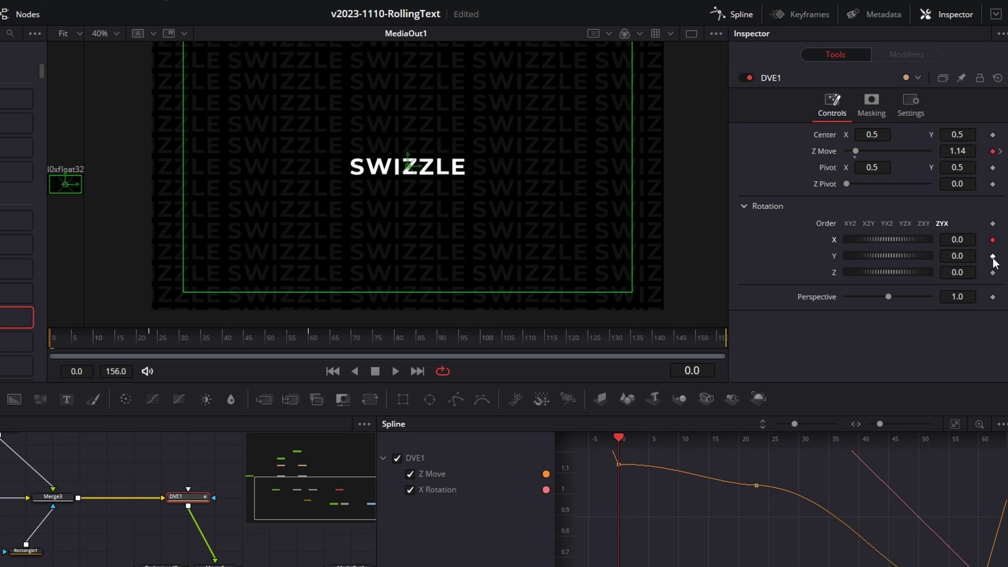
pyautogui.click(993, 257)
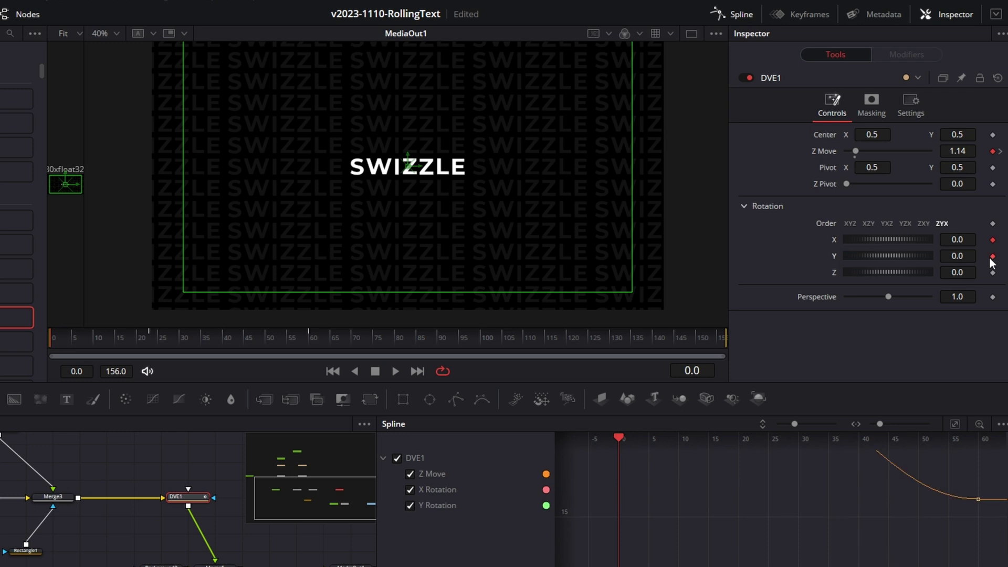
pyautogui.moveTo(907, 236); pyautogui.dragTo(897, 256)
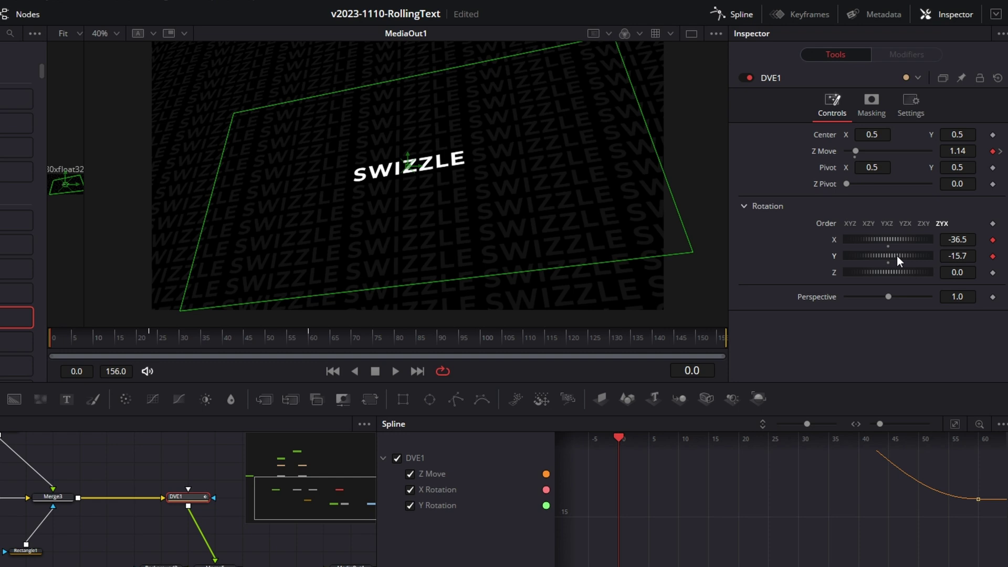
# At frame 60, keyframe DVE1's X rotation at -13.0 and Y rotation at 23.4, and smooth all keyframes on both rotation curves
pyautogui.click(311, 339)
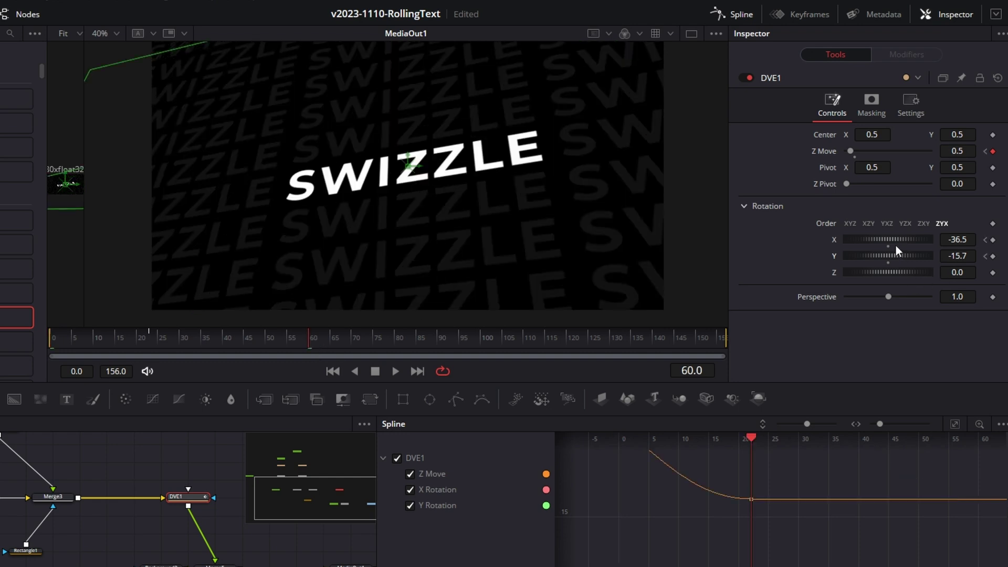
pyautogui.moveTo(896, 245)
pyautogui.mouseDown()
pyautogui.moveTo(889, 259)
pyautogui.moveTo(887, 239)
pyautogui.mouseUp()
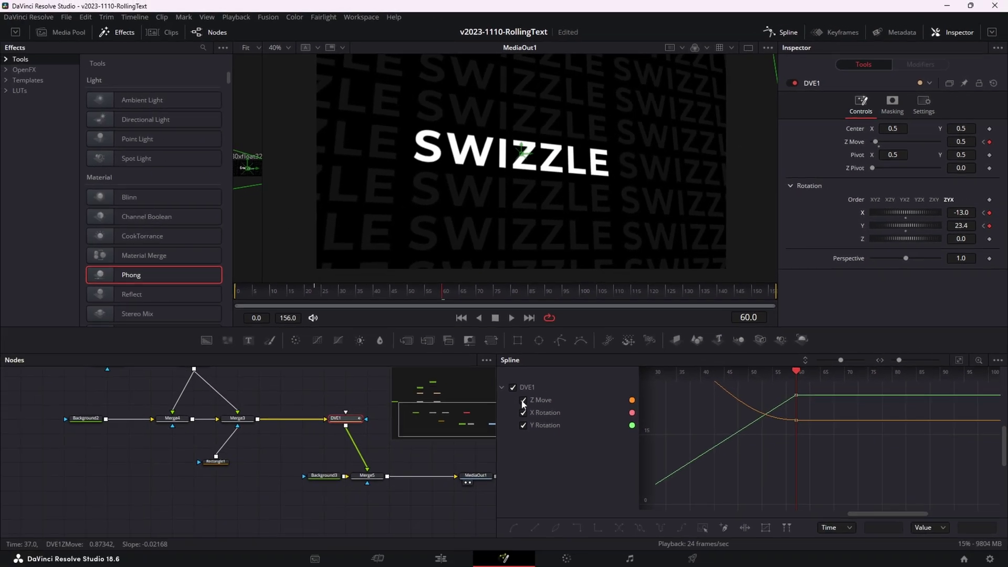
pyautogui.click(523, 401)
pyautogui.click(959, 360)
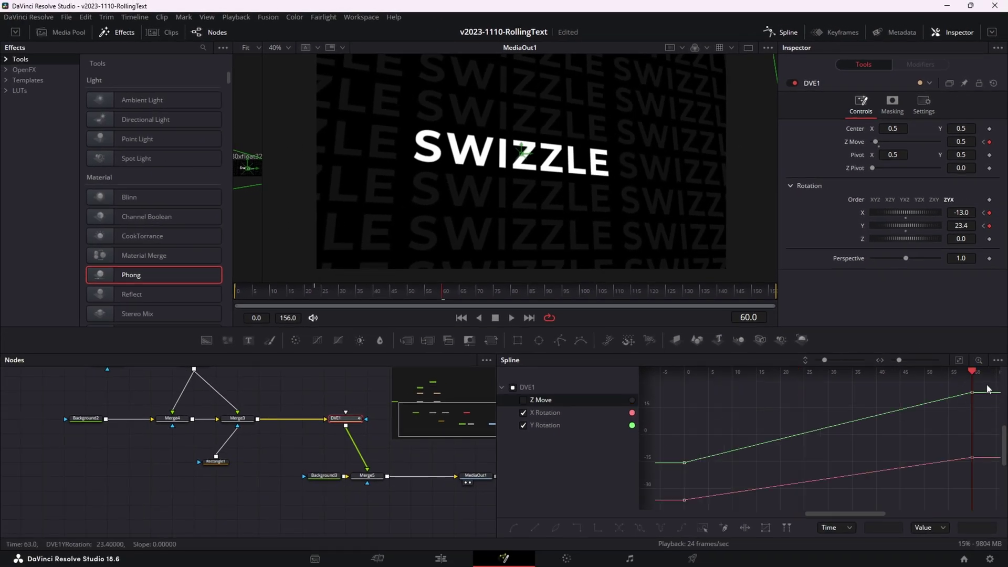
pyautogui.moveTo(904, 482); pyautogui.dragTo(667, 524)
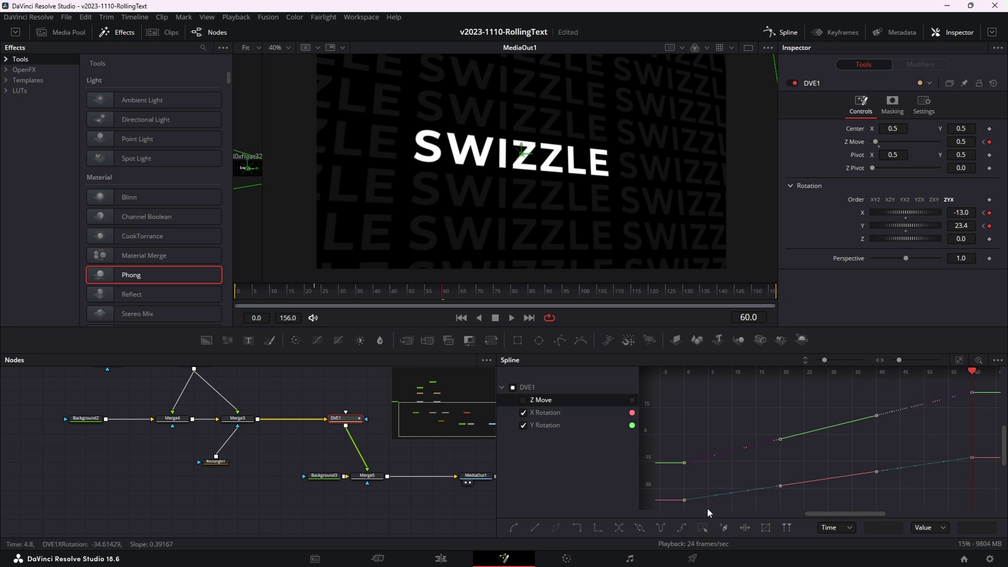
pyautogui.hotkey('shift', 's')
# Add a Y Rotation key of about 1.55 at frame 28 and flatten the slope of its handles
pyautogui.click(819, 432)
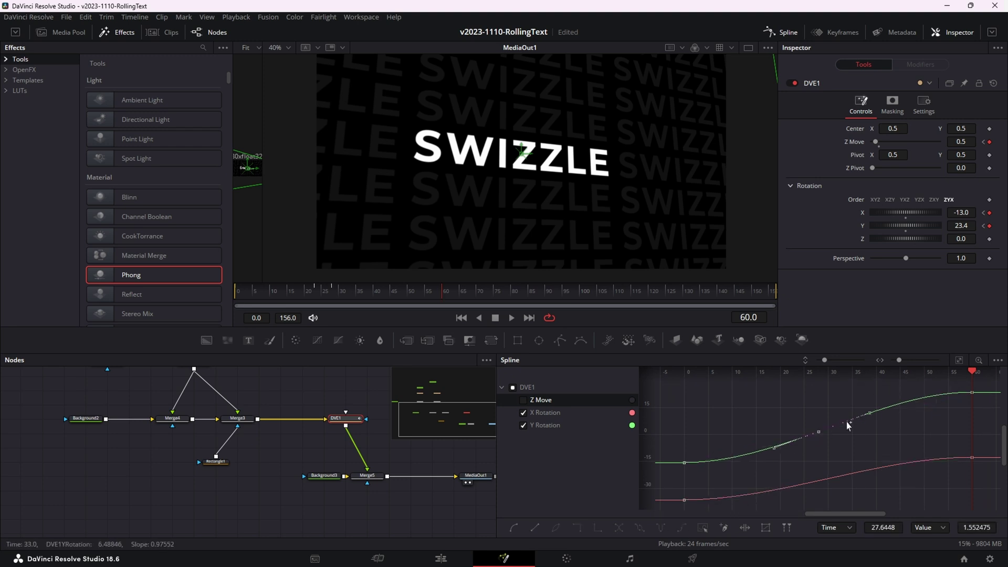
pyautogui.click(867, 413)
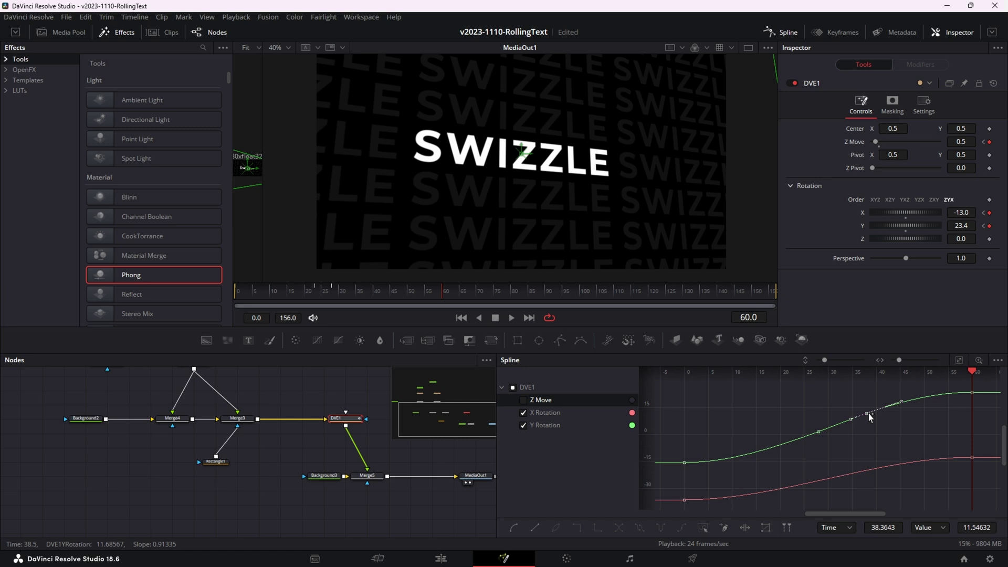
pyautogui.click(820, 431)
pyautogui.moveTo(869, 416); pyautogui.dragTo(871, 430)
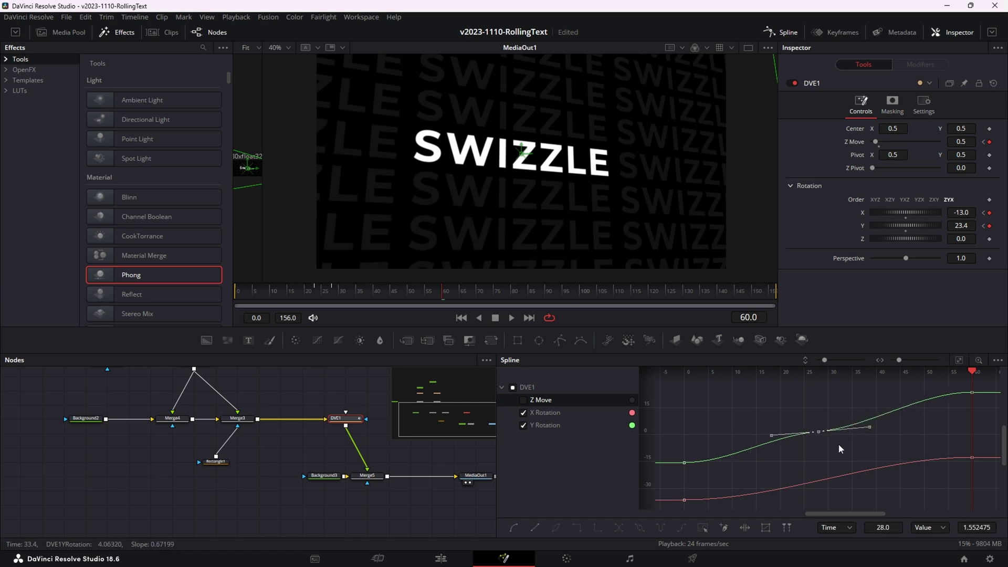
# Add an X Rotation key of -24.2 at frame 27 with flattened handles, and play the result
pyautogui.click(803, 483)
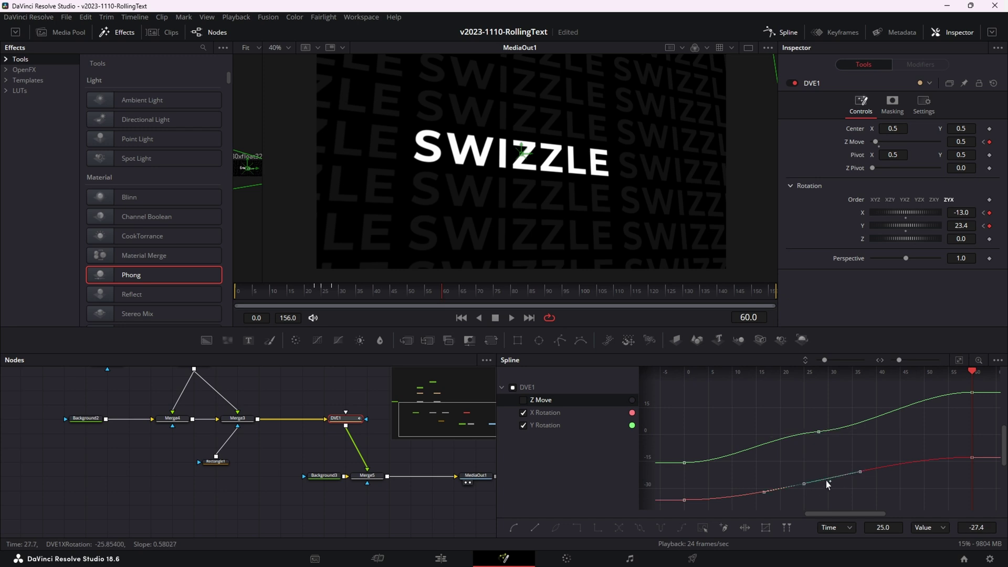
pyautogui.moveTo(860, 480); pyautogui.dragTo(813, 478)
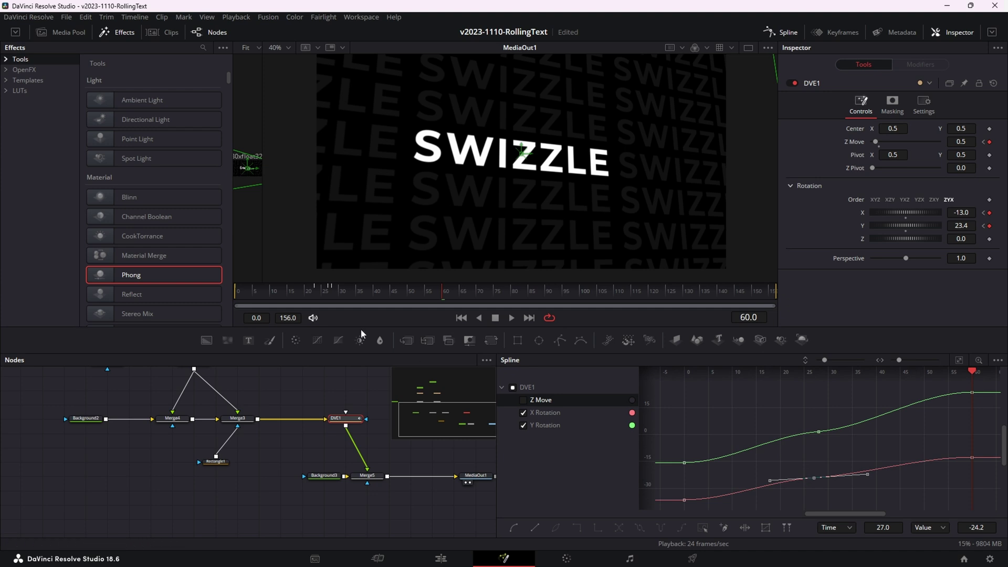
pyautogui.click(290, 294)
pyautogui.press('space')
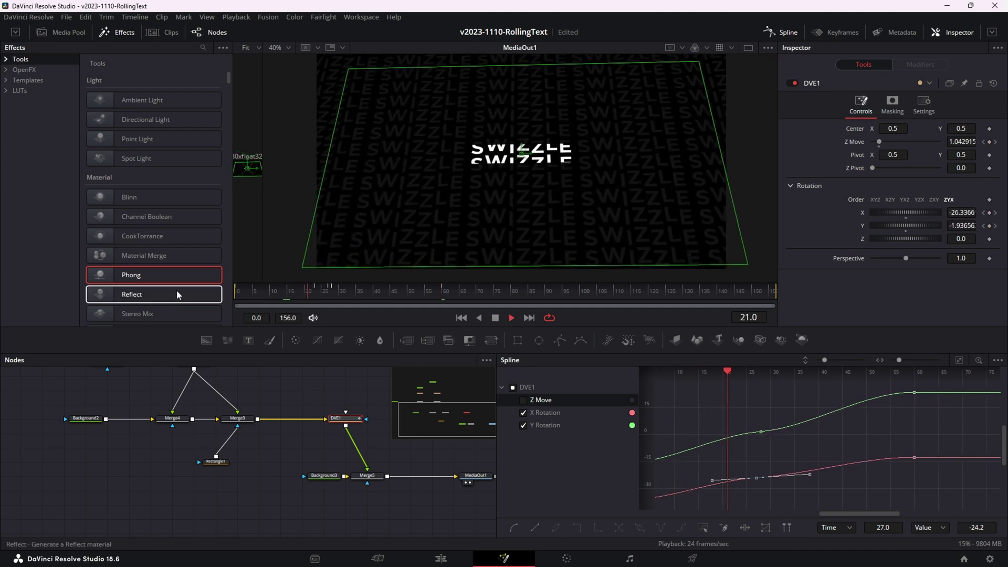
pyautogui.press('space')
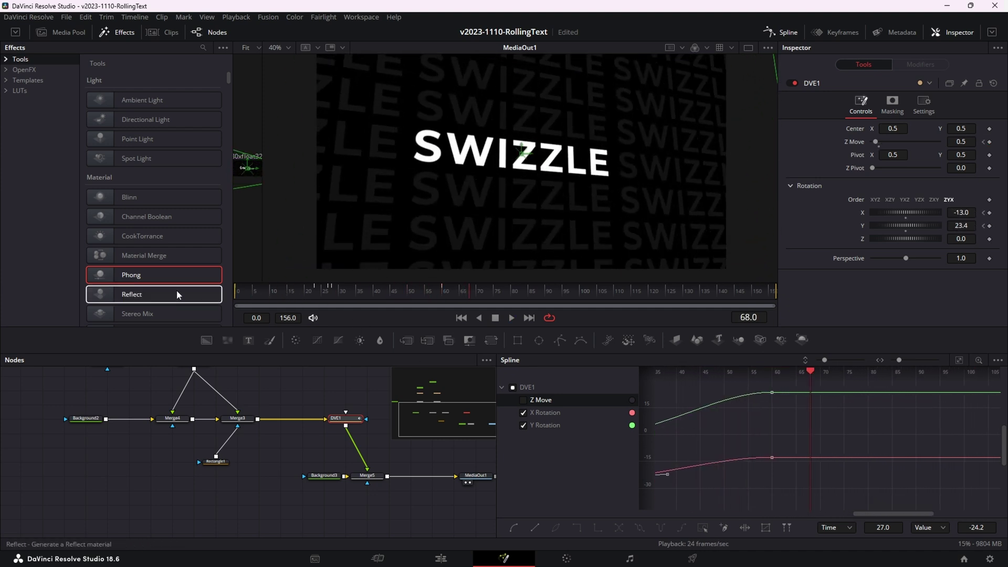
# At frame 60, change DVE1's X rotation to -20.8 and Y rotation to -7.9, and preview the animation
pyautogui.click(445, 292)
pyautogui.moveTo(934, 212); pyautogui.dragTo(931, 212)
pyautogui.moveTo(918, 225); pyautogui.dragTo(904, 226)
pyautogui.moveTo(908, 212); pyautogui.dragTo(905, 213)
pyautogui.press('space')
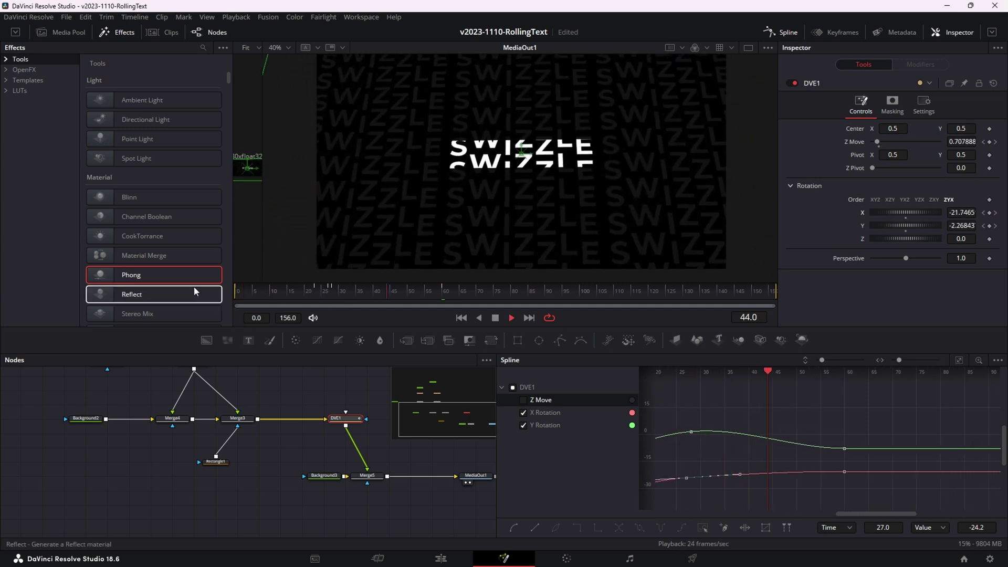
pyautogui.press('space')
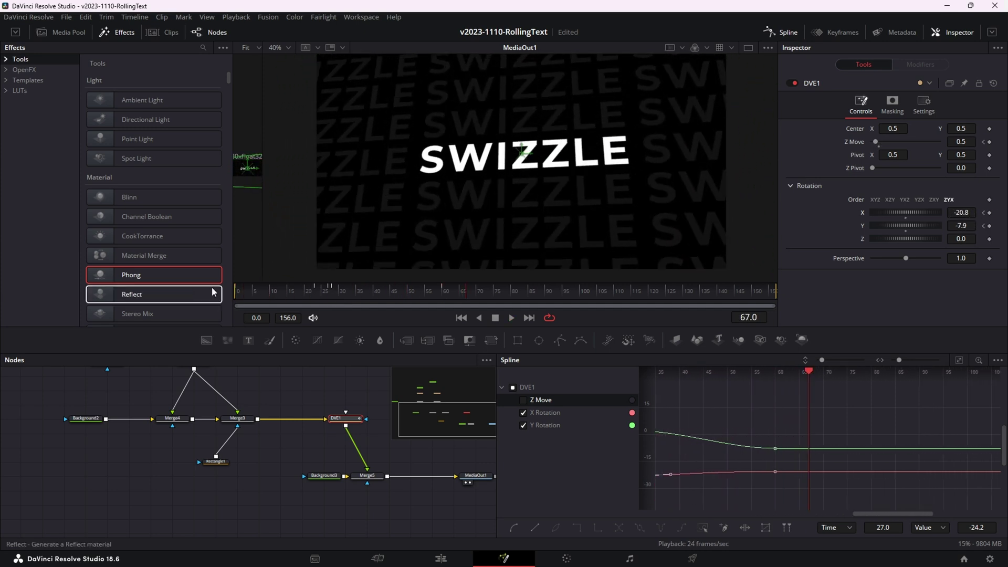
# At frame 60, set DVE1's Z Move to 0.34, preview the closer zoom, and go to the Edit page
pyautogui.click(444, 296)
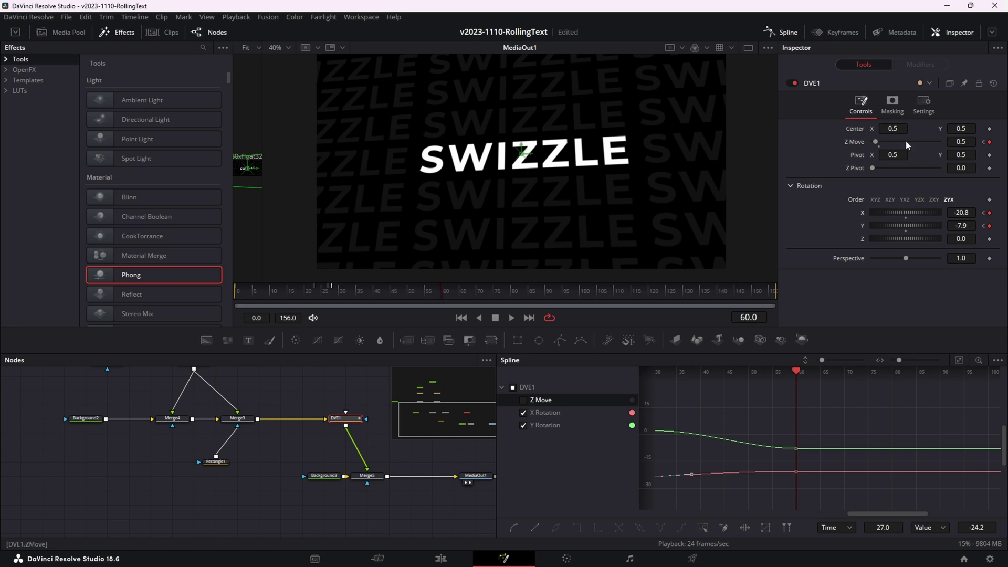
pyautogui.moveTo(875, 141); pyautogui.dragTo(874, 142)
pyautogui.click(301, 291)
pyautogui.press('space')
pyautogui.press('space')
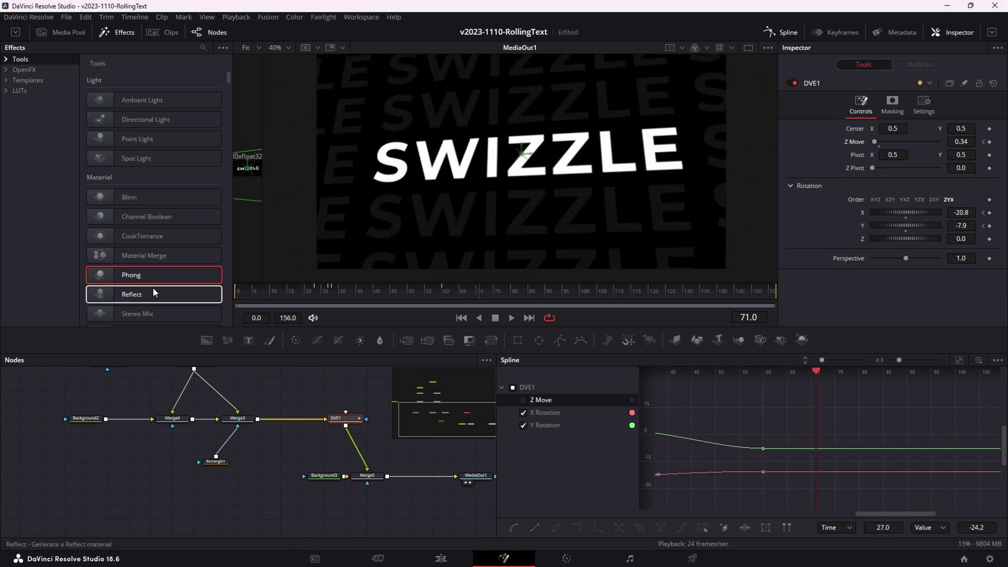
pyautogui.click(442, 559)
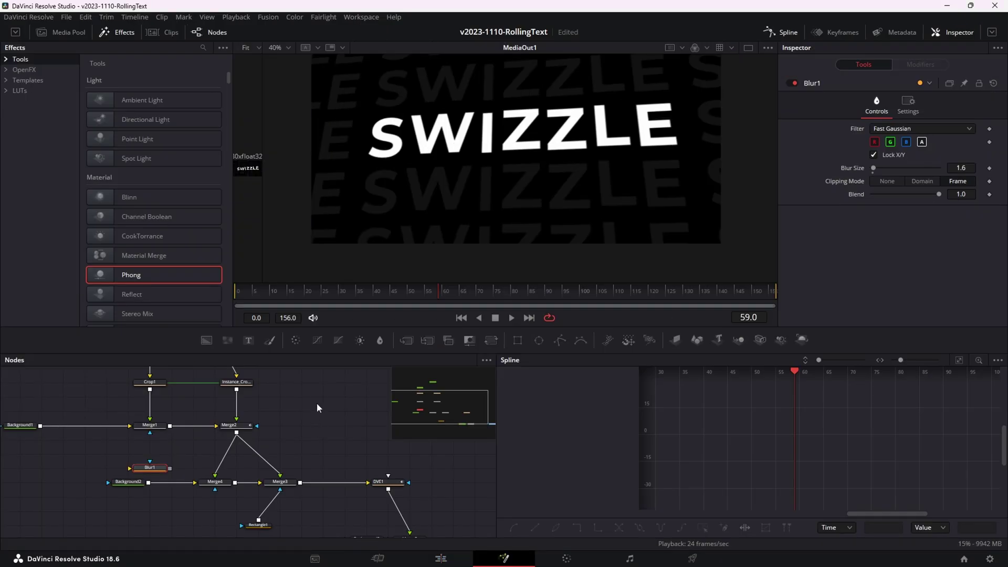
# Examine Instance_Text1's character-level styling and its output in the viewer, along with the Text1 and Merge1 nodes
pyautogui.click(245, 388)
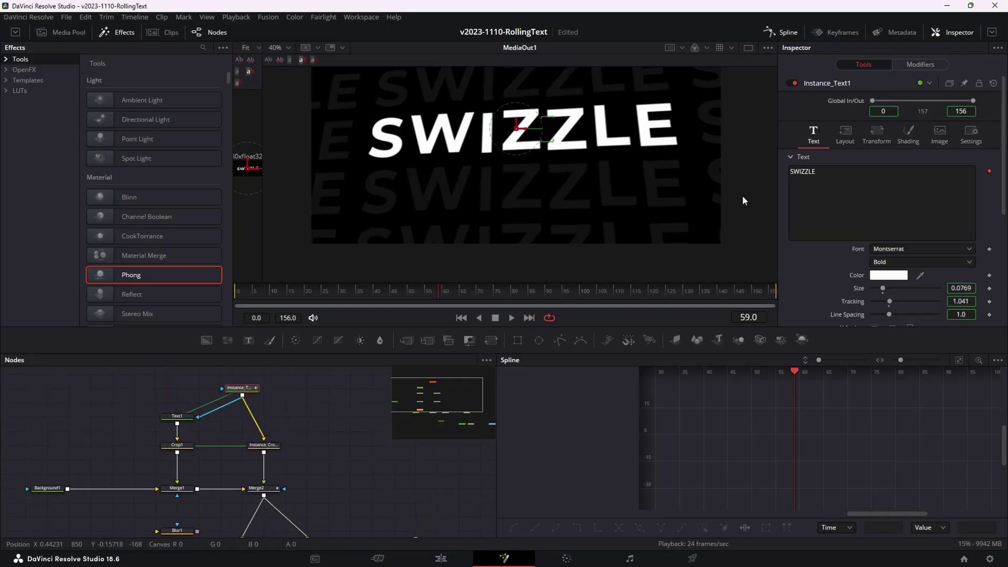
pyautogui.click(924, 65)
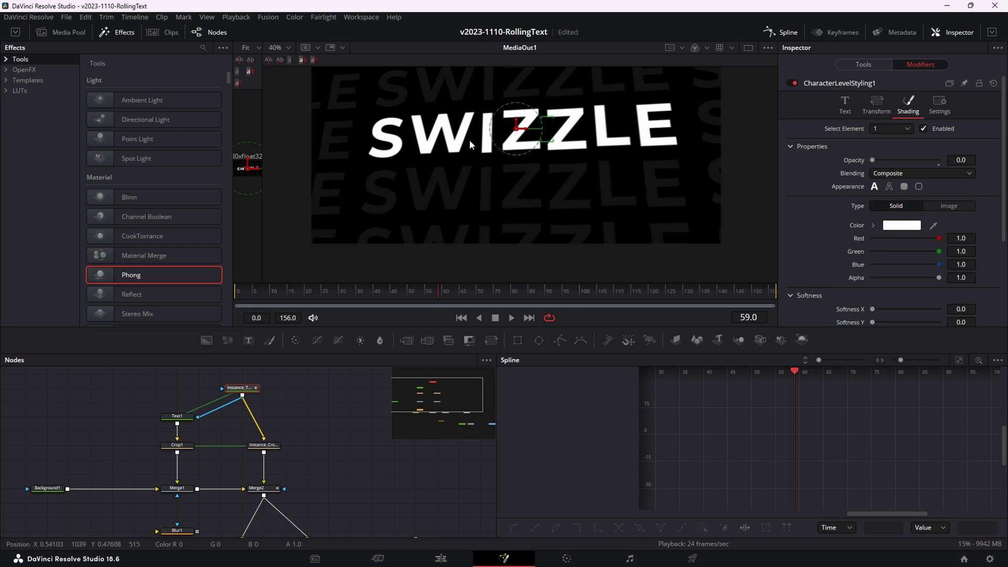
pyautogui.press('1')
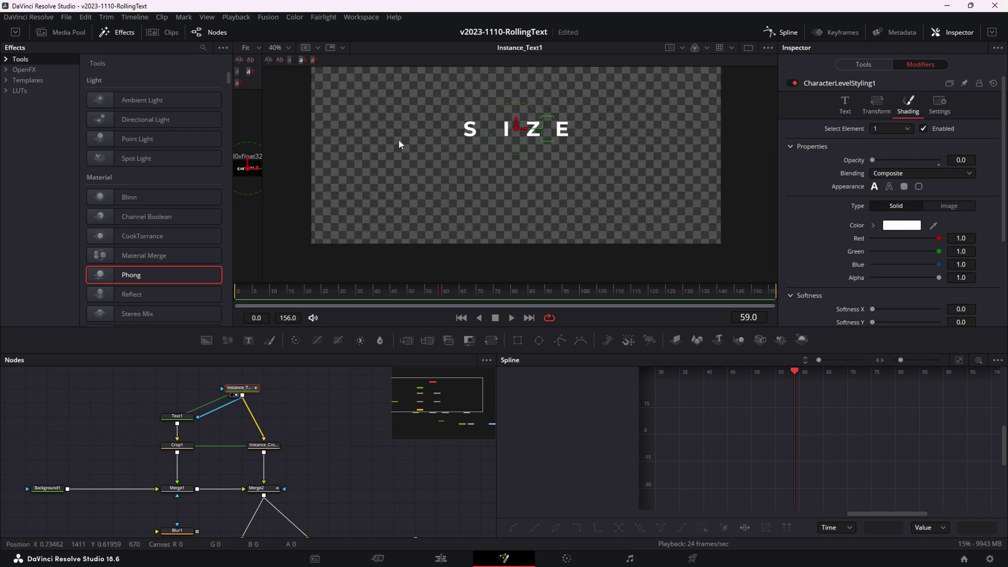
pyautogui.click(177, 416)
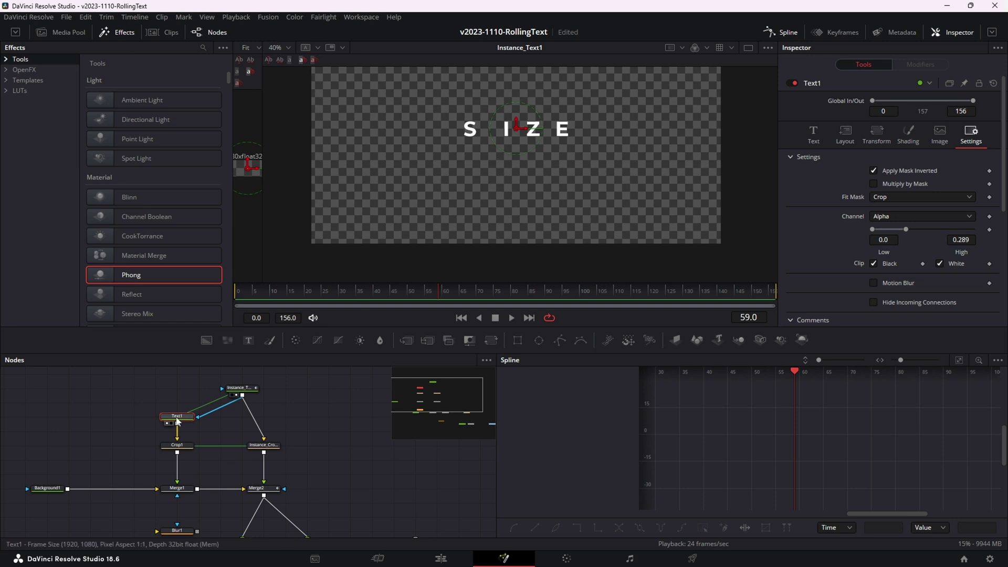
pyautogui.moveTo(262, 215); pyautogui.dragTo(532, 215)
pyautogui.click(177, 488)
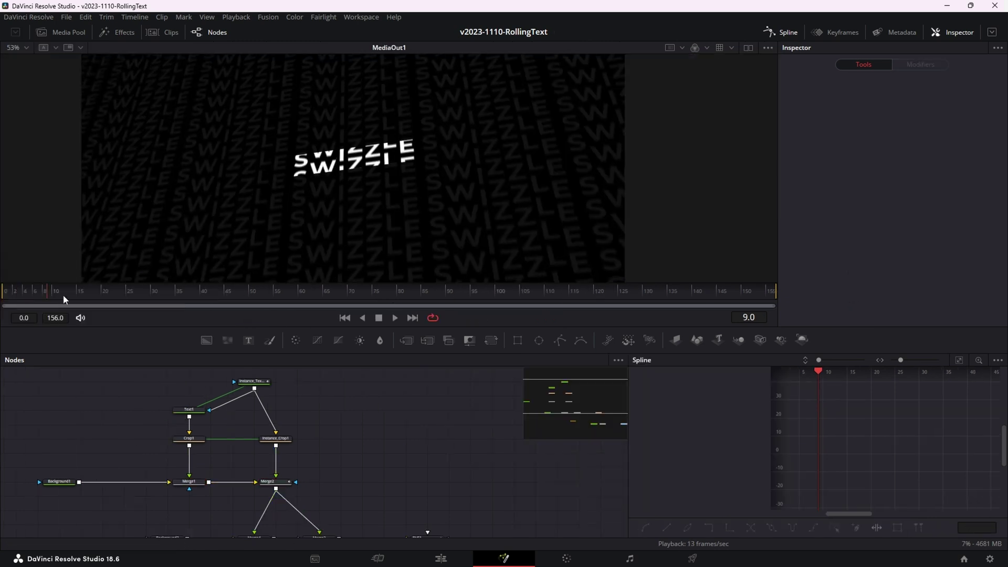
# At frame 43, compare the separate outputs of Instance_Text1 and Text1 in the viewer, and return the view to MediaOut1
pyautogui.moveTo(199, 293)
pyautogui.mouseDown()
pyautogui.moveTo(113, 288)
pyautogui.moveTo(213, 295)
pyautogui.mouseUp()
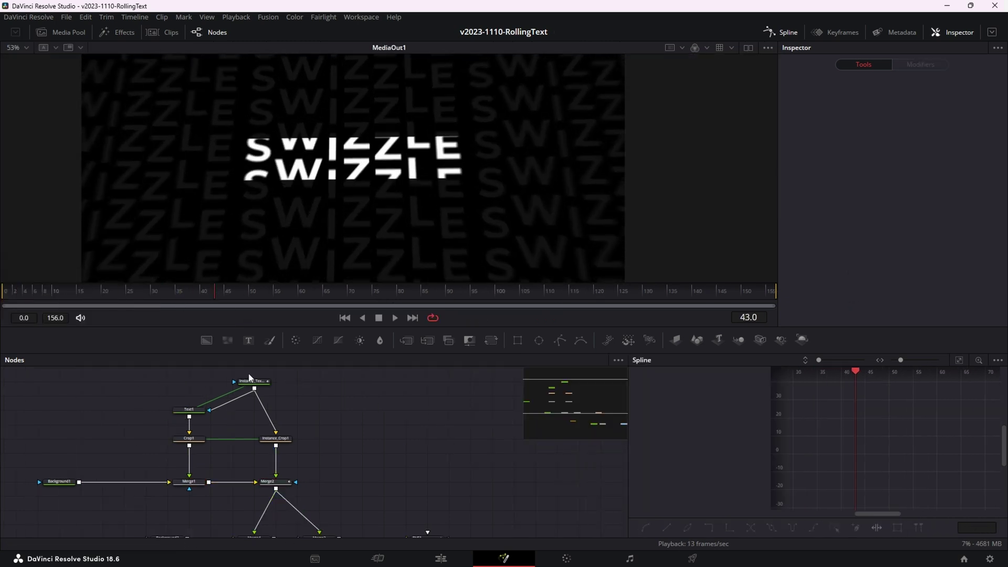
pyautogui.click(256, 386)
pyautogui.press('1')
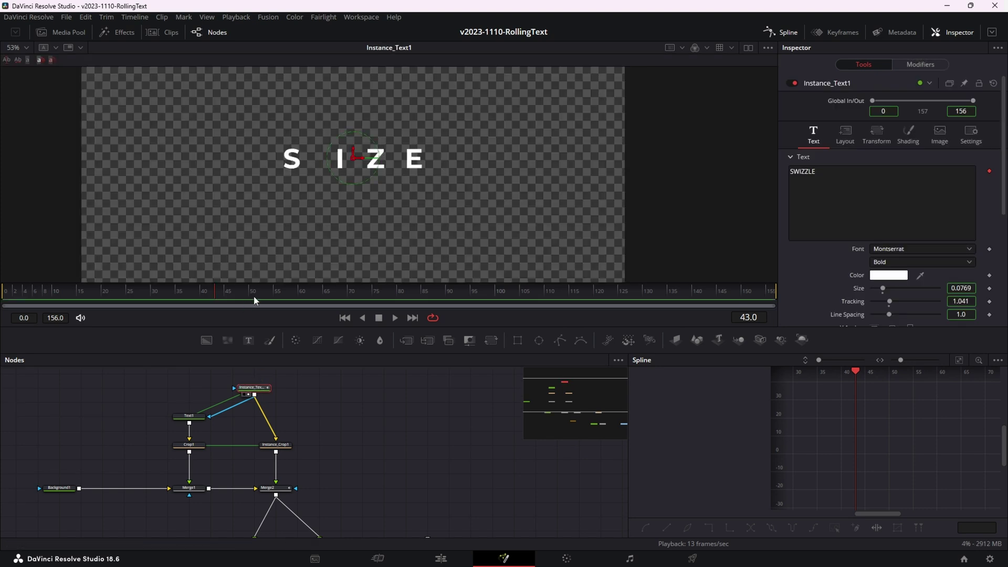
pyautogui.click(188, 419)
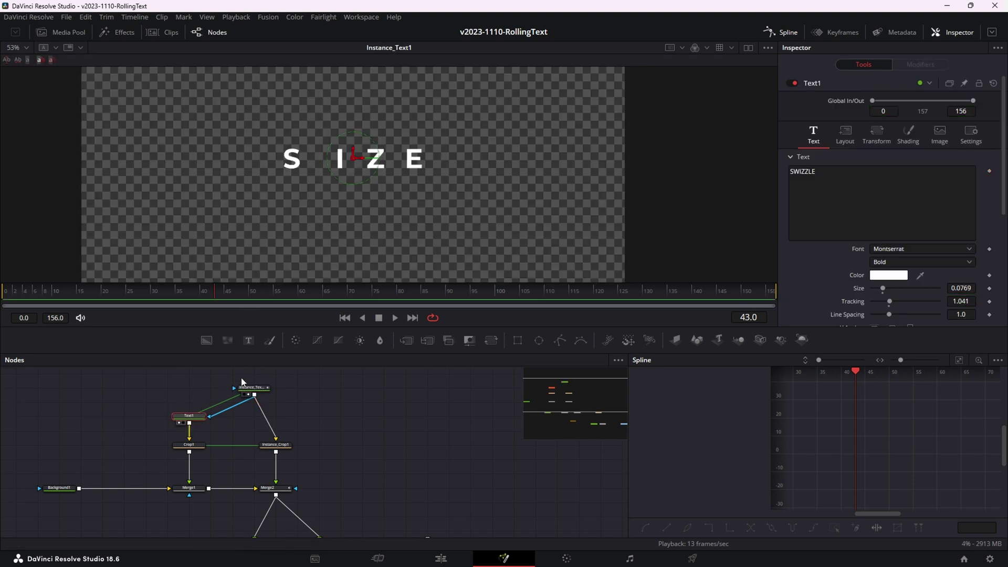
pyautogui.press('1')
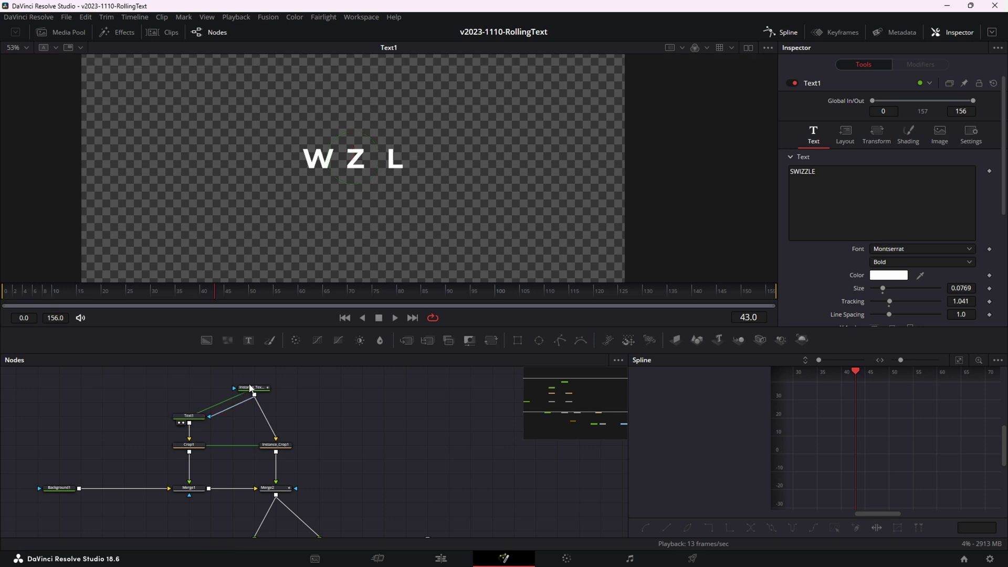
pyautogui.moveTo(387, 464); pyautogui.dragTo(291, 399)
pyautogui.scroll(-3, 446, 481)
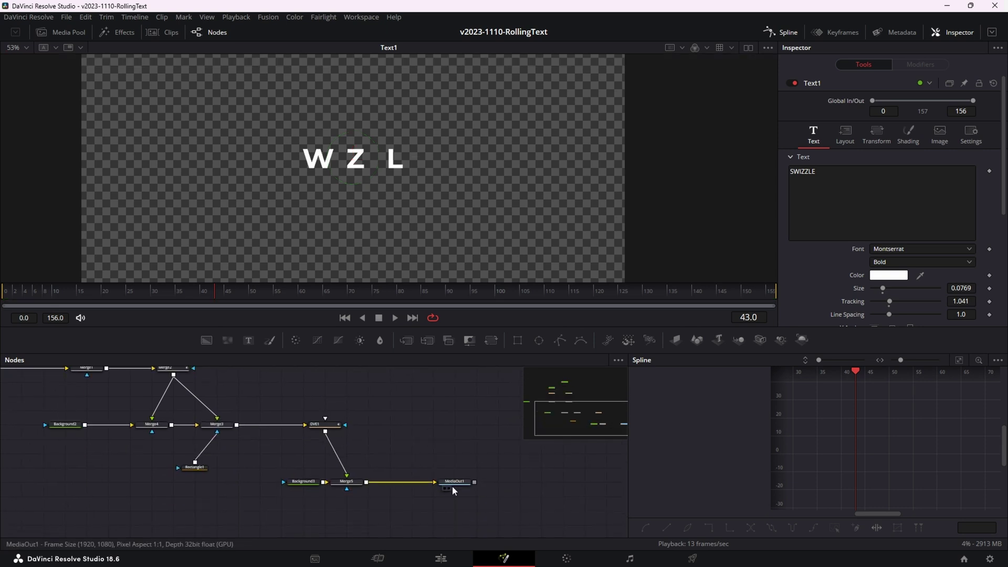
pyautogui.click(457, 483)
pyautogui.press('1')
# Change the font of Instance_Text1 to Mesquite Std
pyautogui.moveTo(303, 403); pyautogui.dragTo(372, 458)
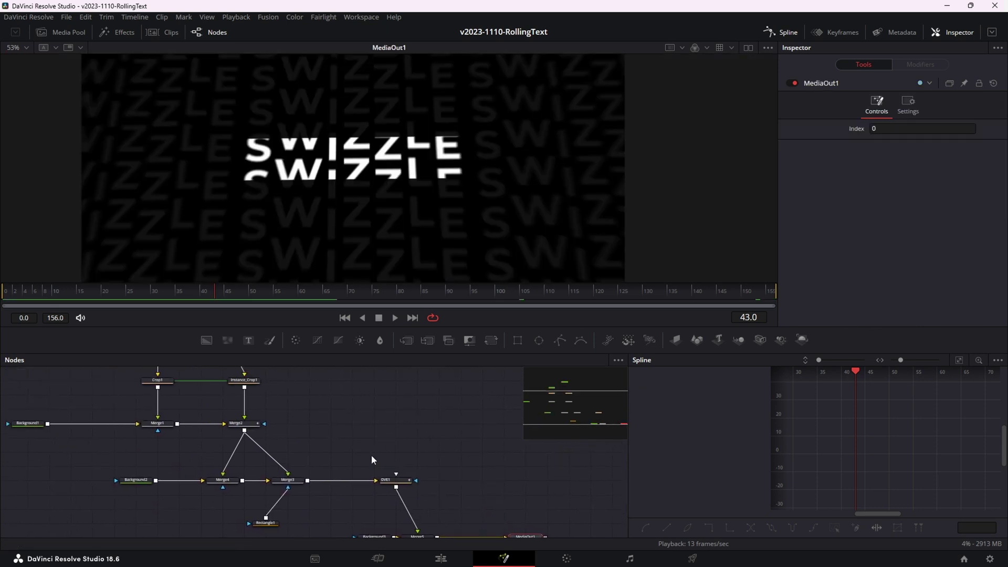
pyautogui.moveTo(342, 421); pyautogui.dragTo(386, 473)
pyautogui.moveTo(363, 434); pyautogui.dragTo(376, 467)
pyautogui.click(277, 408)
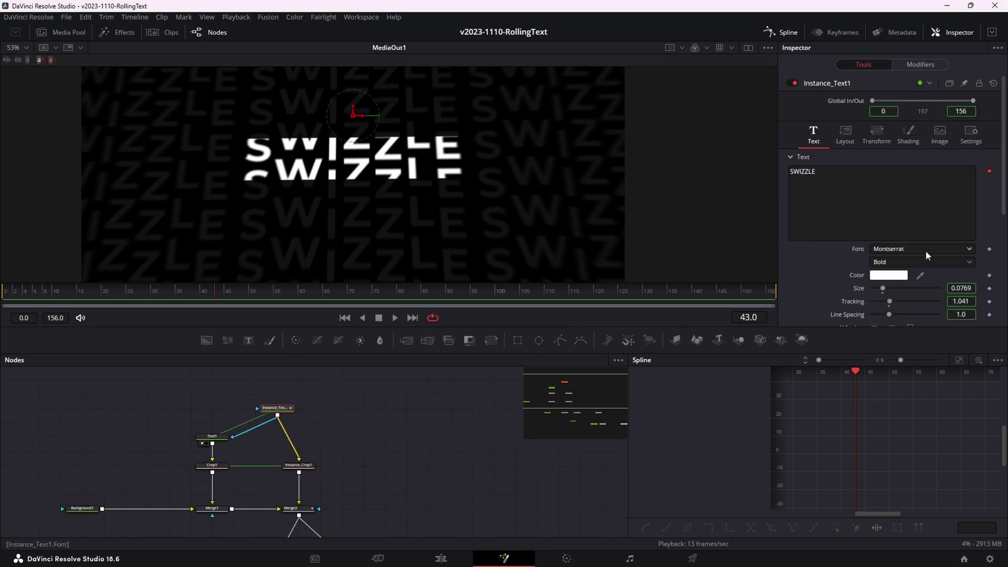
pyautogui.click(925, 250)
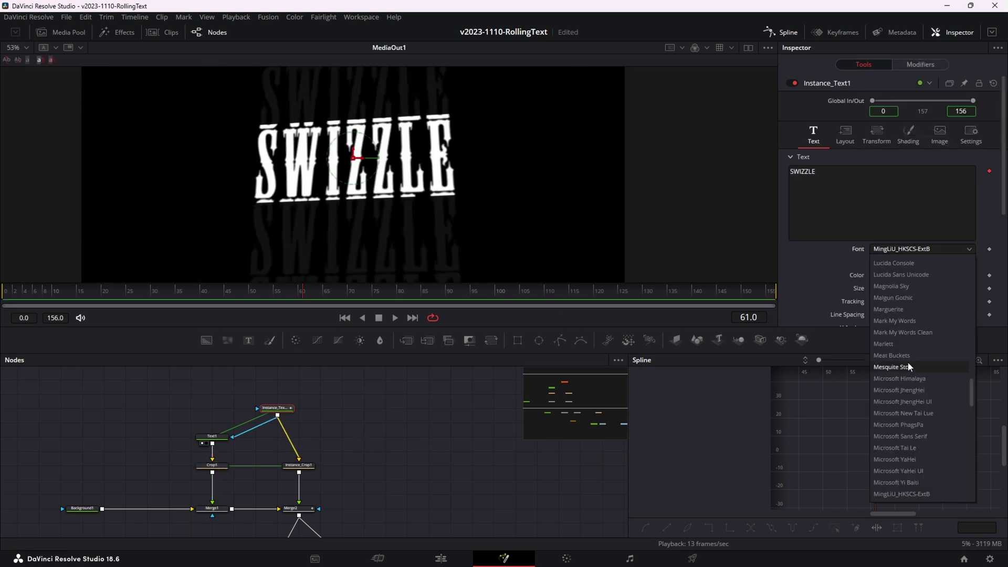
pyautogui.press('Return')
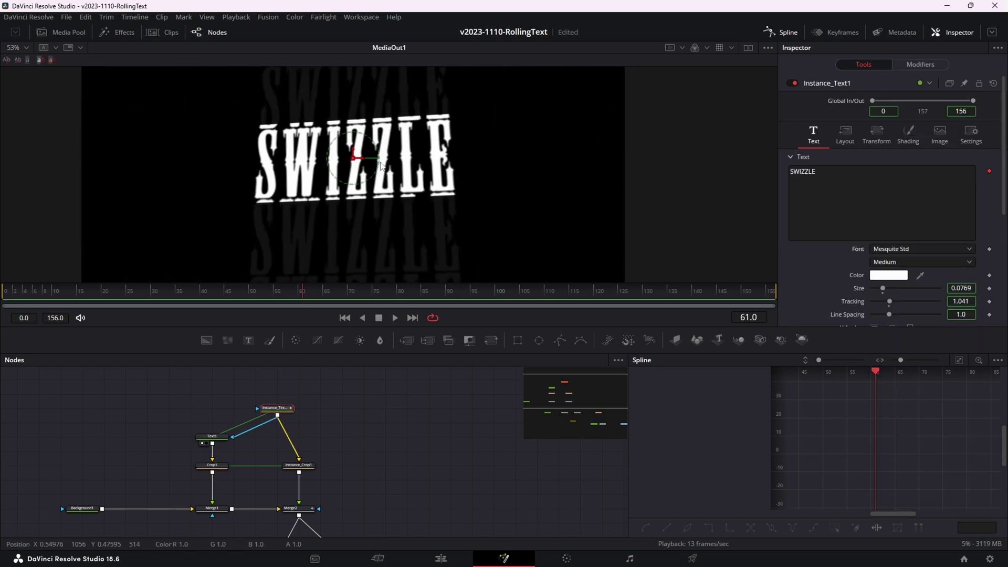
# Adjust Crop1's Y Size to suit the new lettering, and check the result at MediaOut1 and Merge2
pyautogui.click(214, 469)
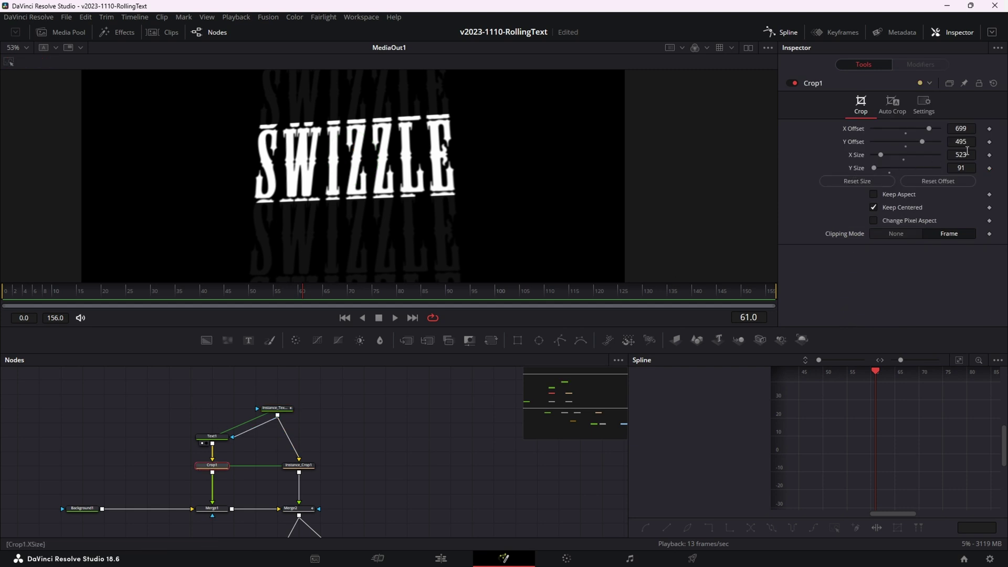
pyautogui.moveTo(962, 168); pyautogui.dragTo(827, 154)
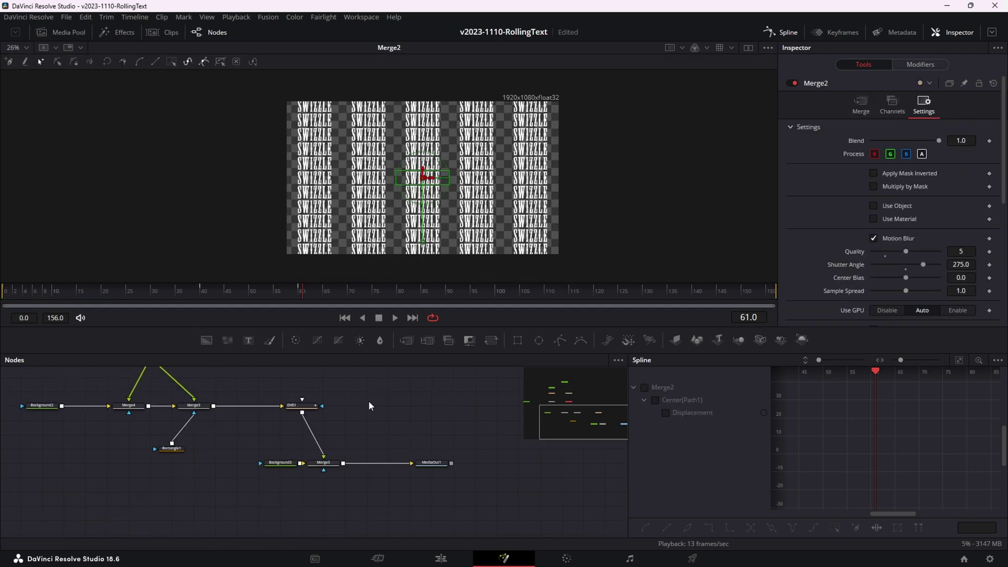
pyautogui.click(426, 469)
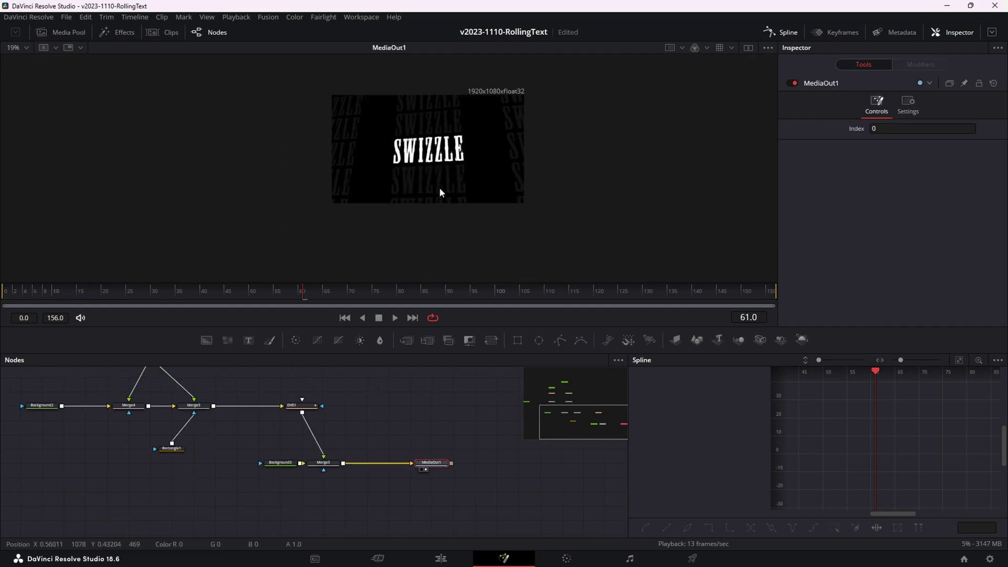
pyautogui.scroll(2, 440, 188)
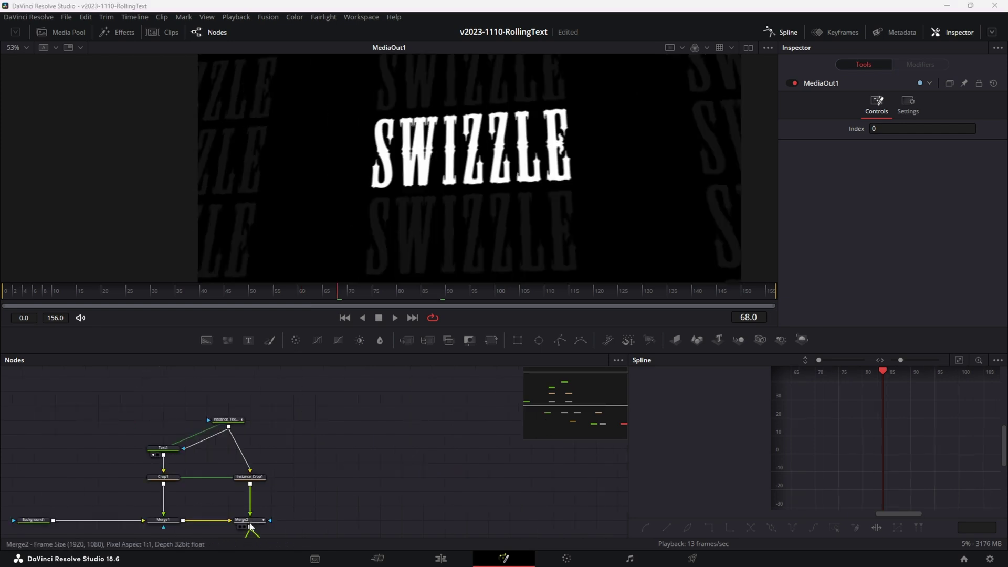
pyautogui.click(241, 514)
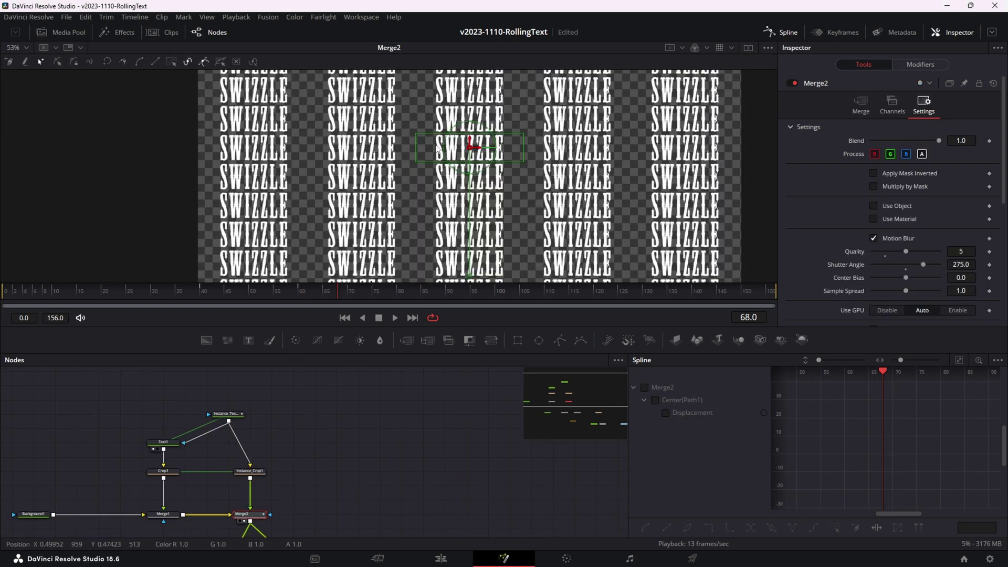
# Reduce Crop1's X Size to 247 to close the gaps between the repeated SWIZZLE columns, and check the result at Merge2
pyautogui.scroll(-1, 431, 405)
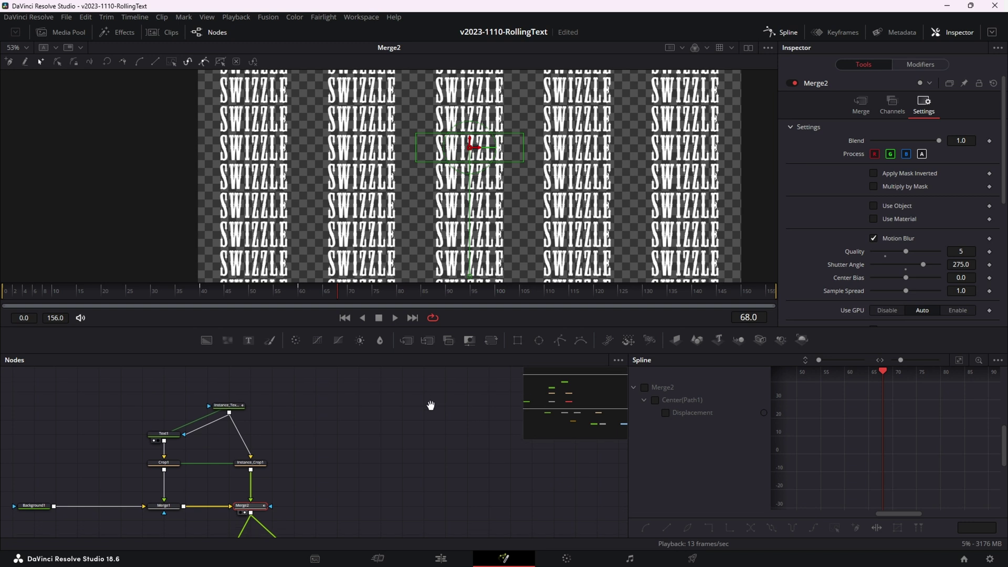
pyautogui.moveTo(431, 405); pyautogui.dragTo(427, 379)
pyautogui.click(159, 436)
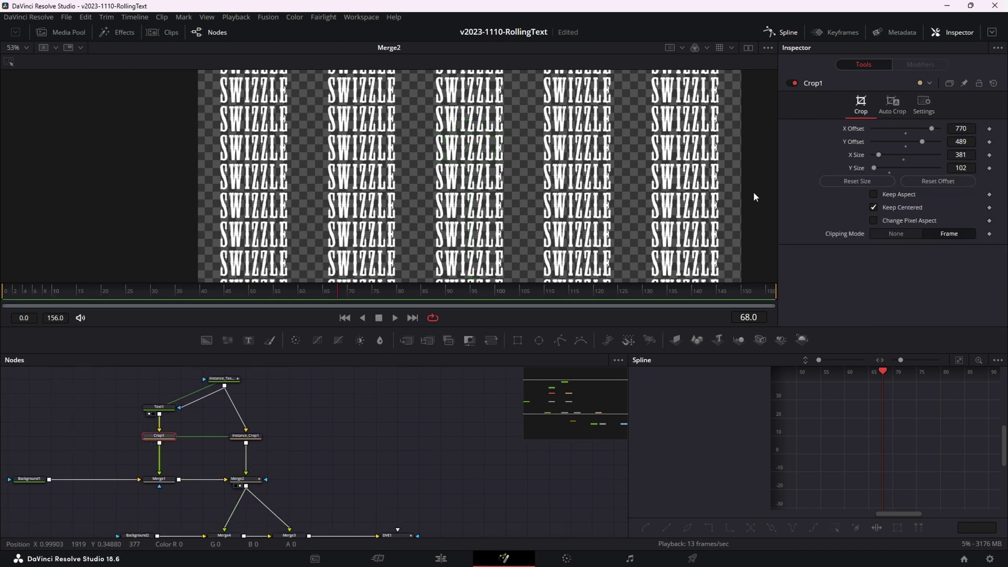
pyautogui.moveTo(962, 153); pyautogui.dragTo(891, 154)
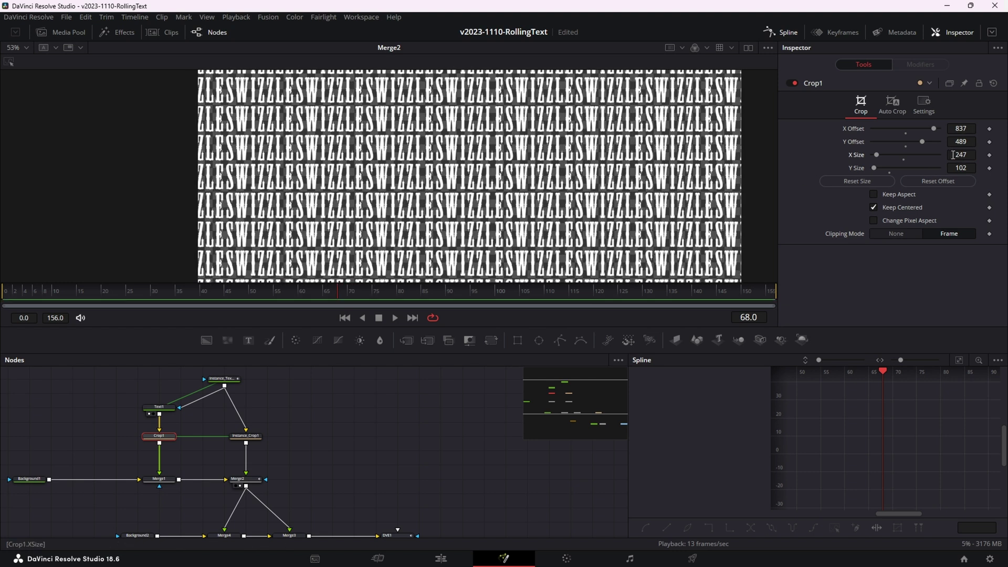
pyautogui.click(242, 479)
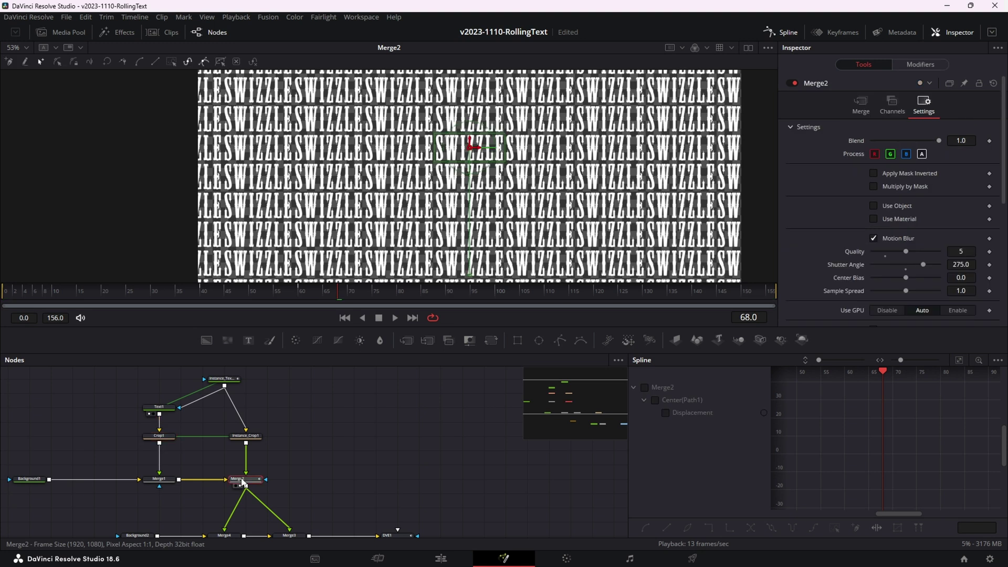
pyautogui.press('2')
pyautogui.press('2')
# With Merge3 in the viewer, narrow the Rectangle1 mask to a width of about 0.135 so it frames a single SWIZZLE word
pyautogui.moveTo(453, 367); pyautogui.dragTo(455, 390)
pyautogui.moveTo(391, 492); pyautogui.dragTo(395, 423)
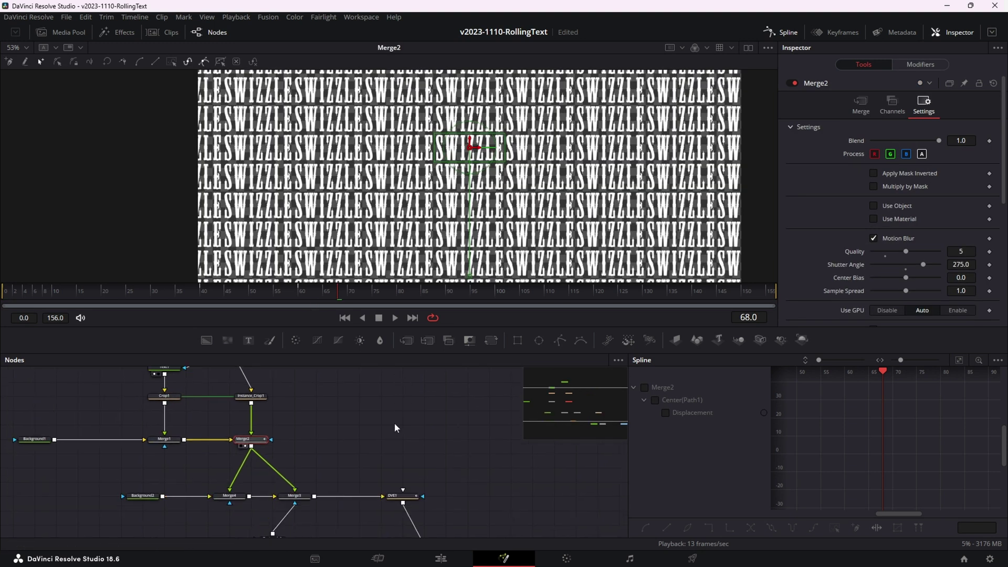
pyautogui.scroll(-5, 367, 430)
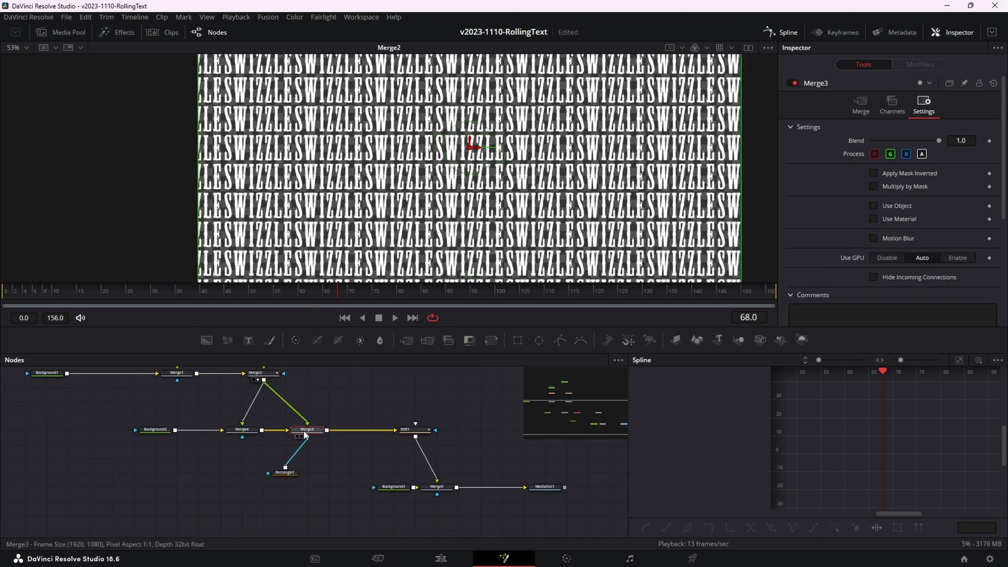
pyautogui.click(304, 435)
pyautogui.click(283, 473)
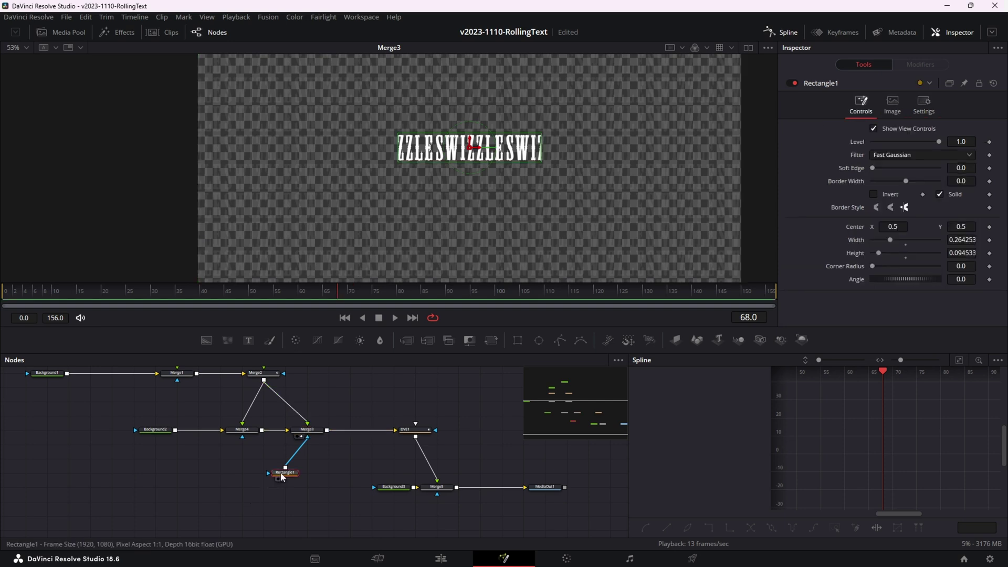
pyautogui.moveTo(397, 159); pyautogui.dragTo(381, 146)
pyautogui.scroll(3, 462, 148)
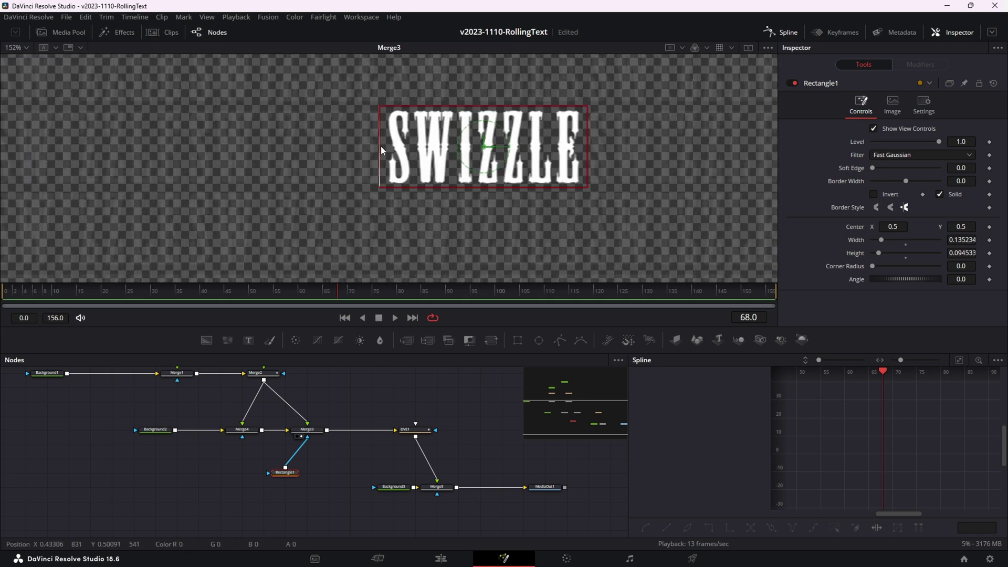
pyautogui.scroll(-2, 411, 195)
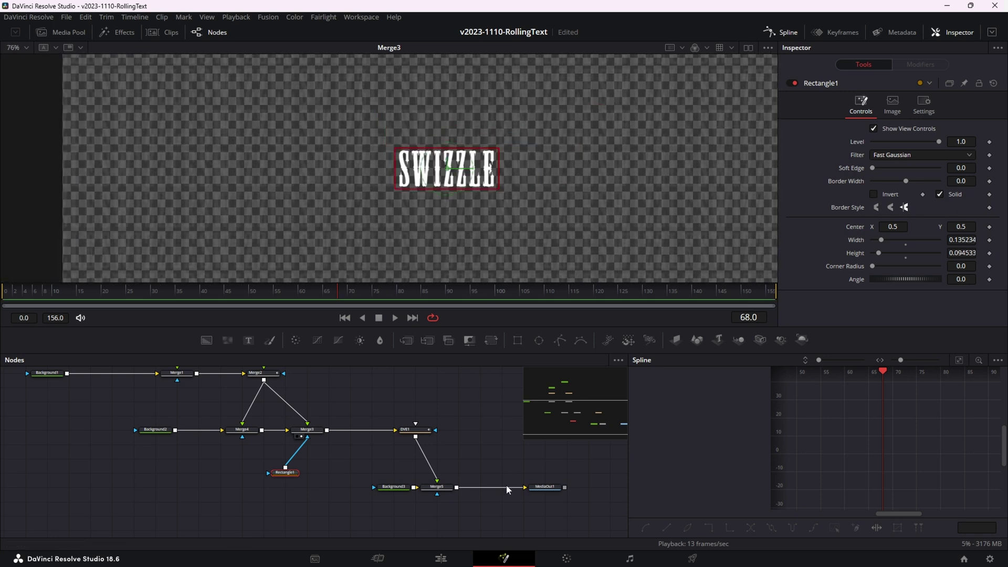
# Save the project, then show MediaOut1 in the viewer and play the animation from frame 0
pyautogui.hotkey('ctrl', 's')
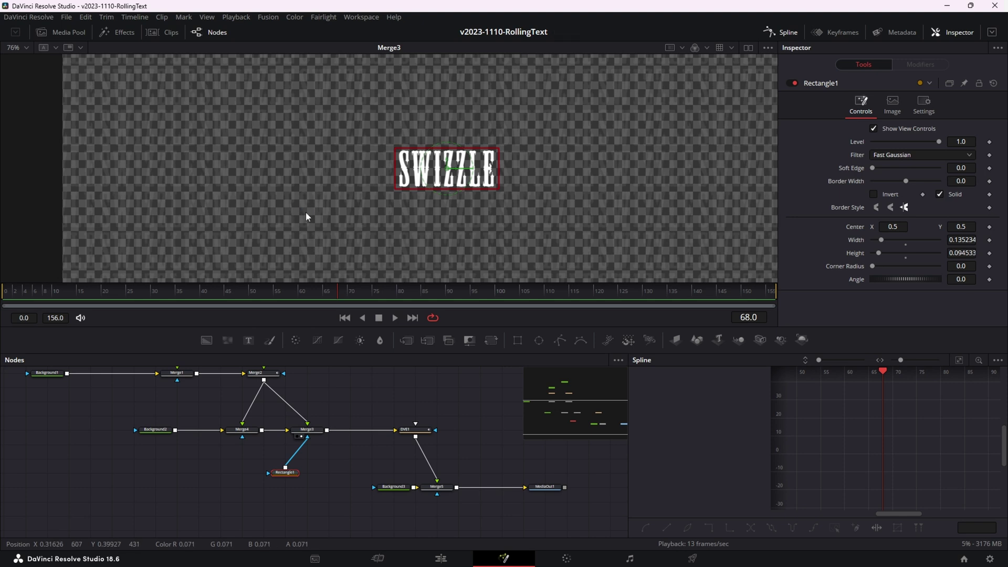
pyautogui.click(542, 487)
pyautogui.press('2')
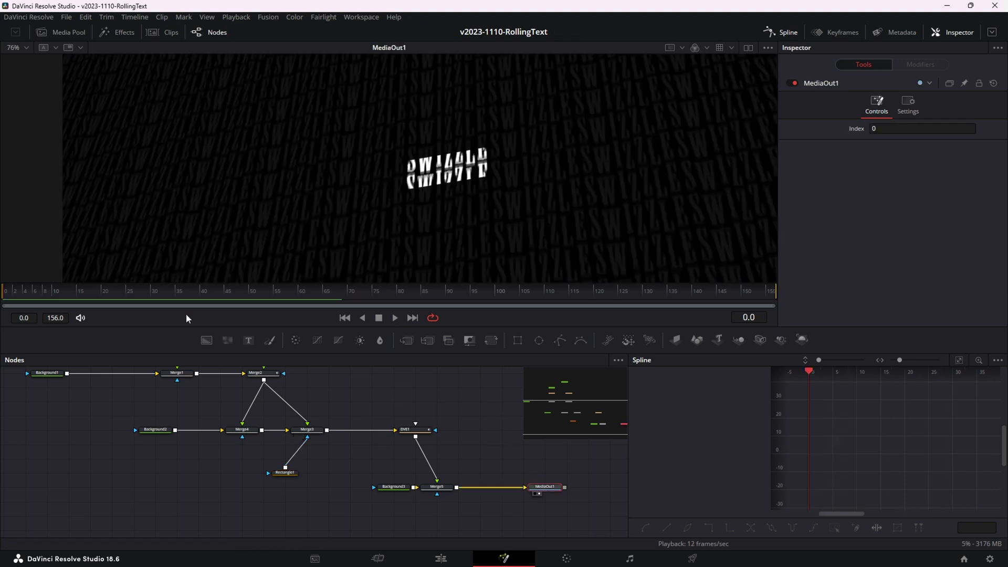
pyautogui.press('space')
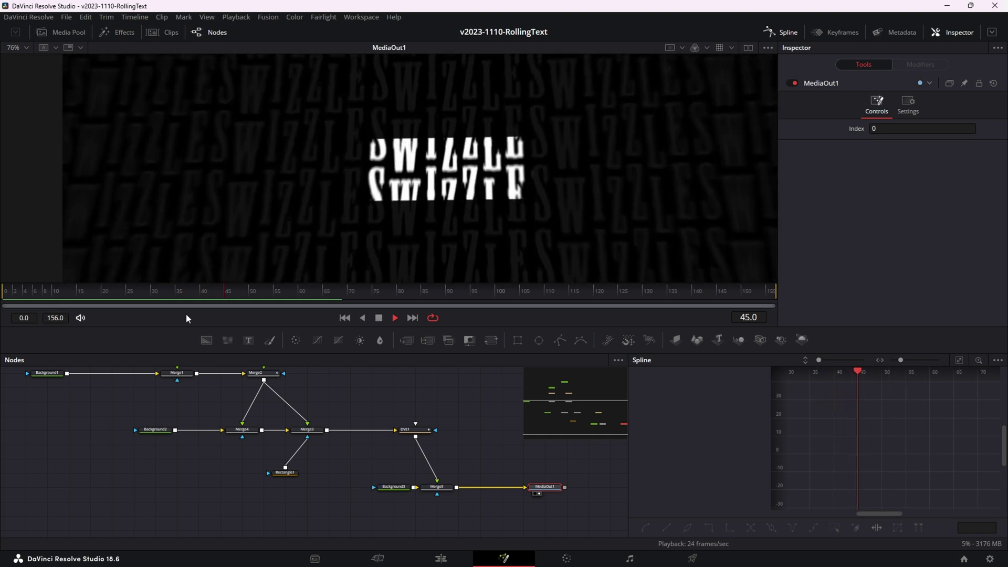